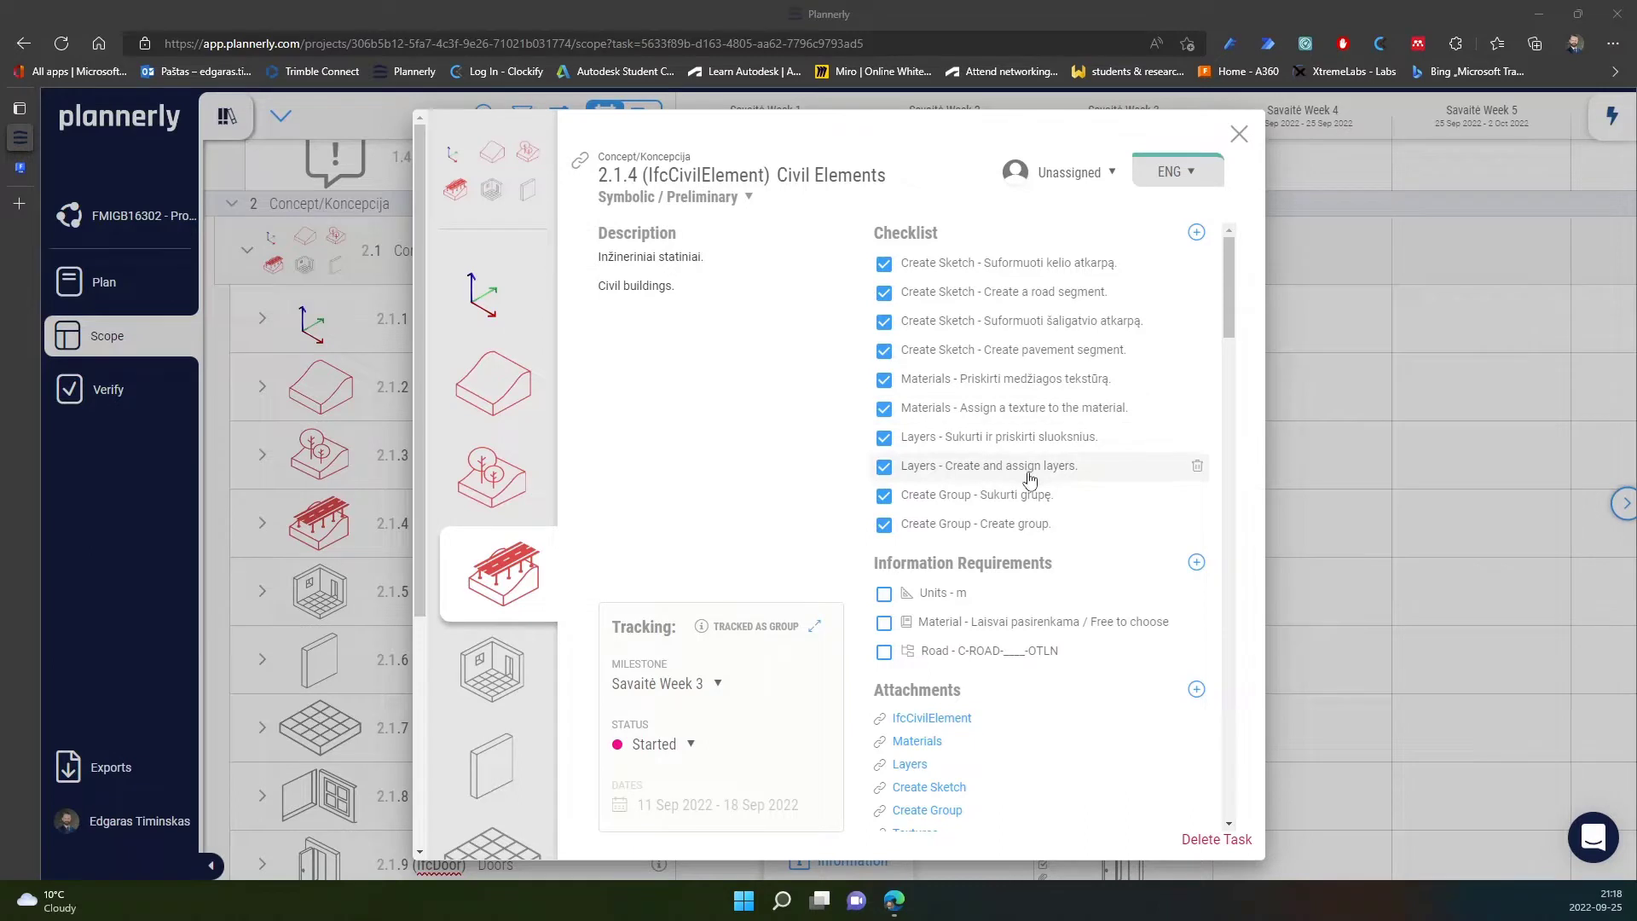
scroll(1052, 535, "down", 1)
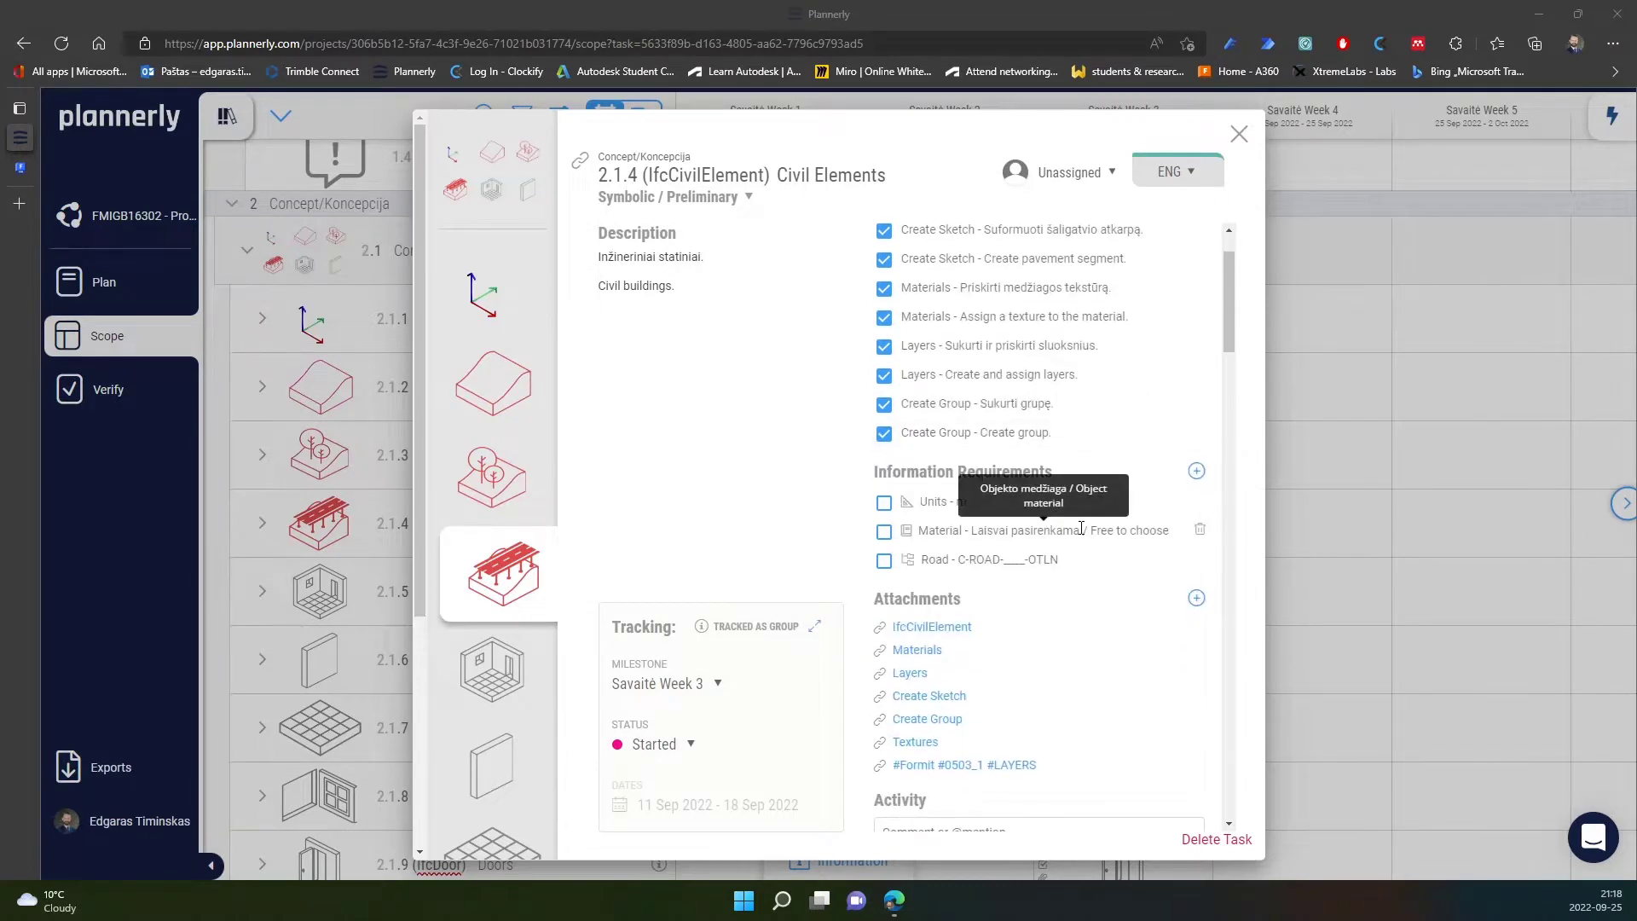
scroll(1053, 536, "down", 2)
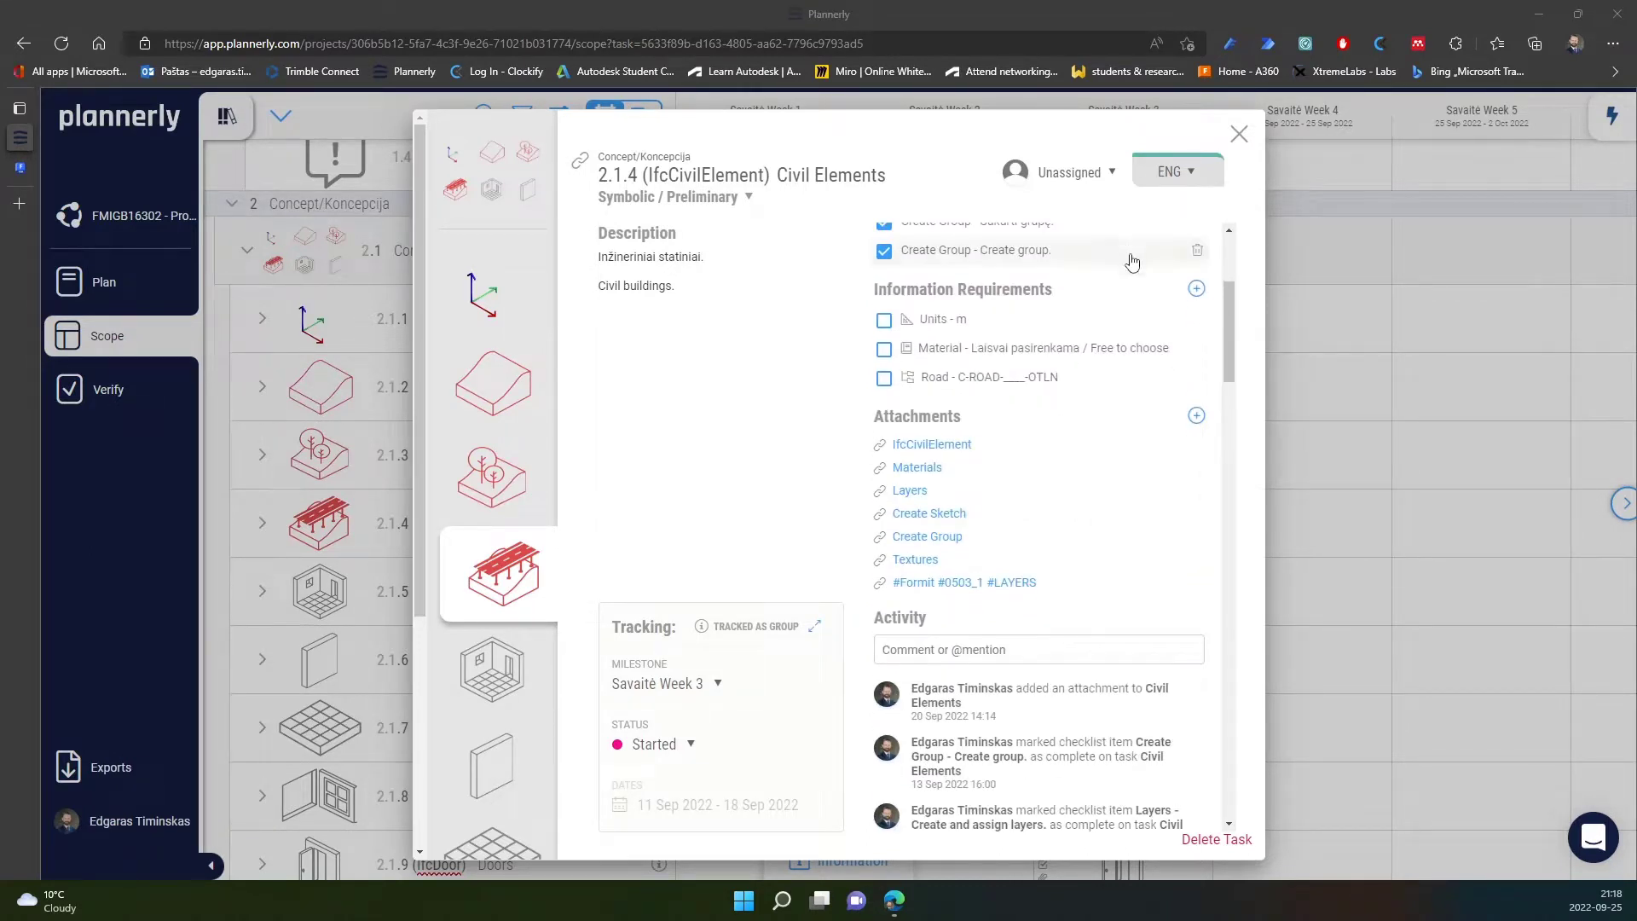
scroll(1061, 571, "up", 3)
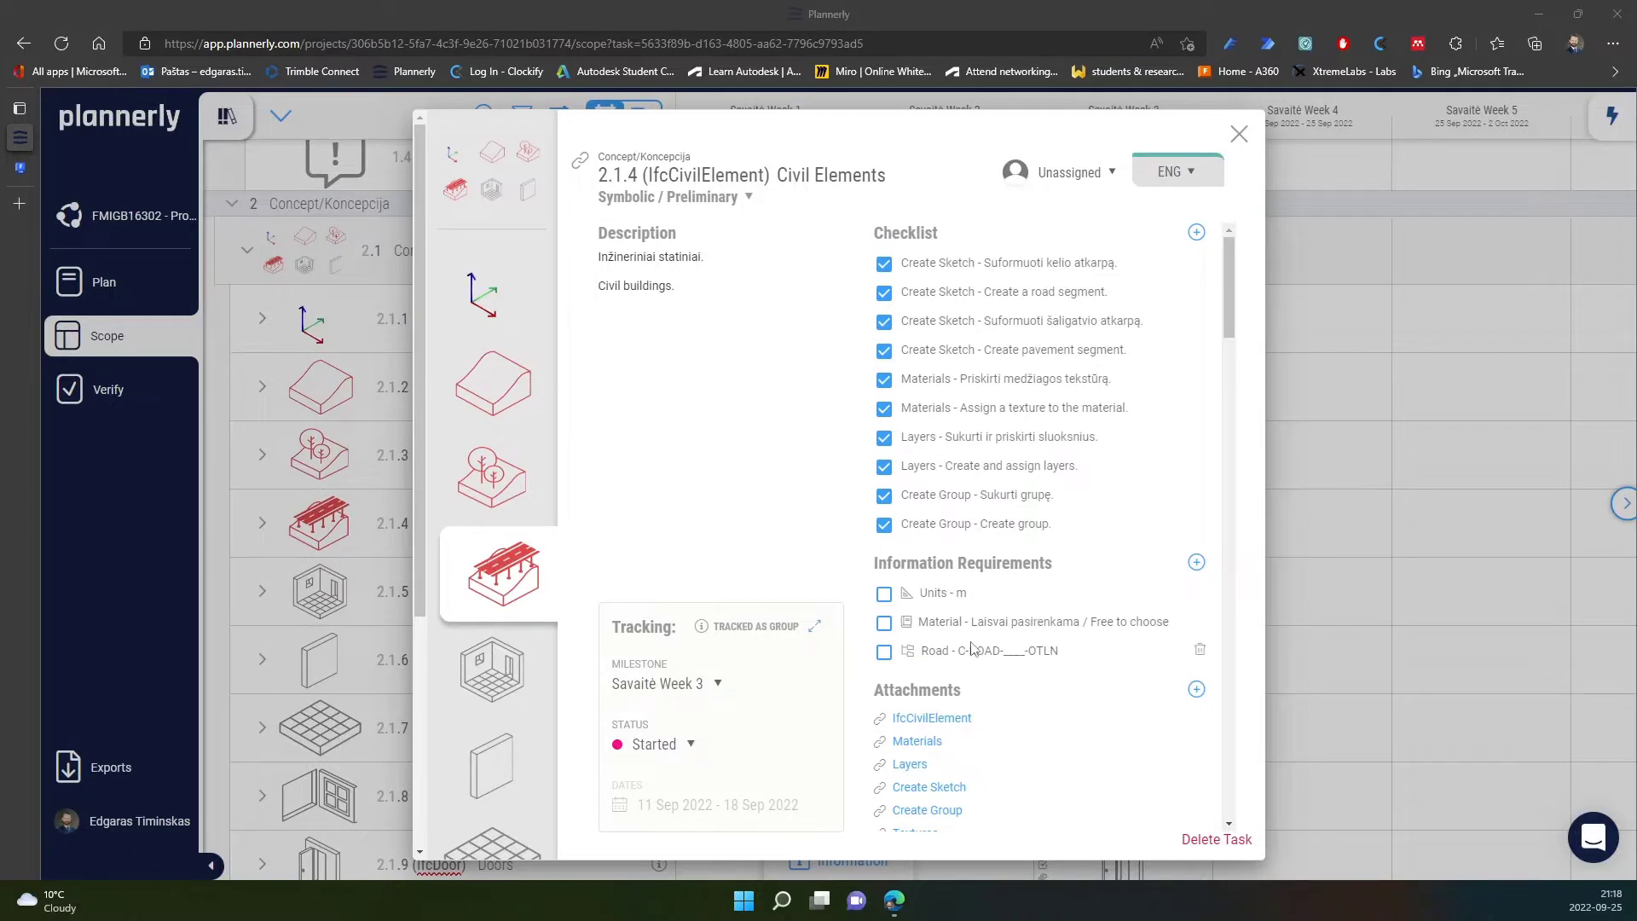
Highlight the road layer name C-ROAD-____-OTLN in the Civil Elements task's information requirements.
left_click_drag(962, 650, 1056, 654)
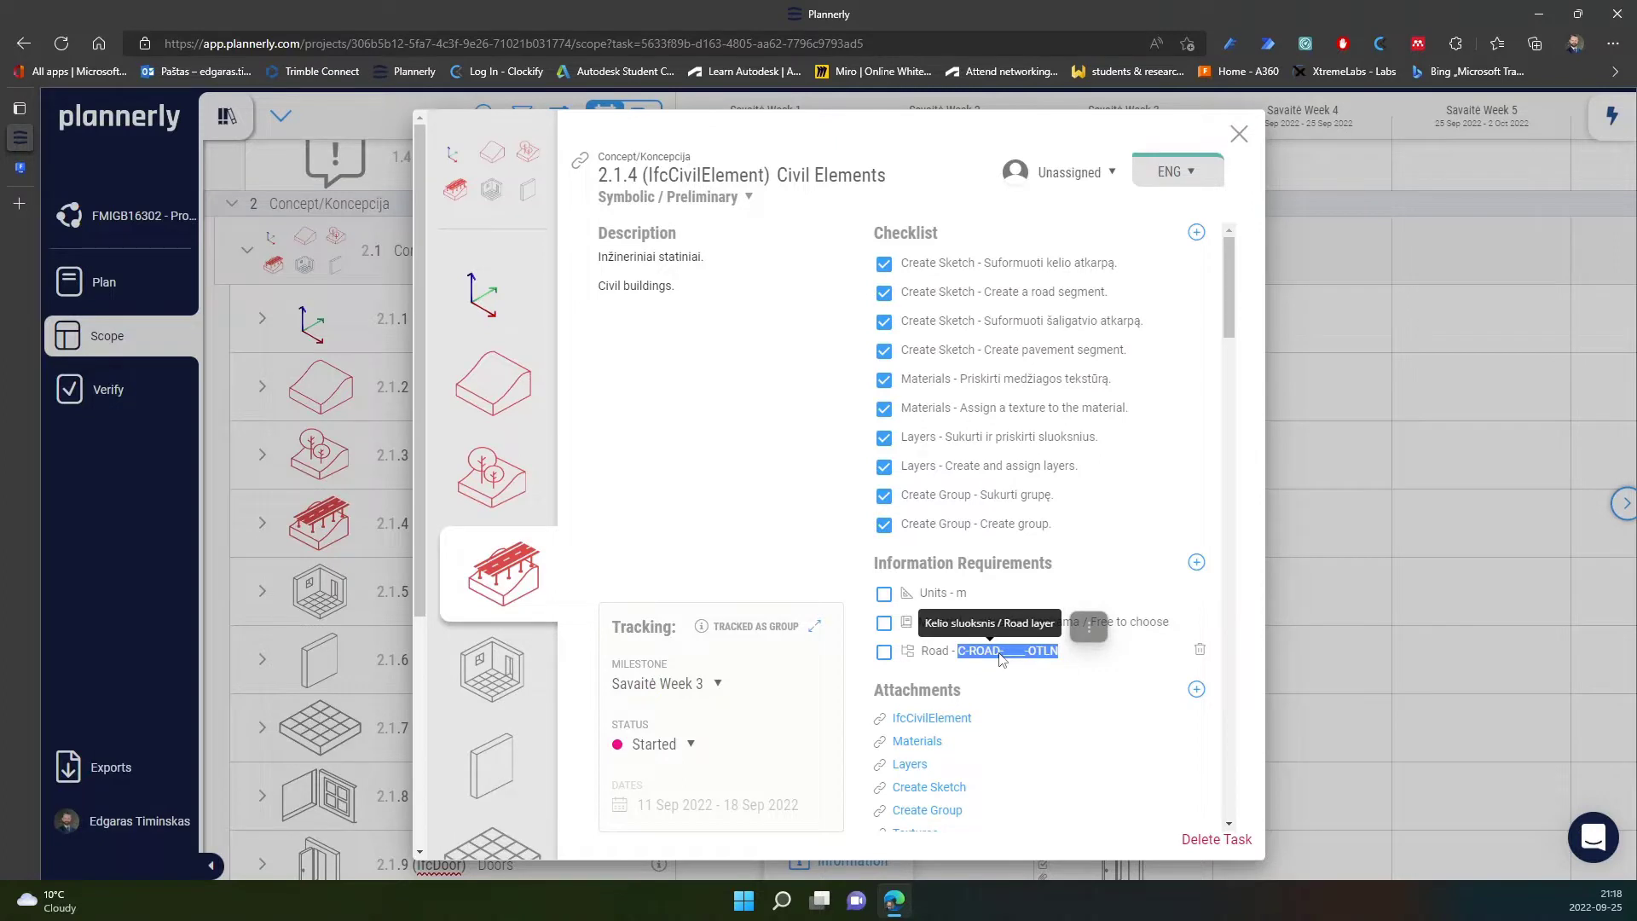
Copy C-ROAD-____-OTLN into a new FormIt layer and turn on the satellite image.
right_click(1001, 658)
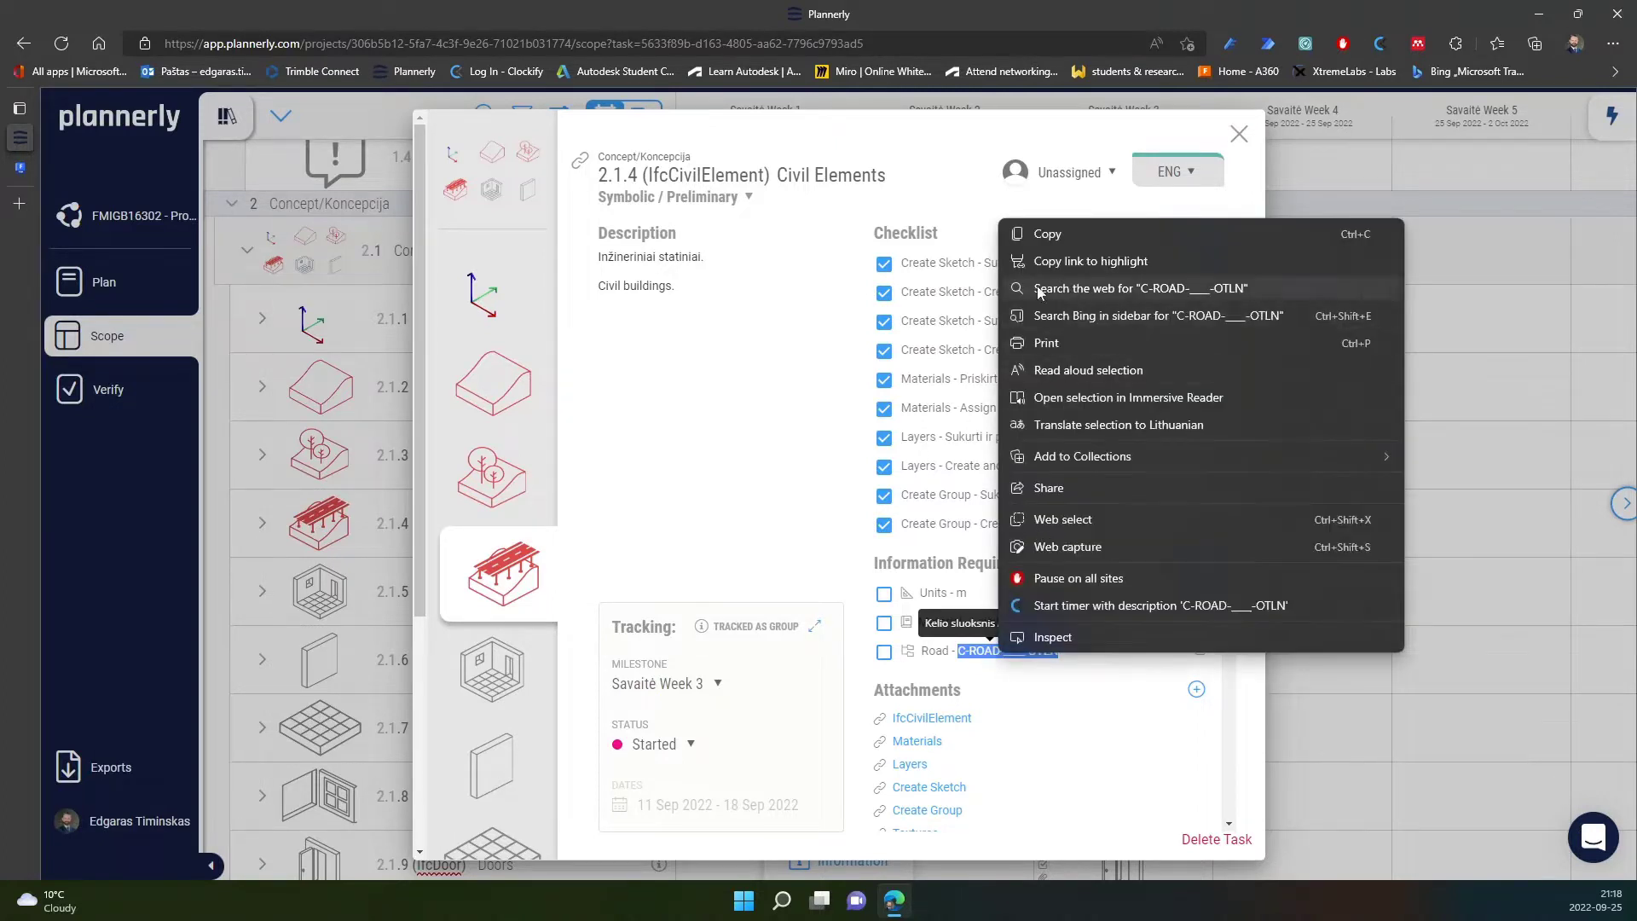
left_click(1053, 237)
left_click(19, 168)
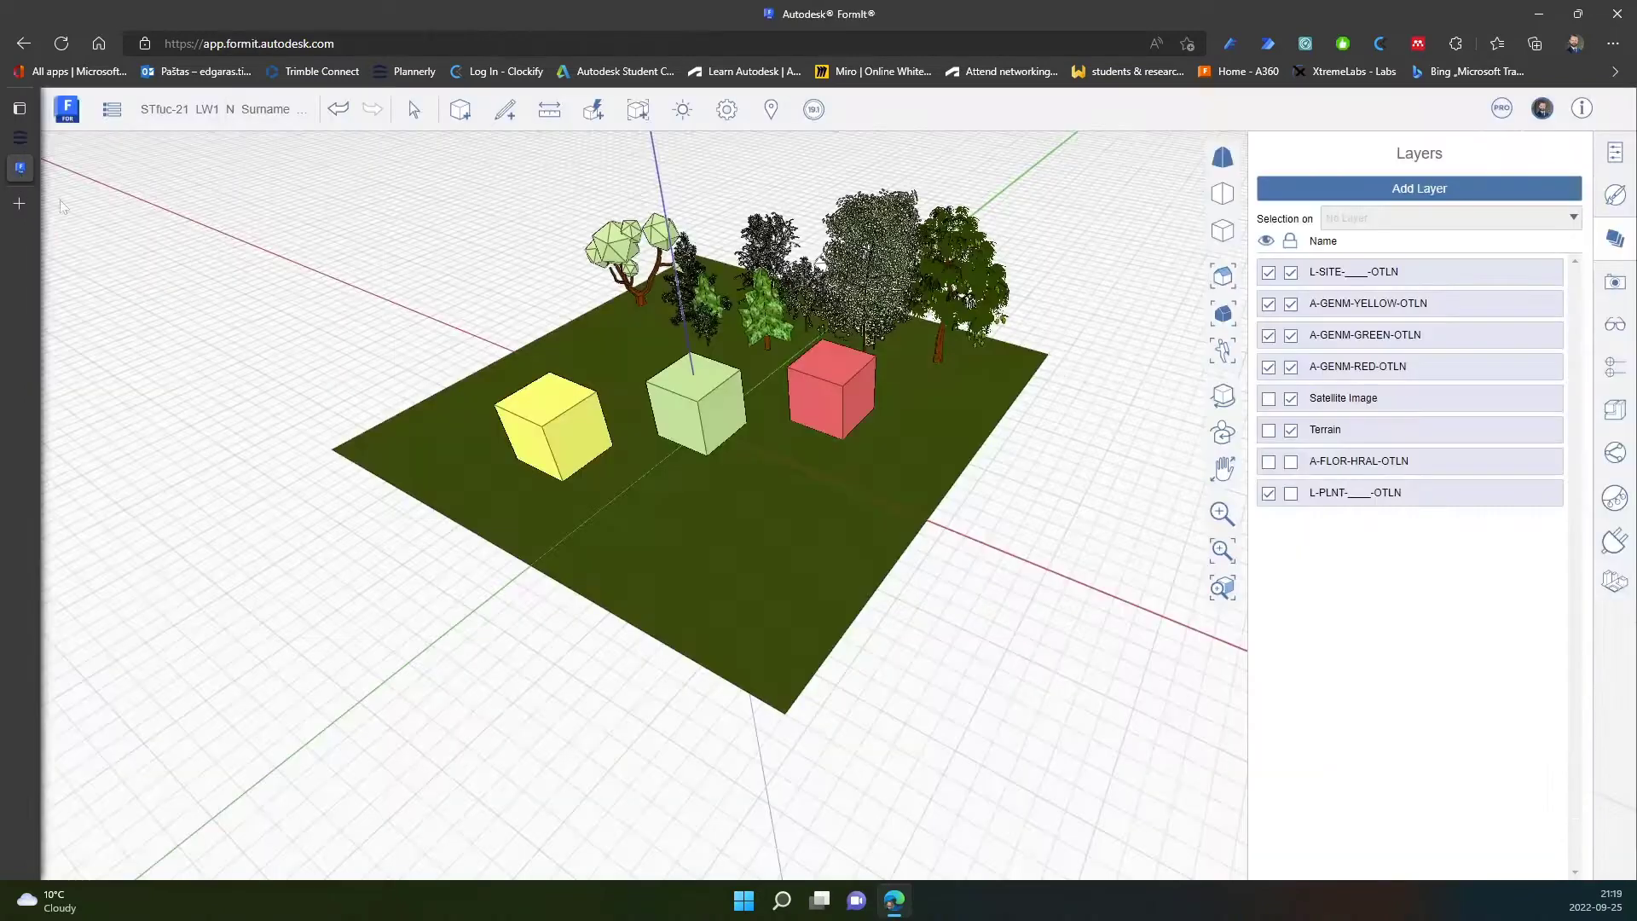
left_click(1451, 200)
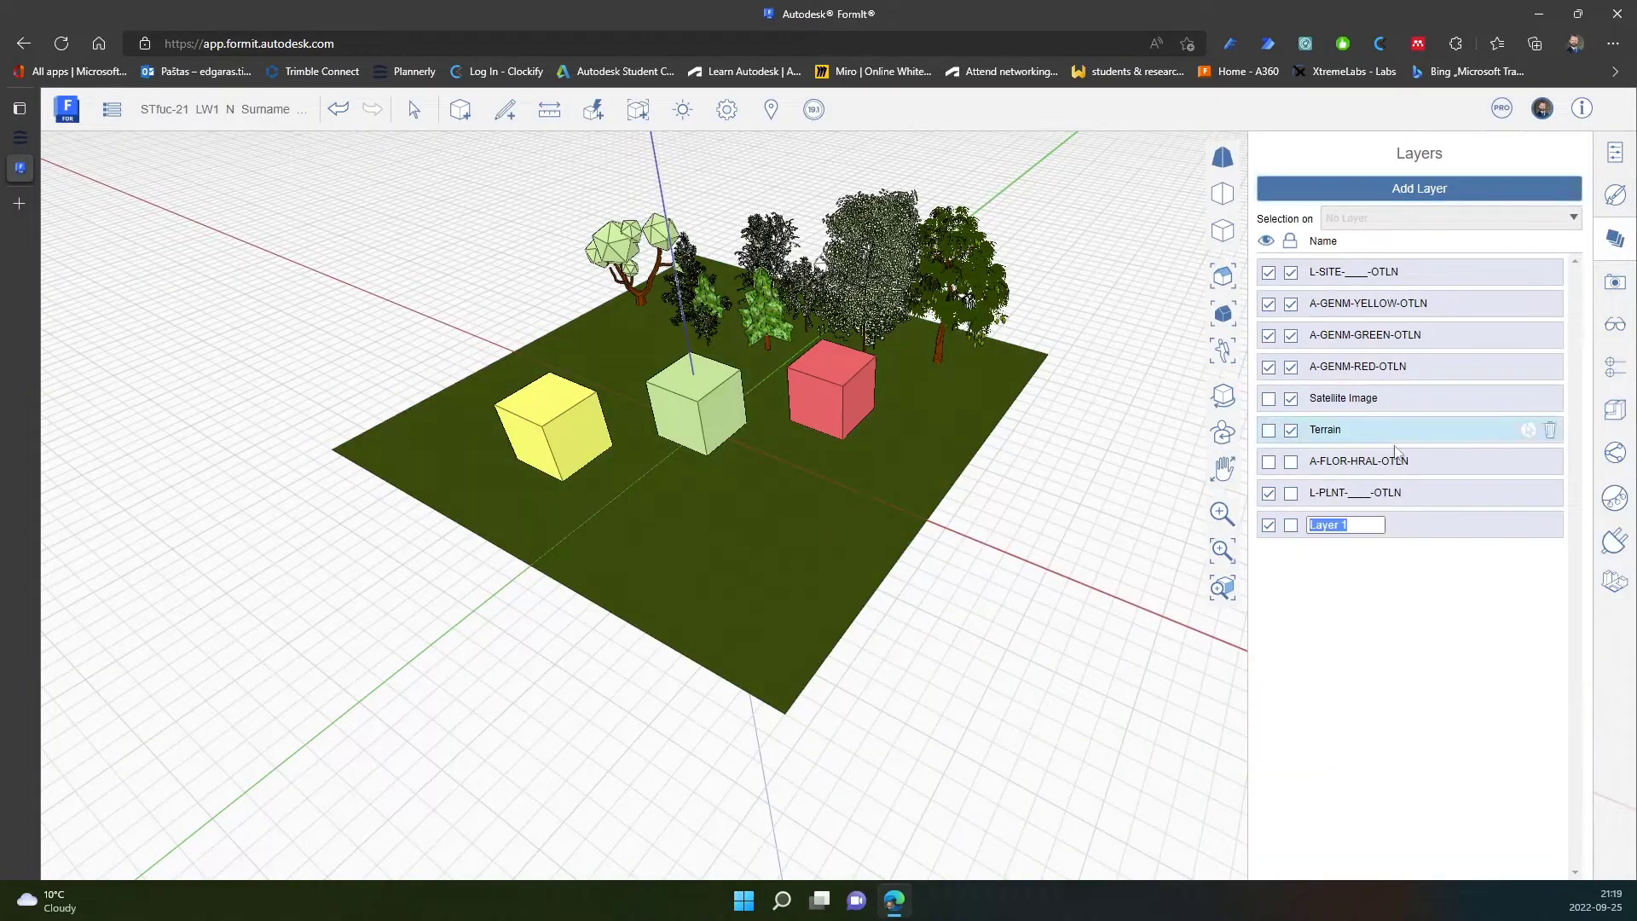
type("C-ROAD-____-OTLN")
key("Return")
left_click(1269, 398)
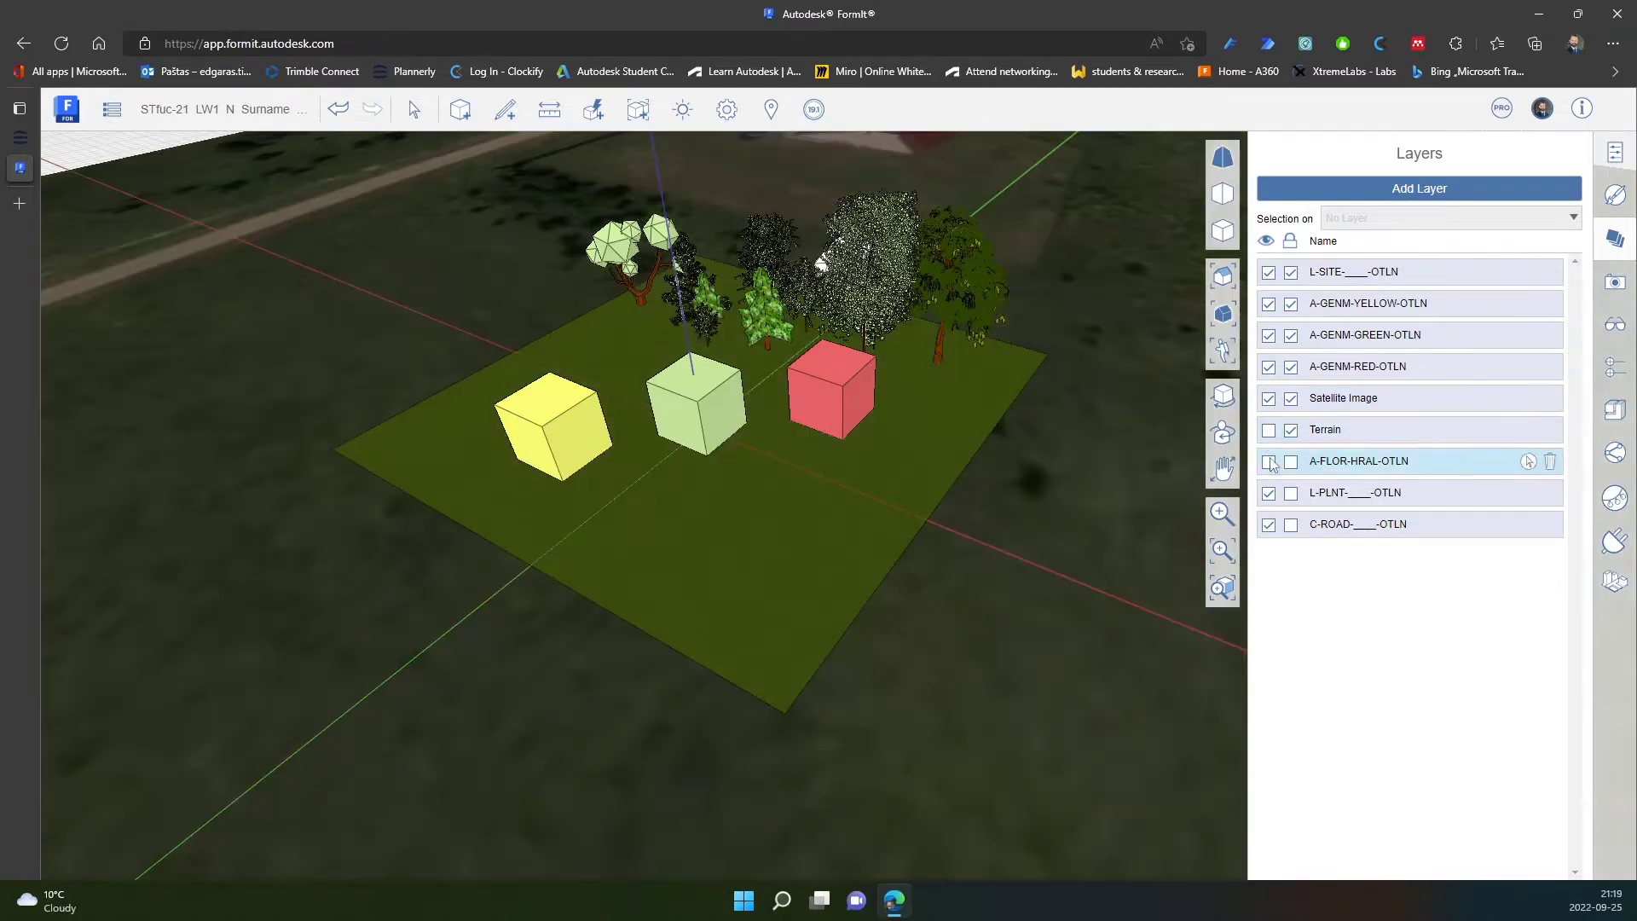
Toggle A-FLOR-HRAL-OTLN visibility, orbit the site, and lock the L-PLNT-____-OTLN layer.
left_click(1270, 461)
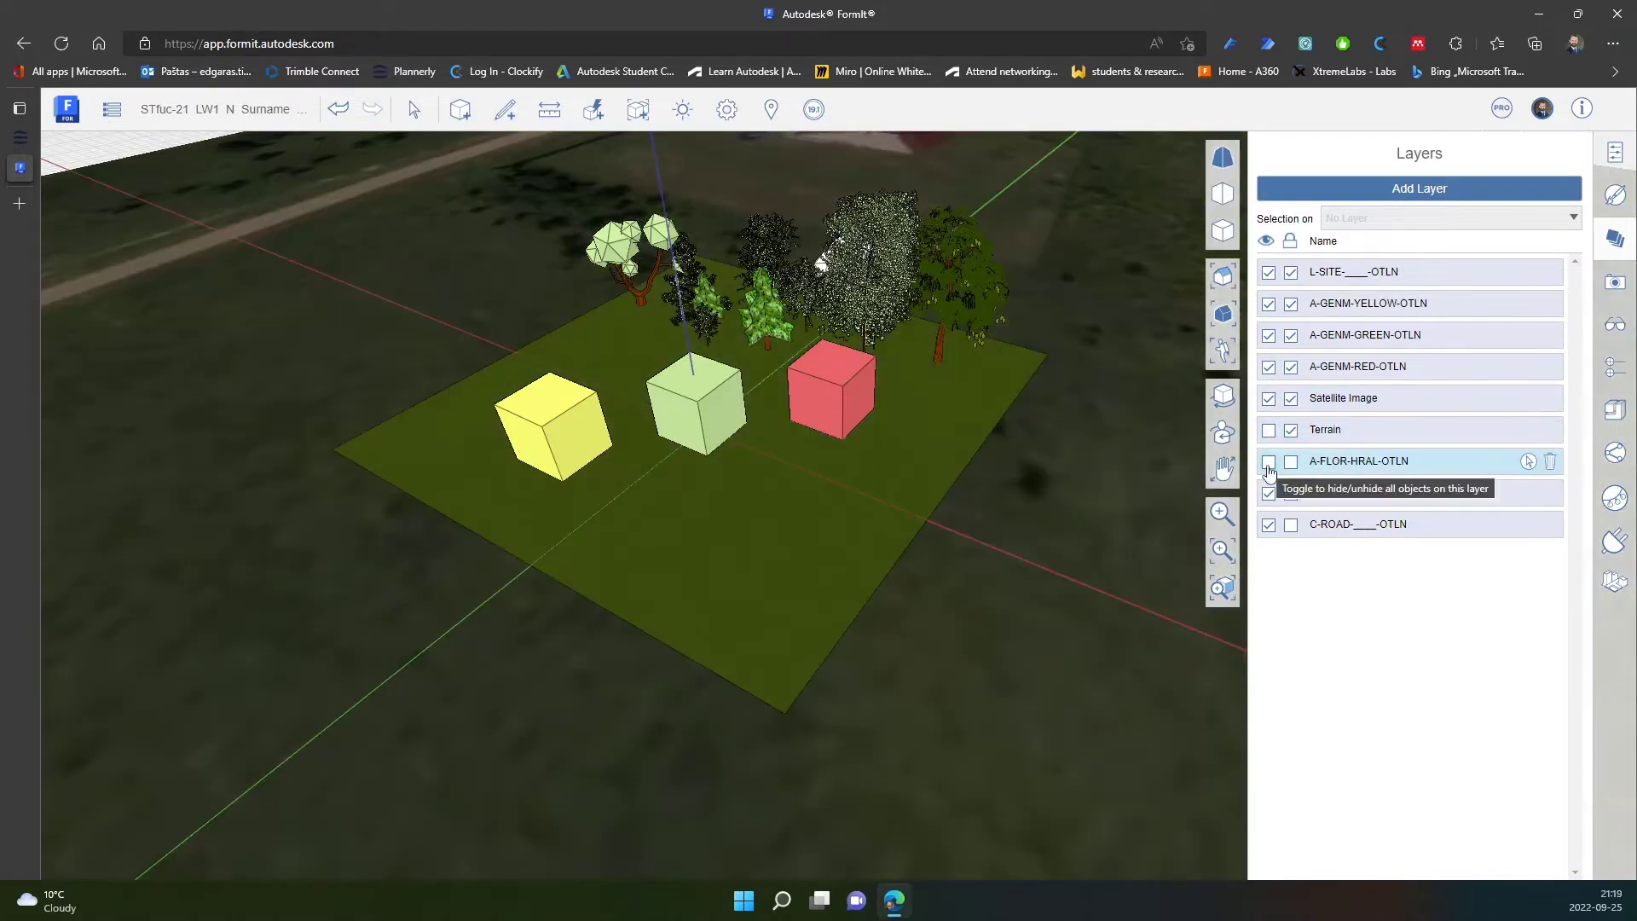
scroll(724, 575, "up", 3)
scroll(611, 651, "up", 3)
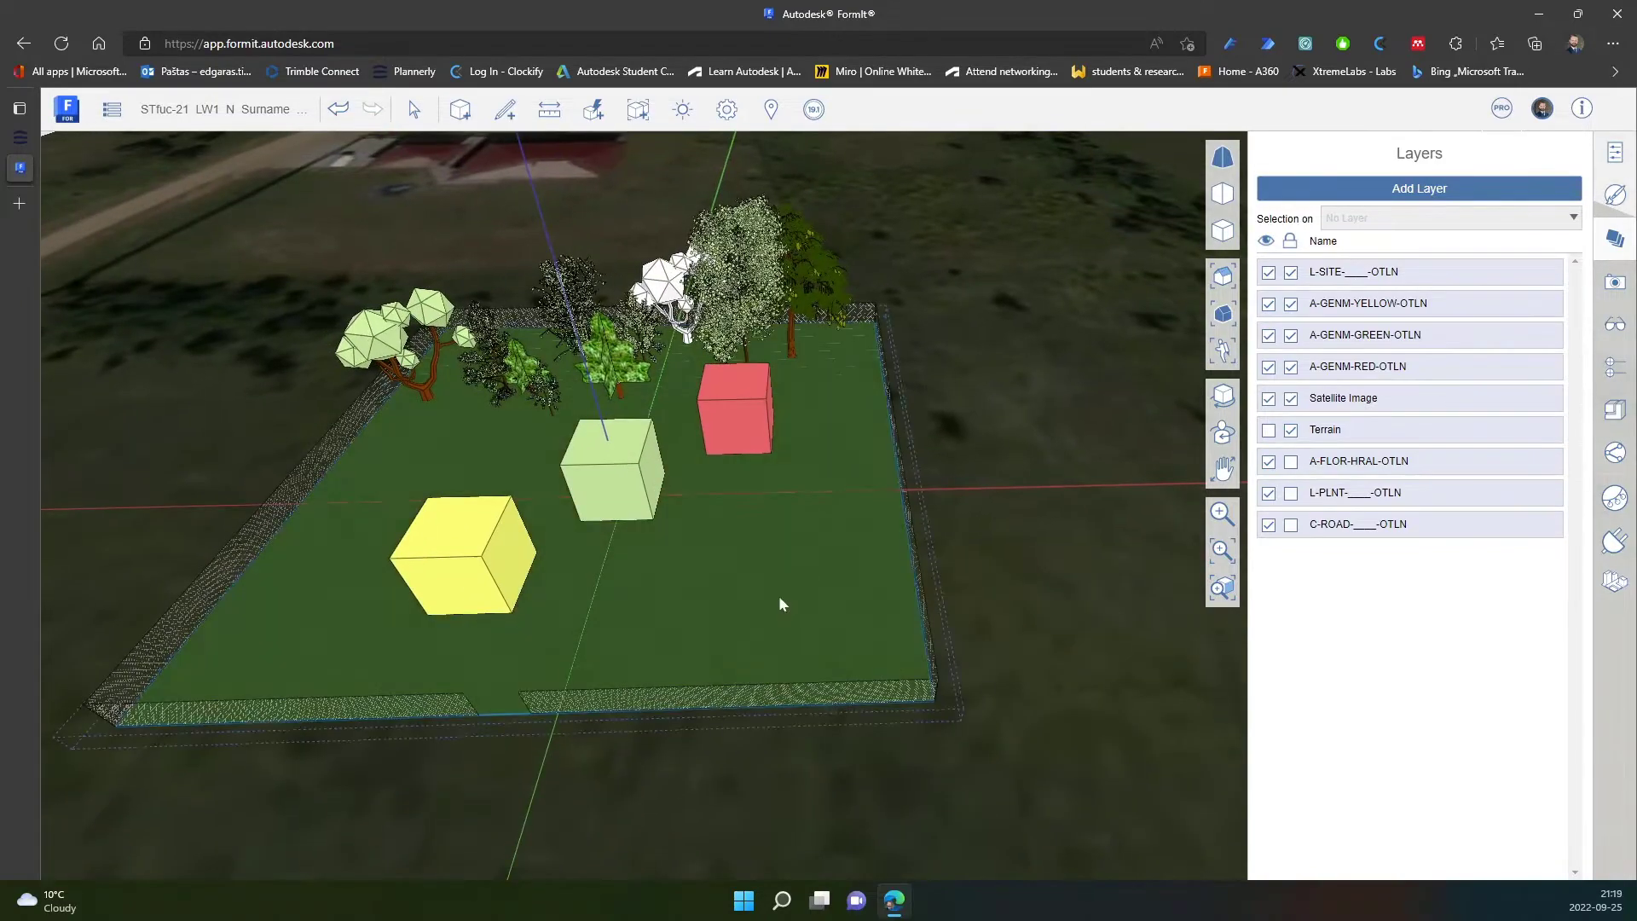
scroll(512, 743, "up", 3)
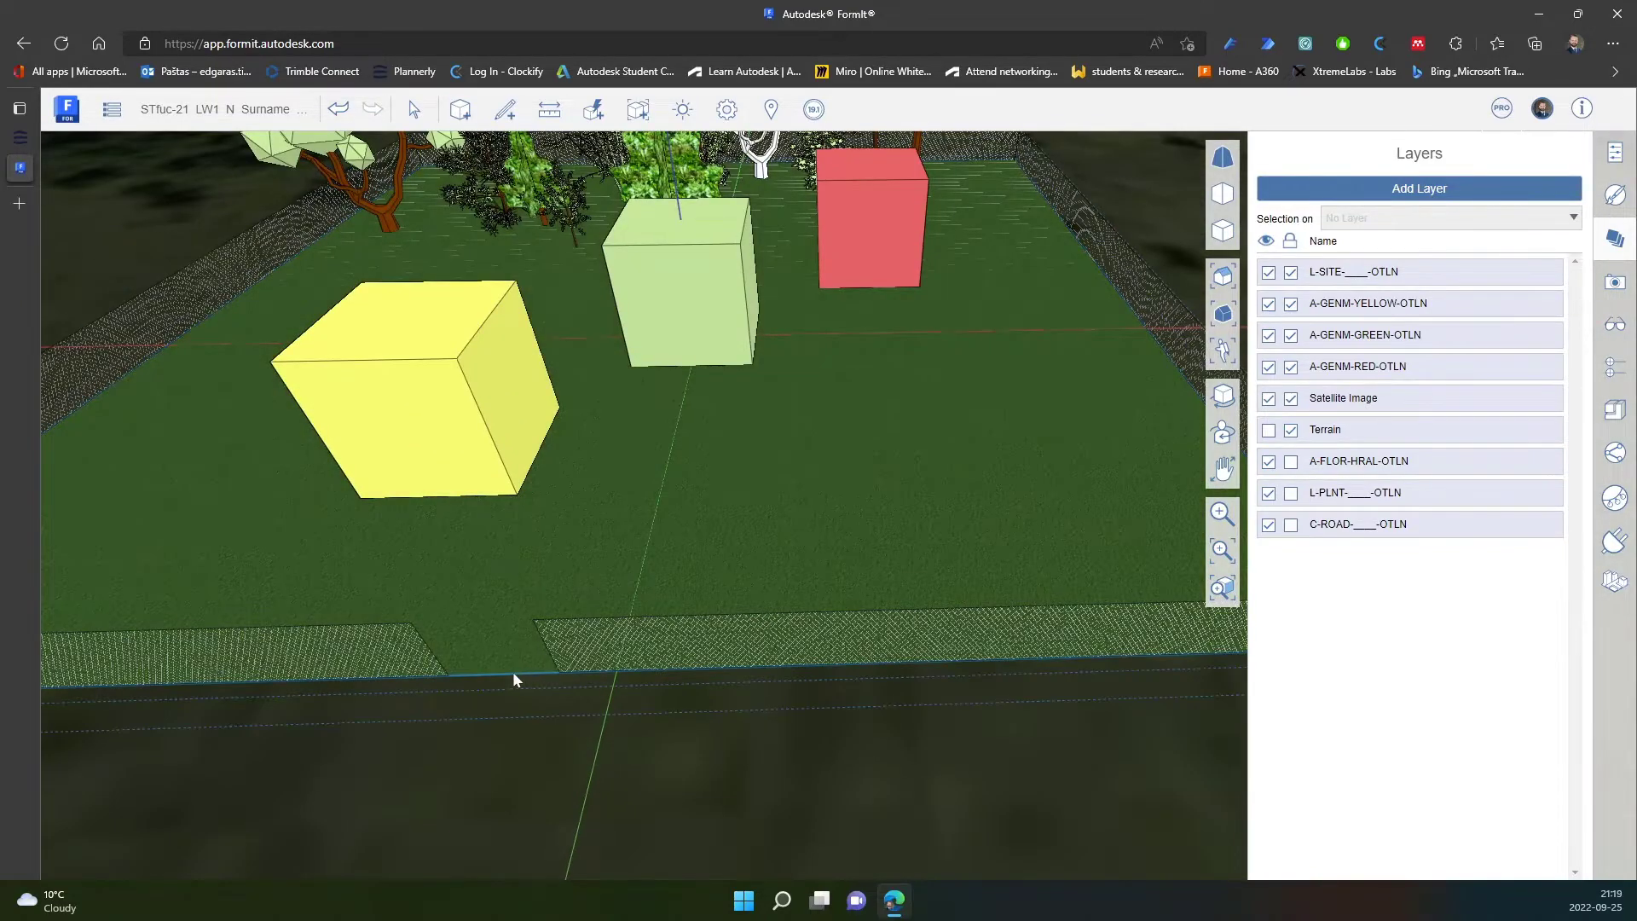
scroll(592, 553, "down", 5)
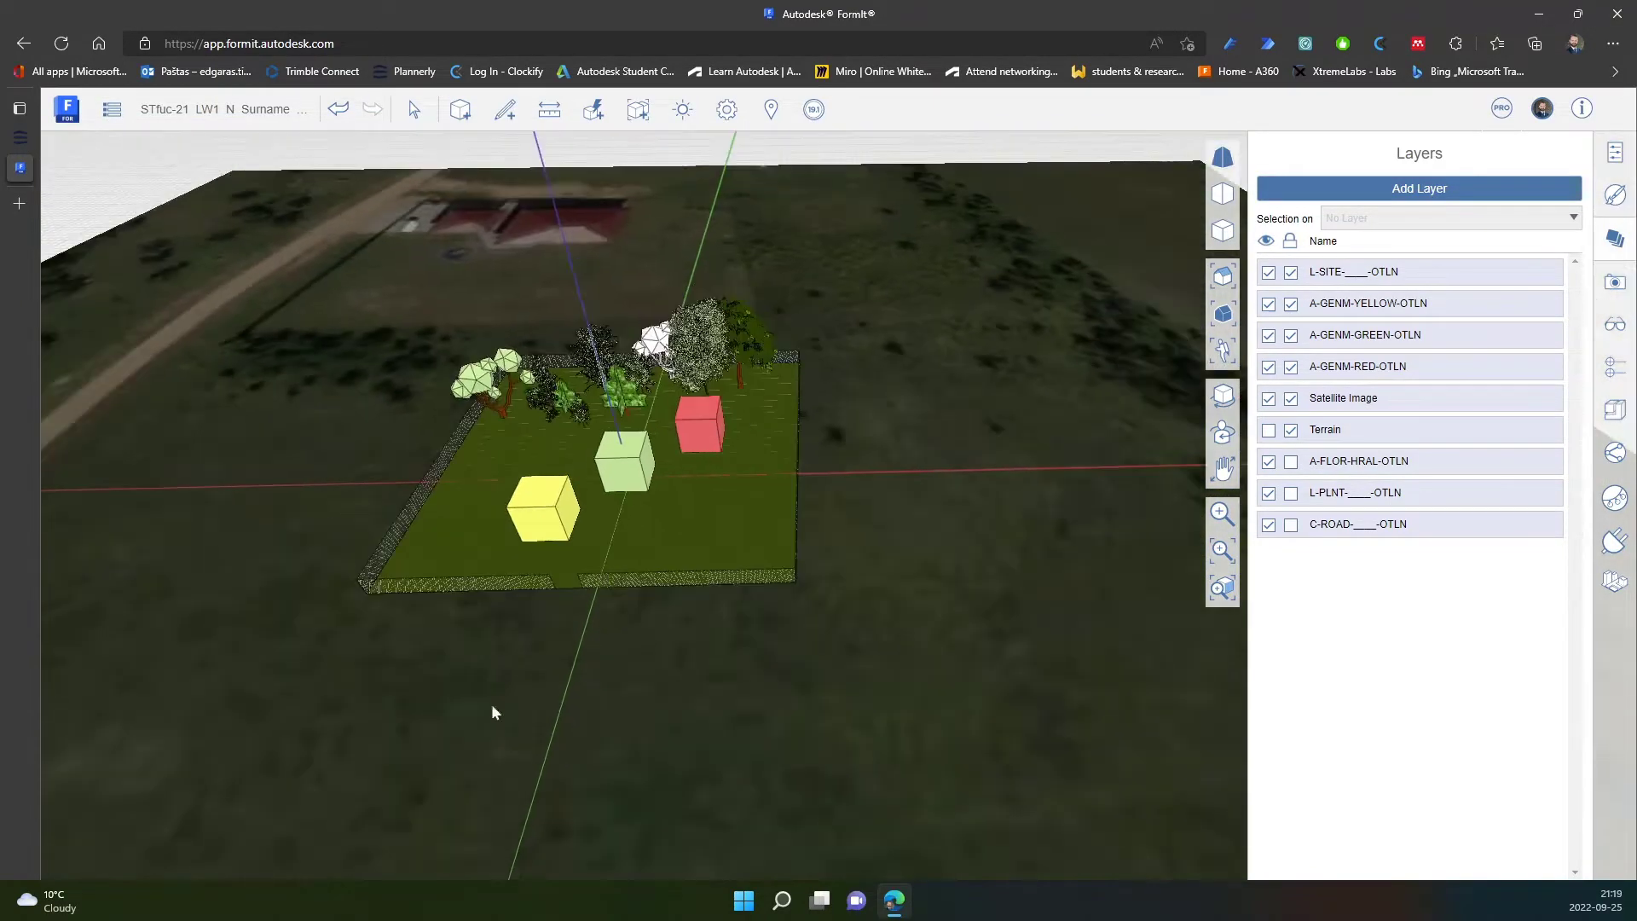
mouse_move(491, 708)
middle_mouse_down()
mouse_move(505, 670)
mouse_move(600, 734)
mouse_move(955, 629)
middle_mouse_up()
scroll(392, 669, "down", 2)
mouse_move(391, 668)
middle_mouse_down()
mouse_move(468, 513)
mouse_move(225, 631)
middle_mouse_up()
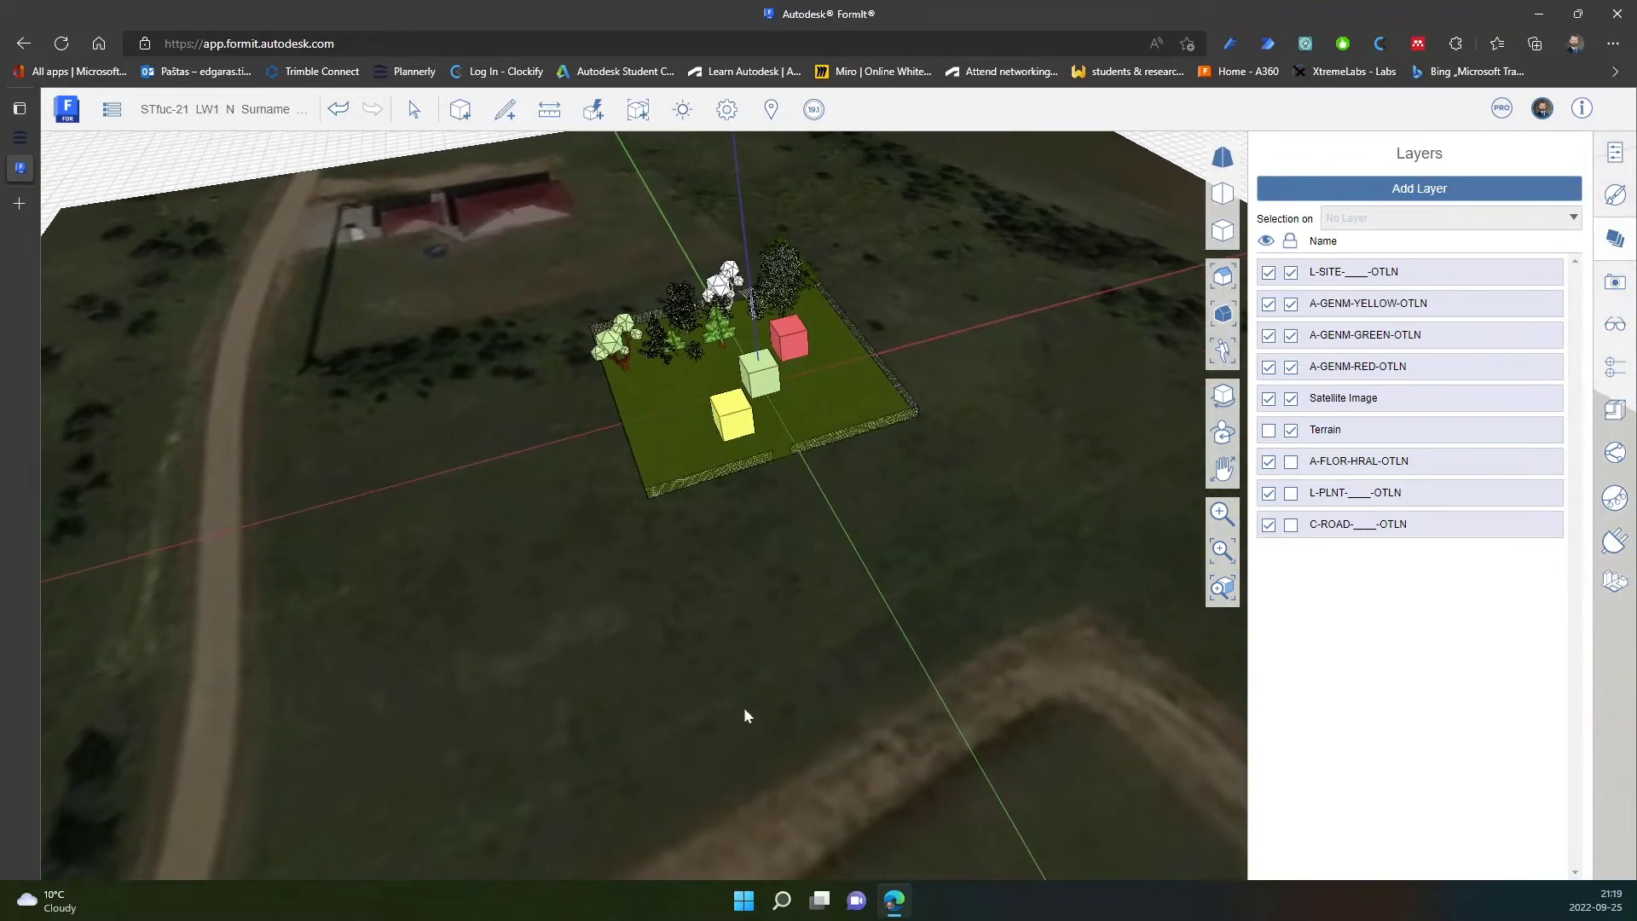
mouse_move(730, 712)
middle_mouse_down()
mouse_move(500, 513)
mouse_move(841, 587)
middle_mouse_up()
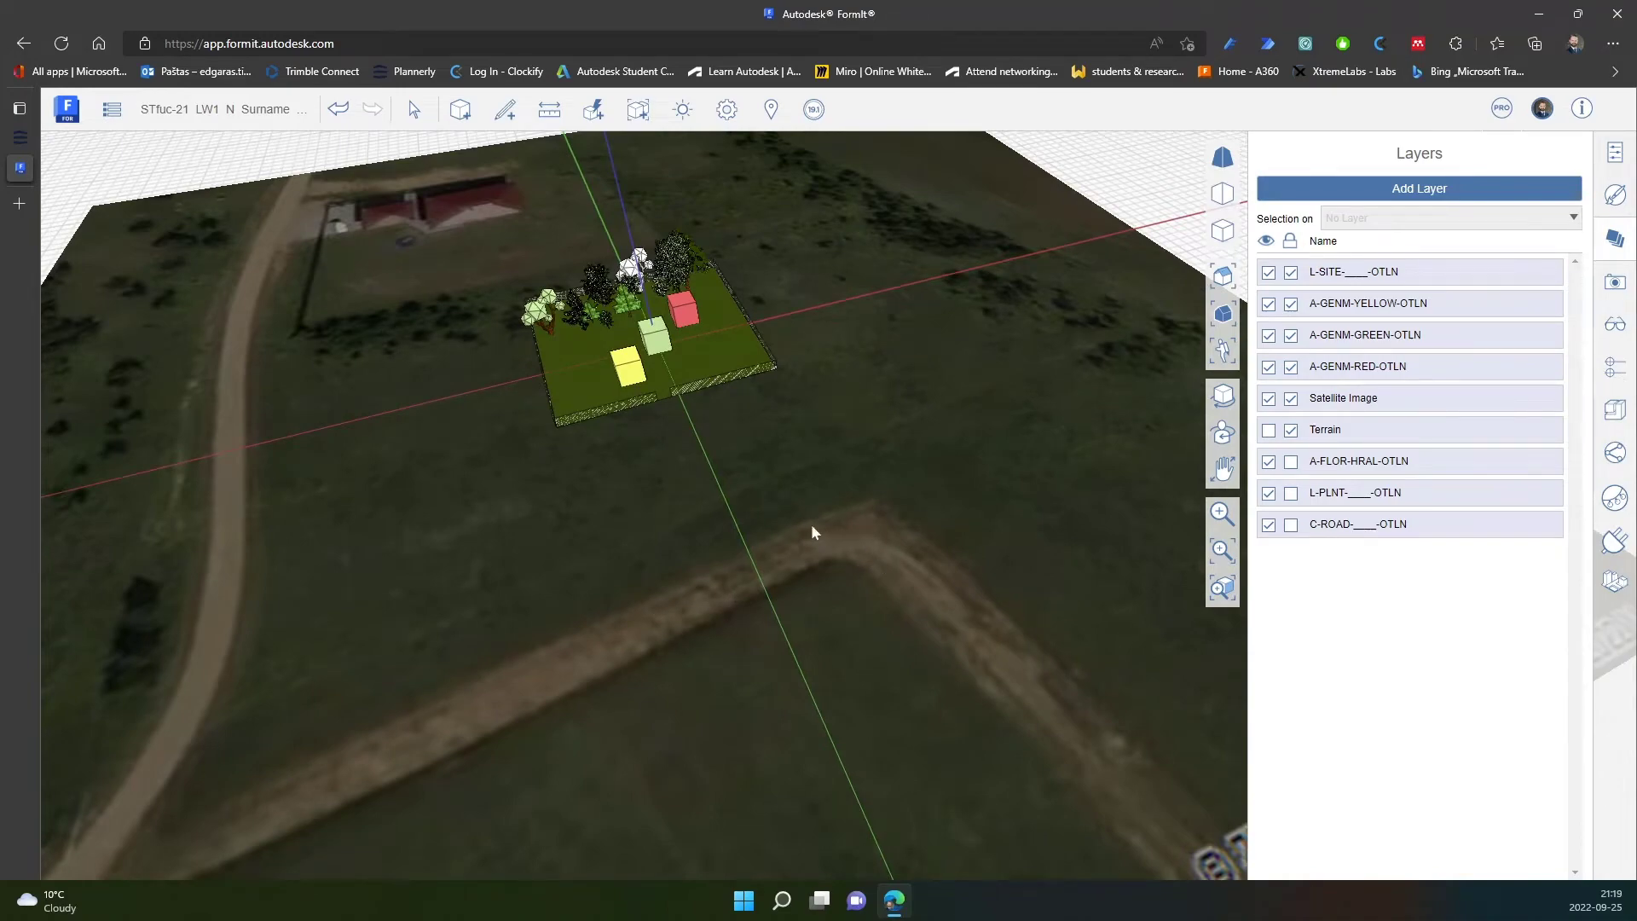
middle_click_drag(767, 512, 926, 658)
scroll(576, 601, "up", 2)
mouse_move(577, 602)
middle_mouse_down()
mouse_move(650, 652)
mouse_move(764, 622)
mouse_move(662, 706)
mouse_move(831, 610)
mouse_move(713, 655)
mouse_move(771, 619)
mouse_move(869, 402)
mouse_move(483, 600)
mouse_move(509, 640)
mouse_move(636, 610)
mouse_move(578, 614)
middle_mouse_up()
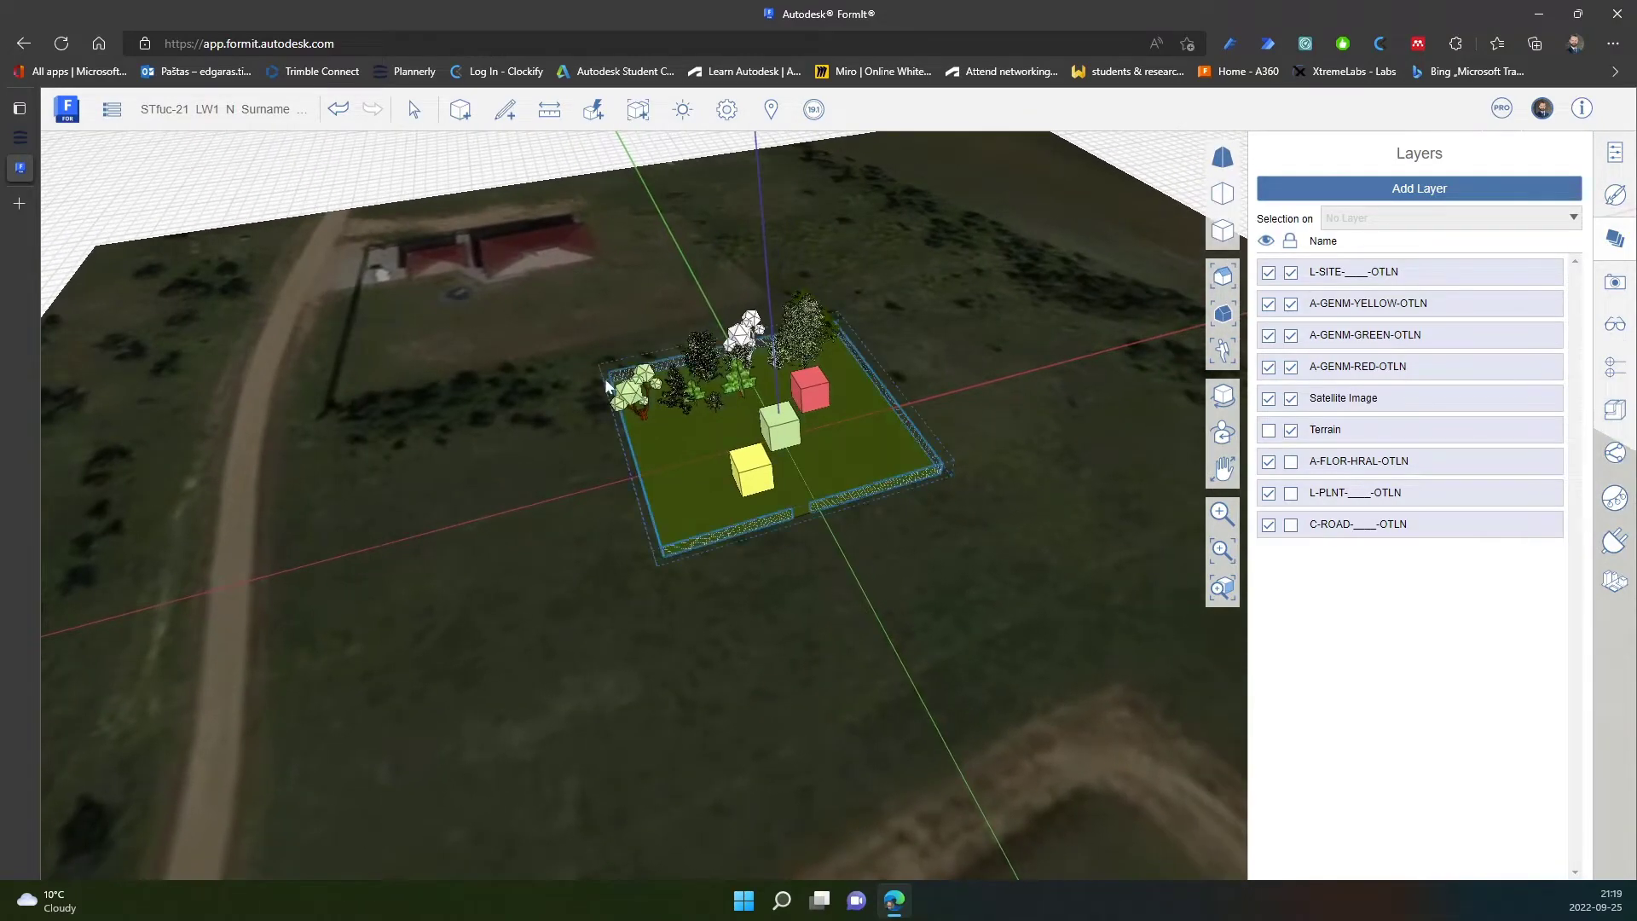
scroll(870, 537, "up", 2)
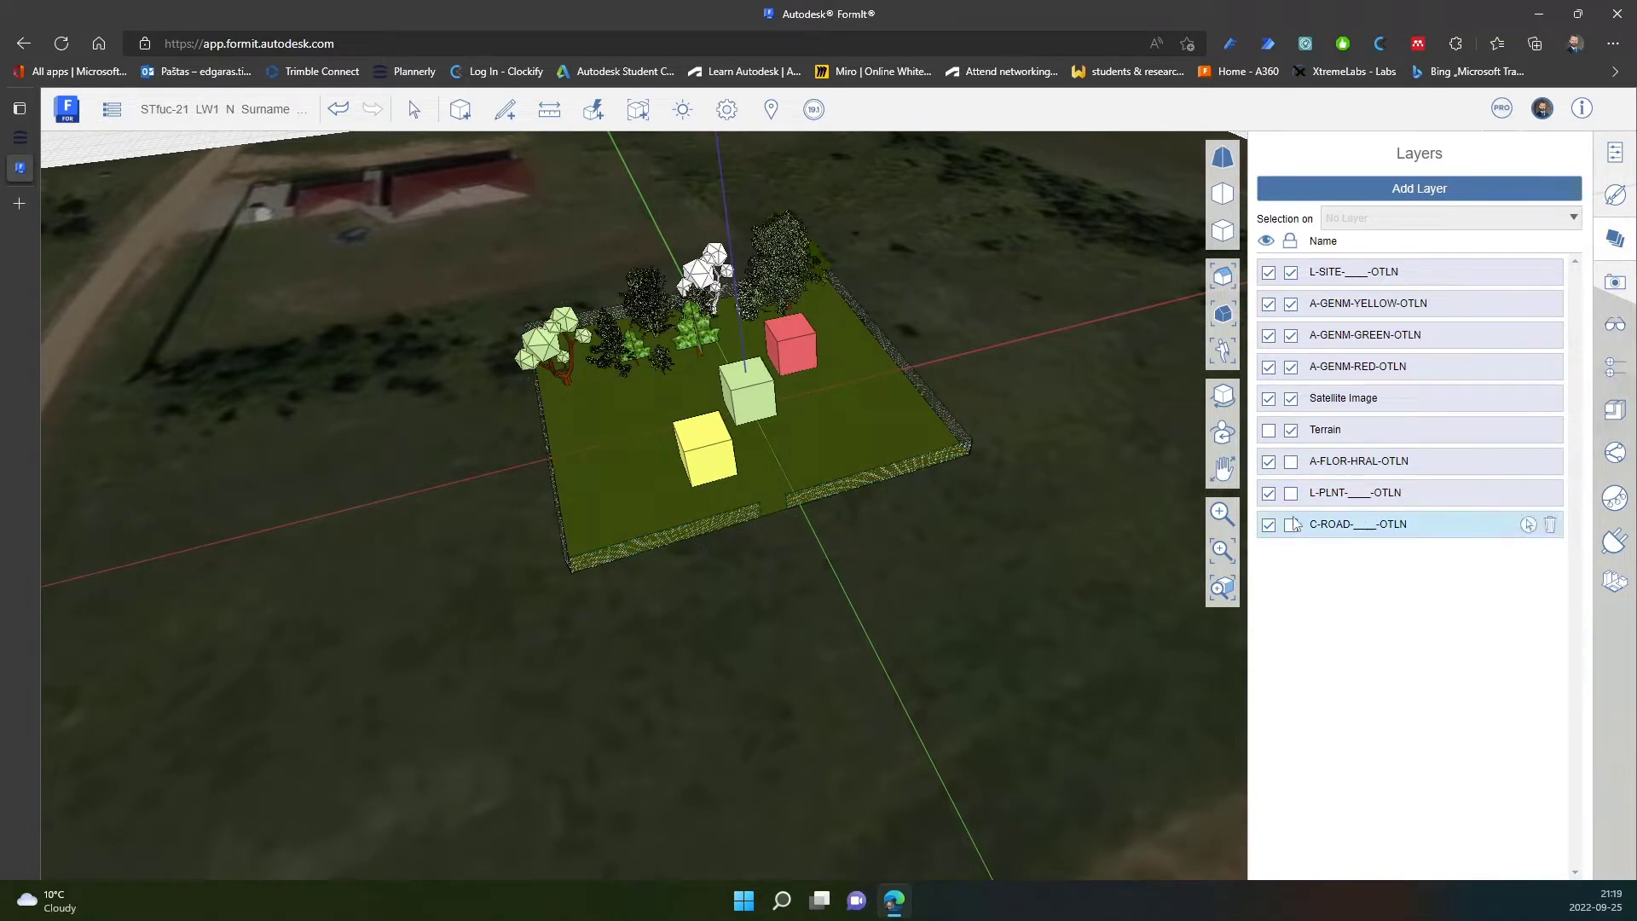
left_click(1292, 493)
Hide the hedge border layer and draw a 30 m by 2.5 m strip along the front edge.
left_click(1269, 462)
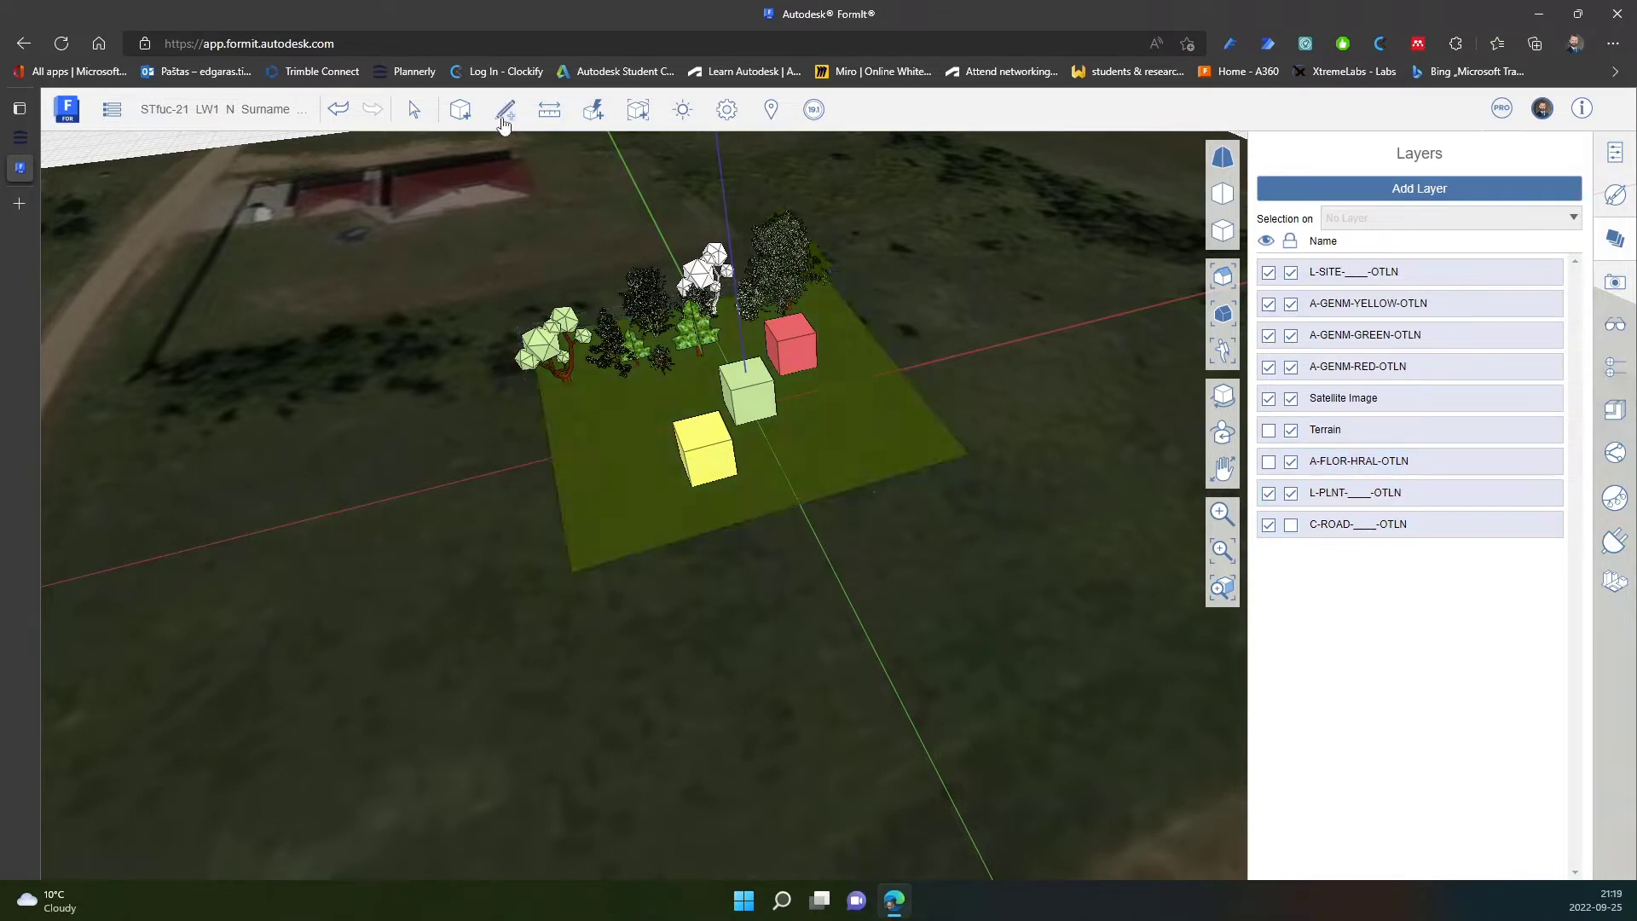
mouse_move(505, 109)
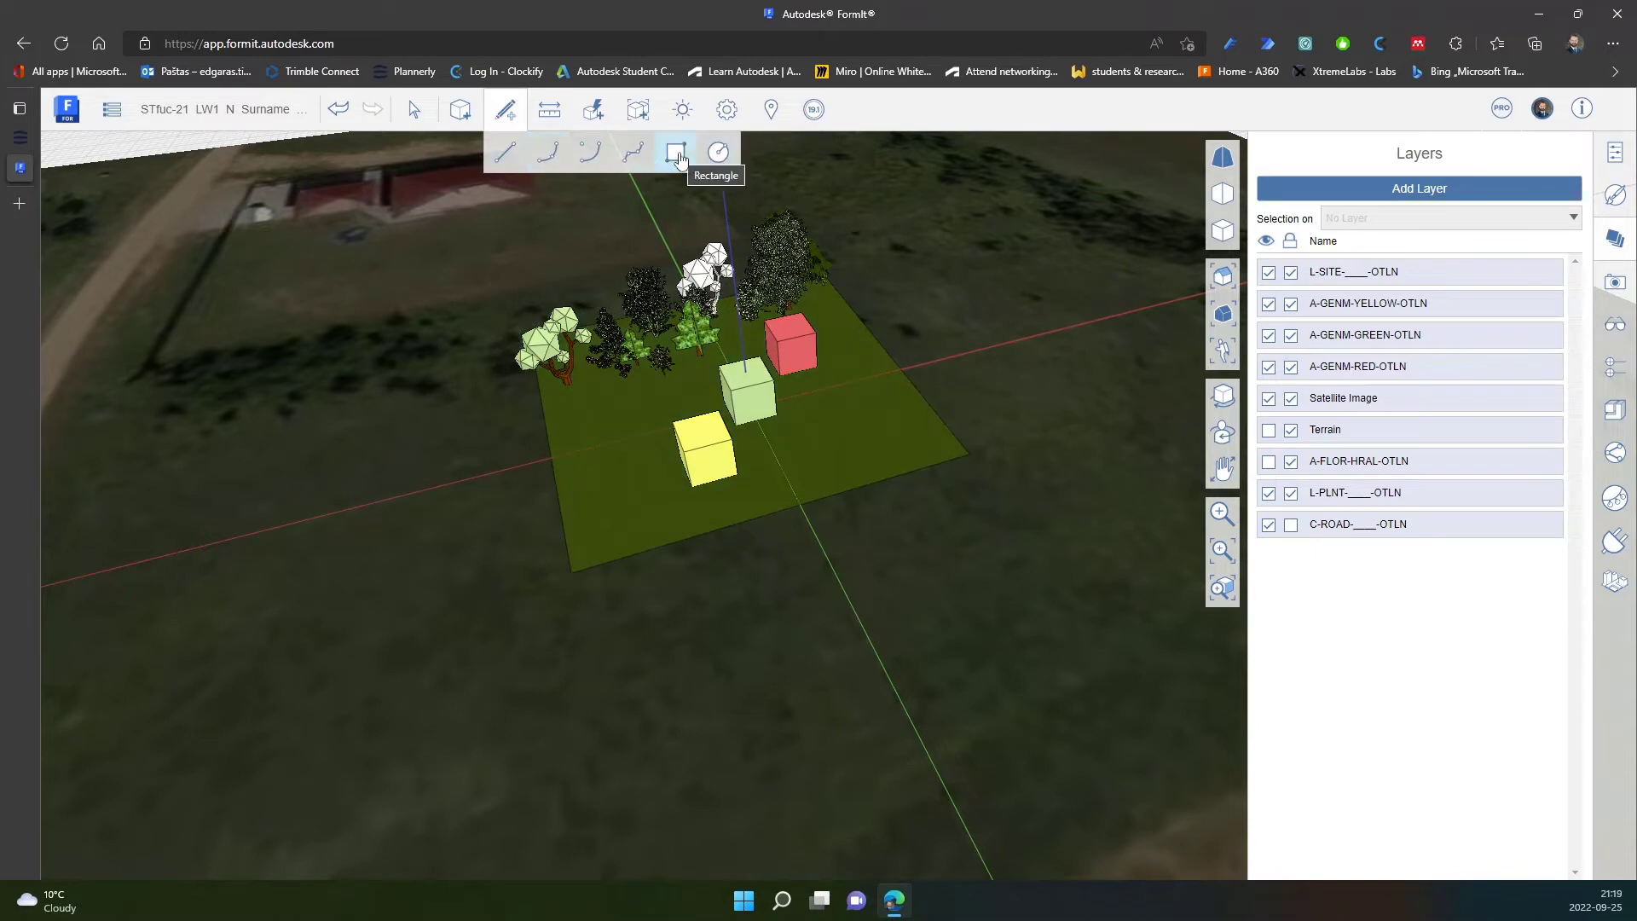
left_click(679, 154)
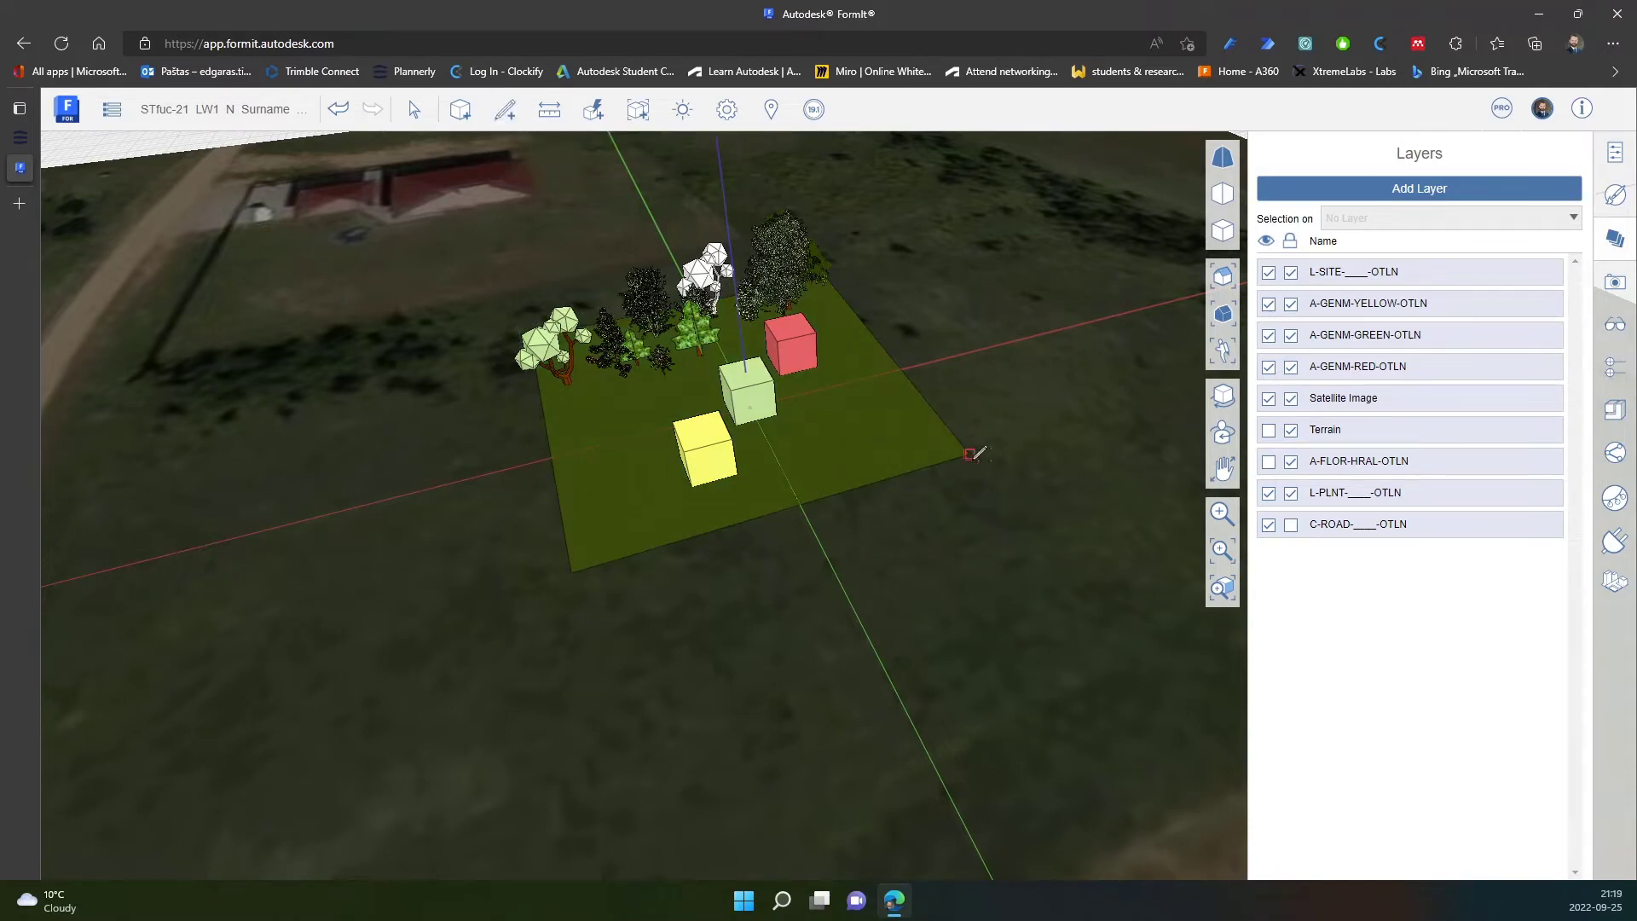
scroll(1033, 413, "up", 3)
scroll(972, 452, "up", 3)
scroll(973, 451, "down", 5)
scroll(973, 358, "down", 3)
scroll(925, 614, "up", 3)
scroll(880, 640, "down", 3)
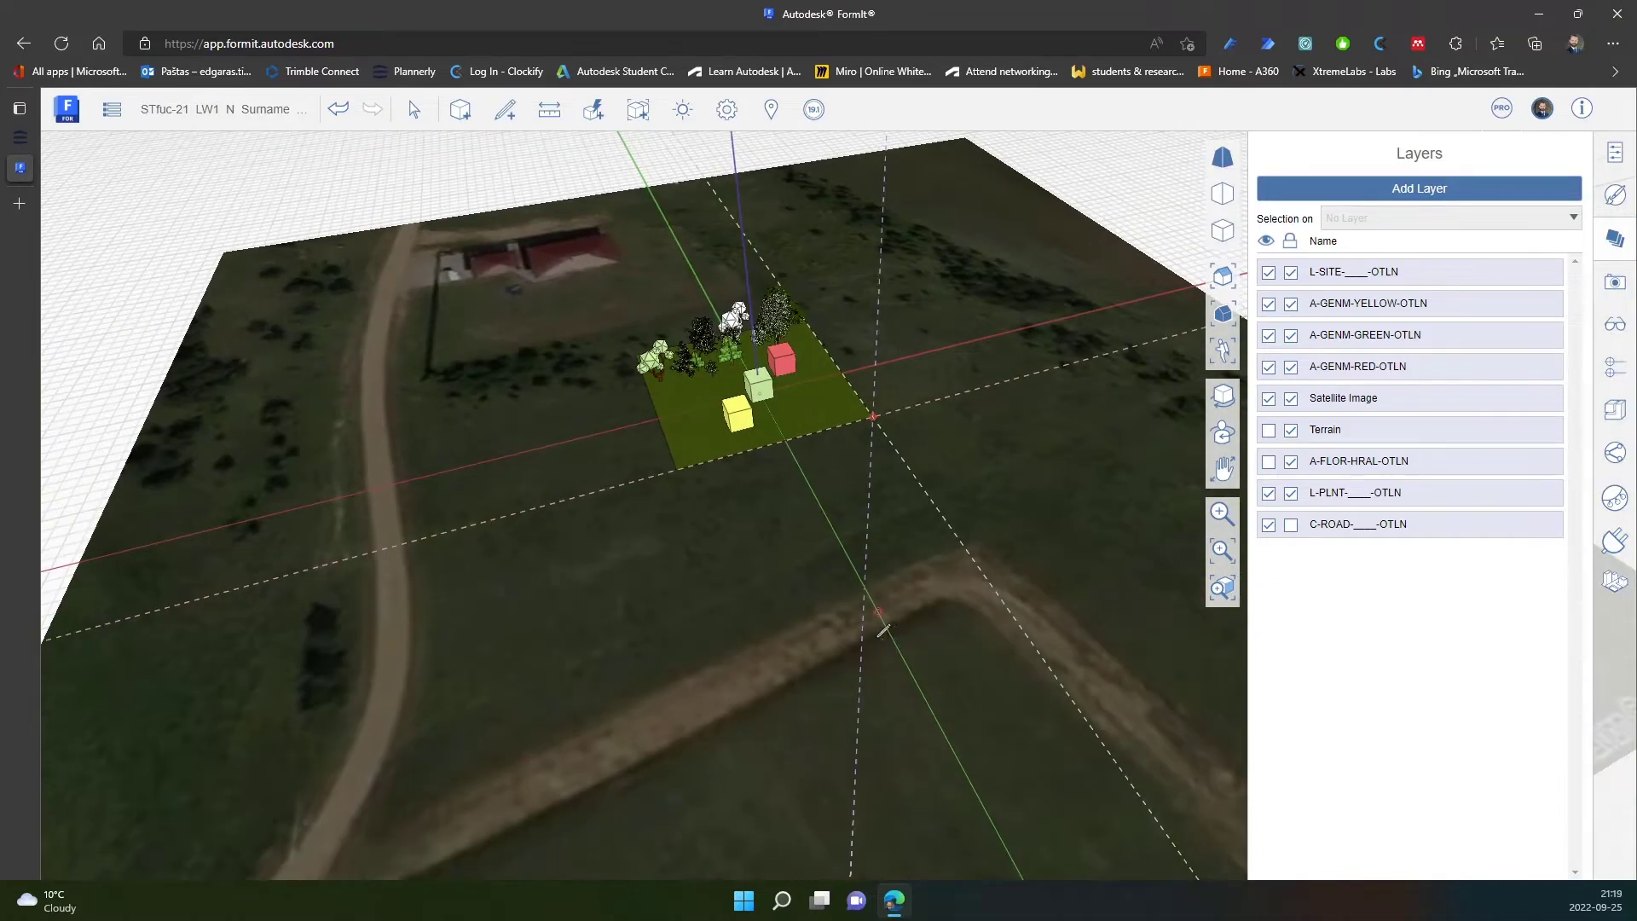
mouse_move(618, 541)
middle_mouse_down()
mouse_move(742, 405)
mouse_move(717, 571)
middle_mouse_up()
scroll(777, 482, "up", 2)
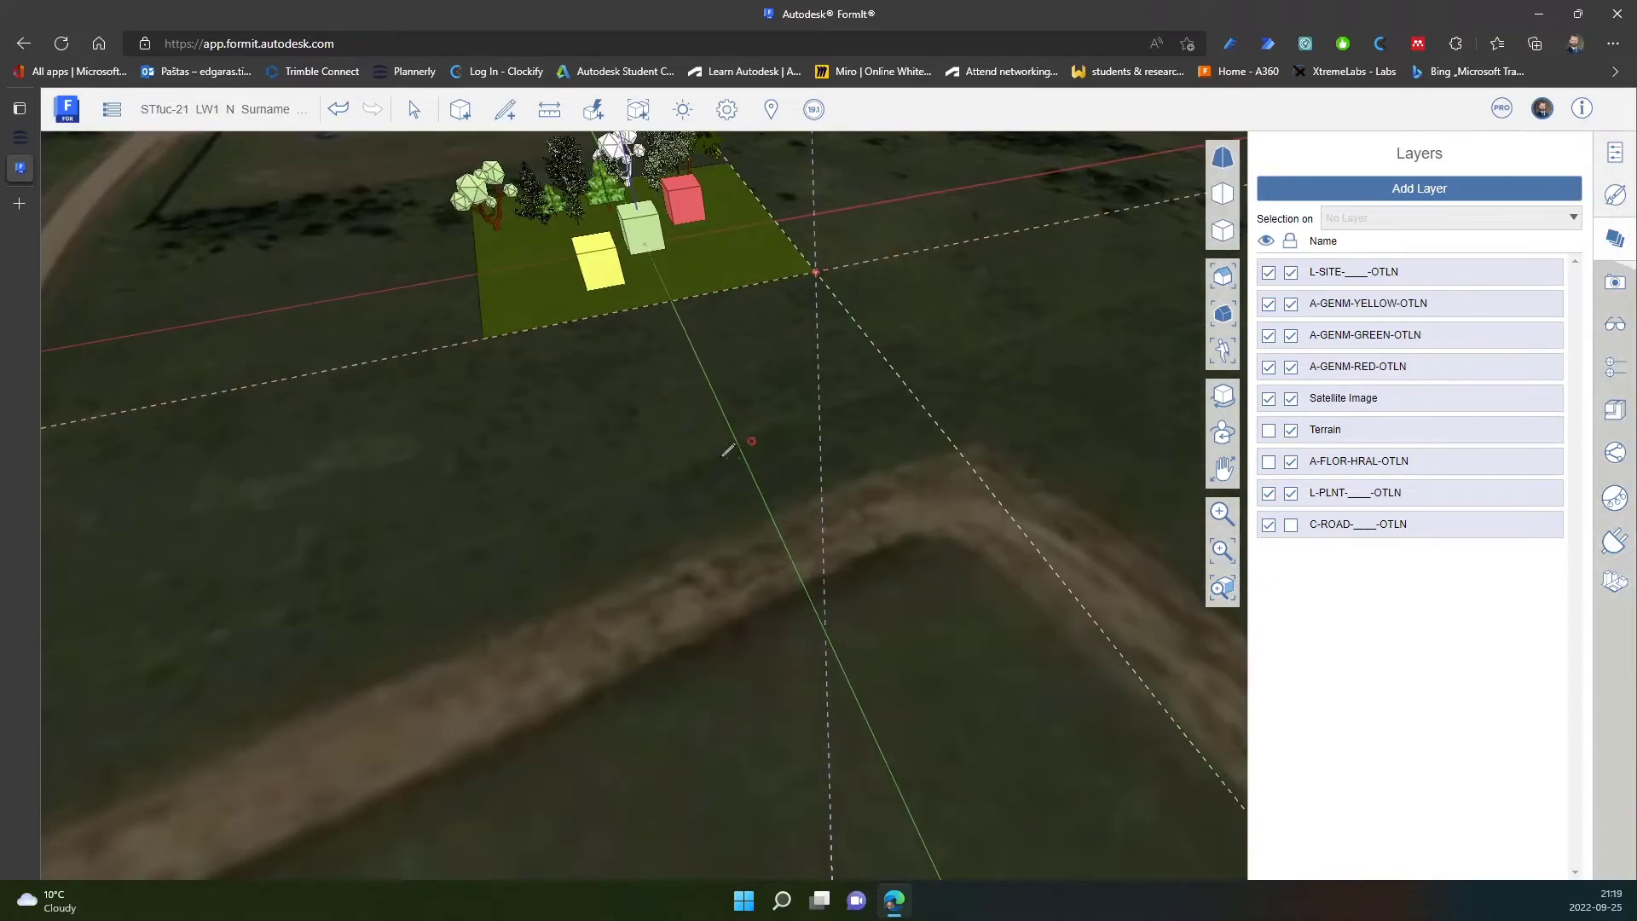
middle_click_drag(731, 456, 804, 588)
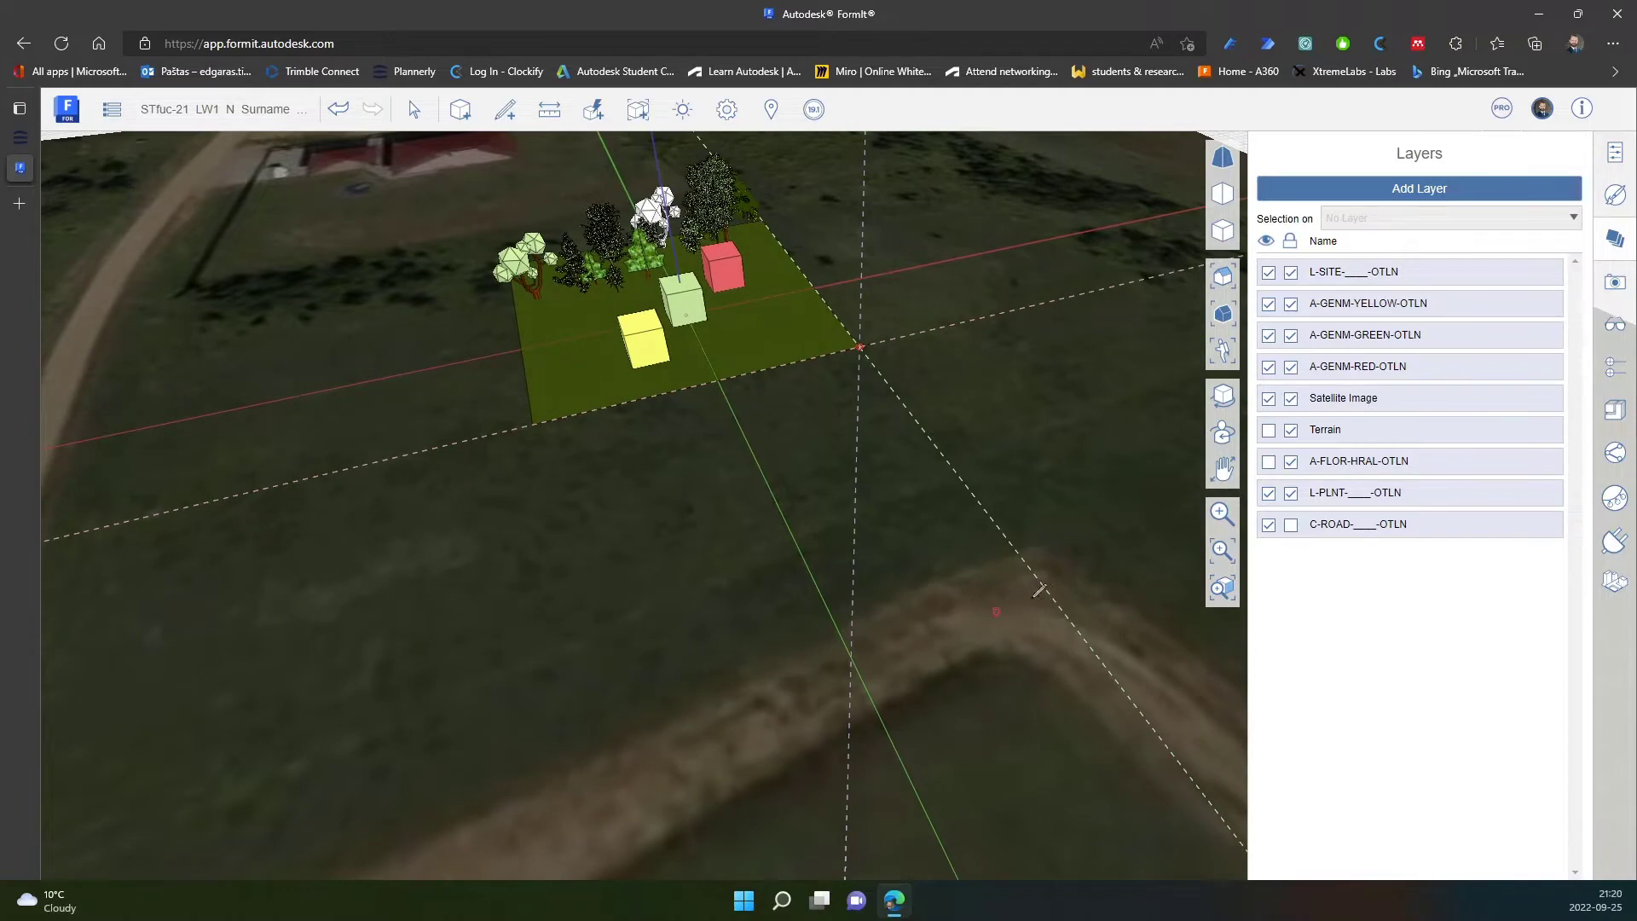
scroll(983, 677, "up", 2)
scroll(461, 445, "up", 2)
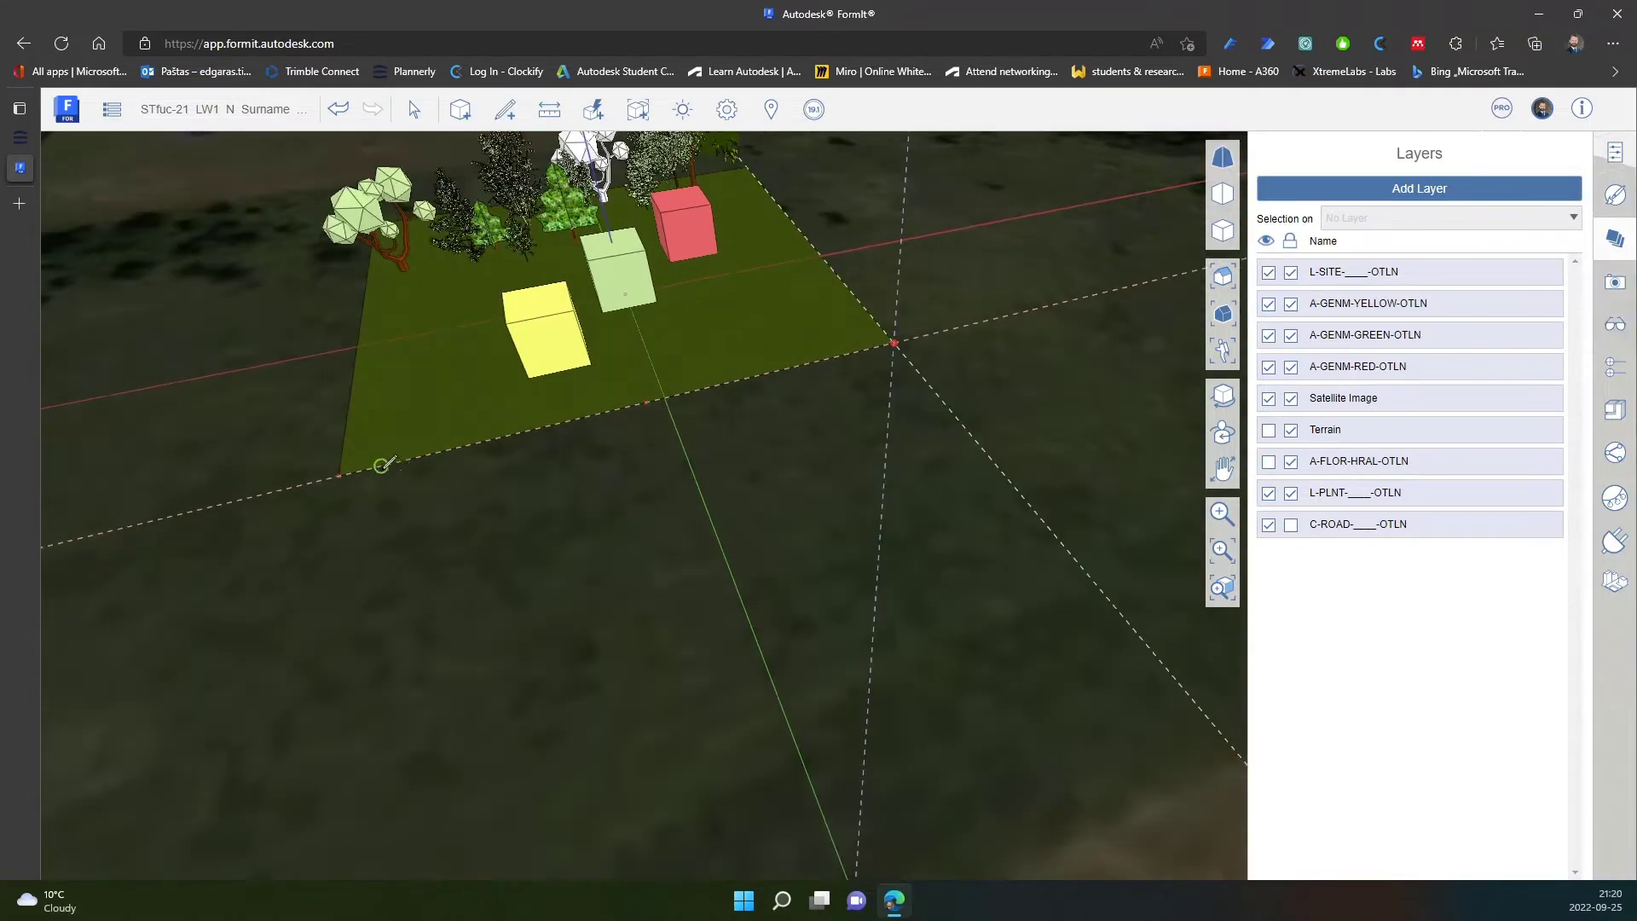
scroll(462, 445, "up", 1)
scroll(385, 469, "up", 1)
left_click(318, 479)
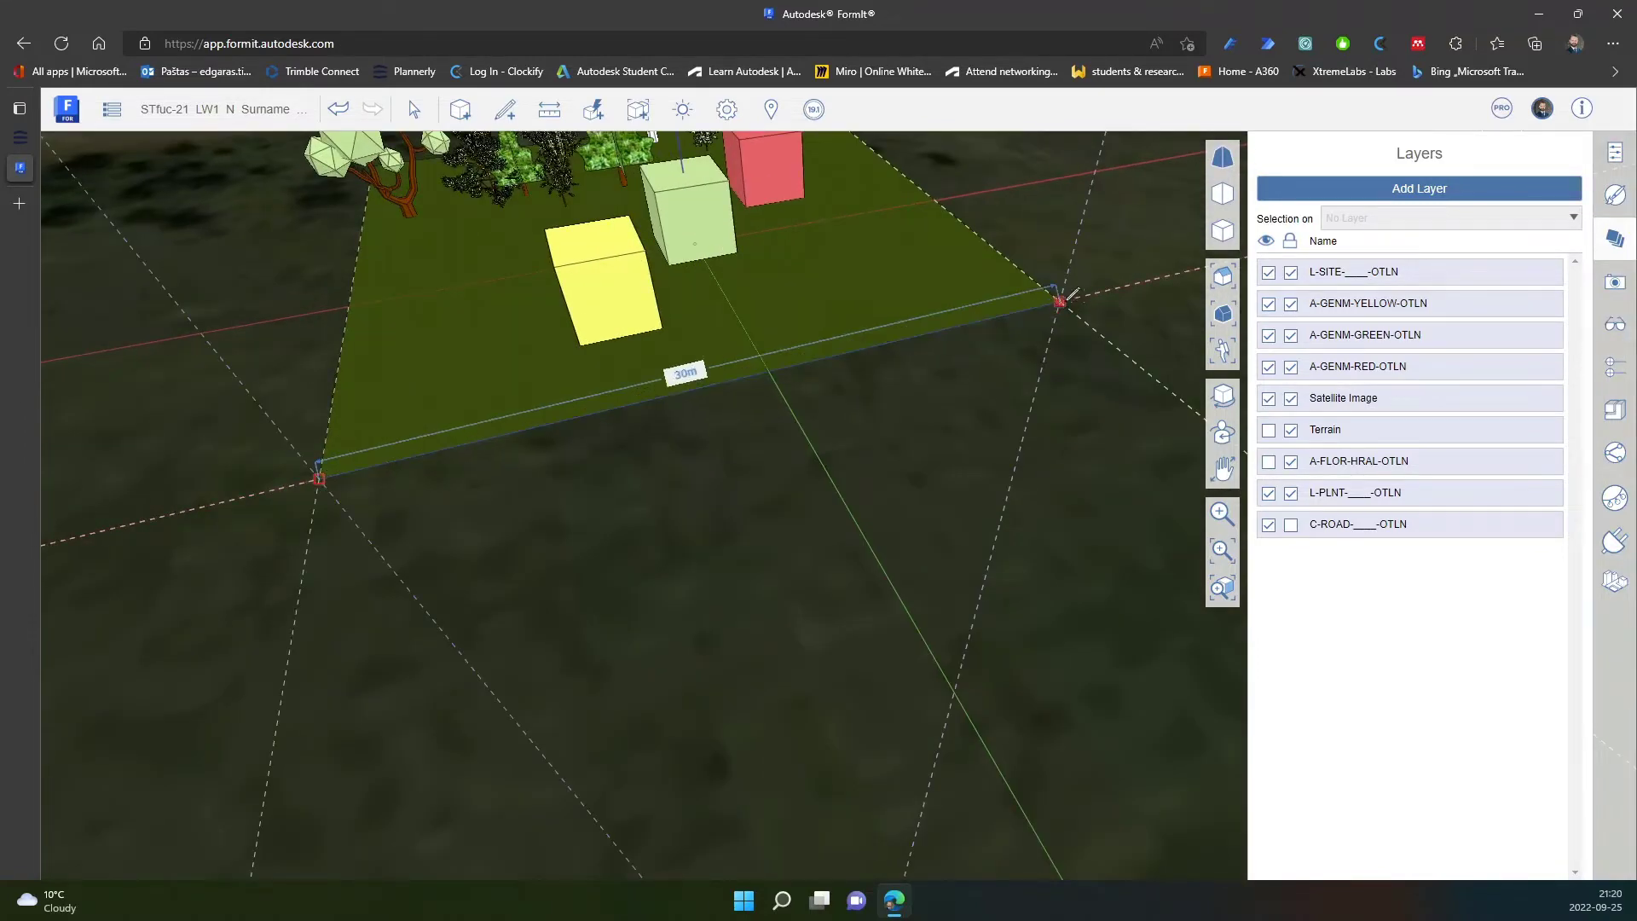
left_click(1061, 299)
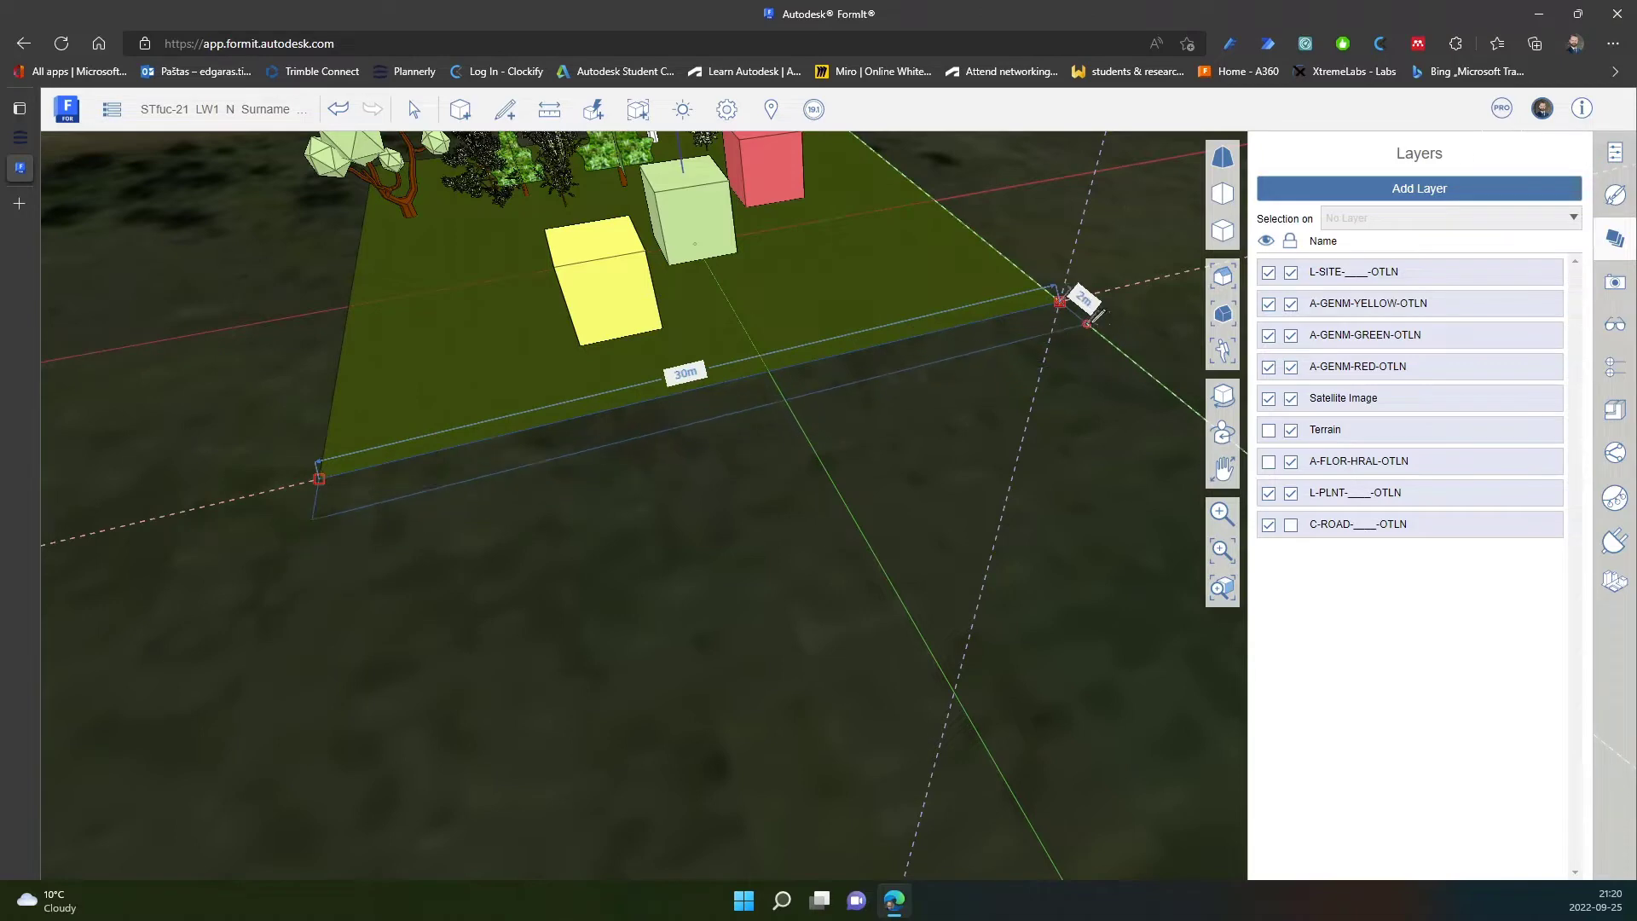
type("2.5")
key("Return")
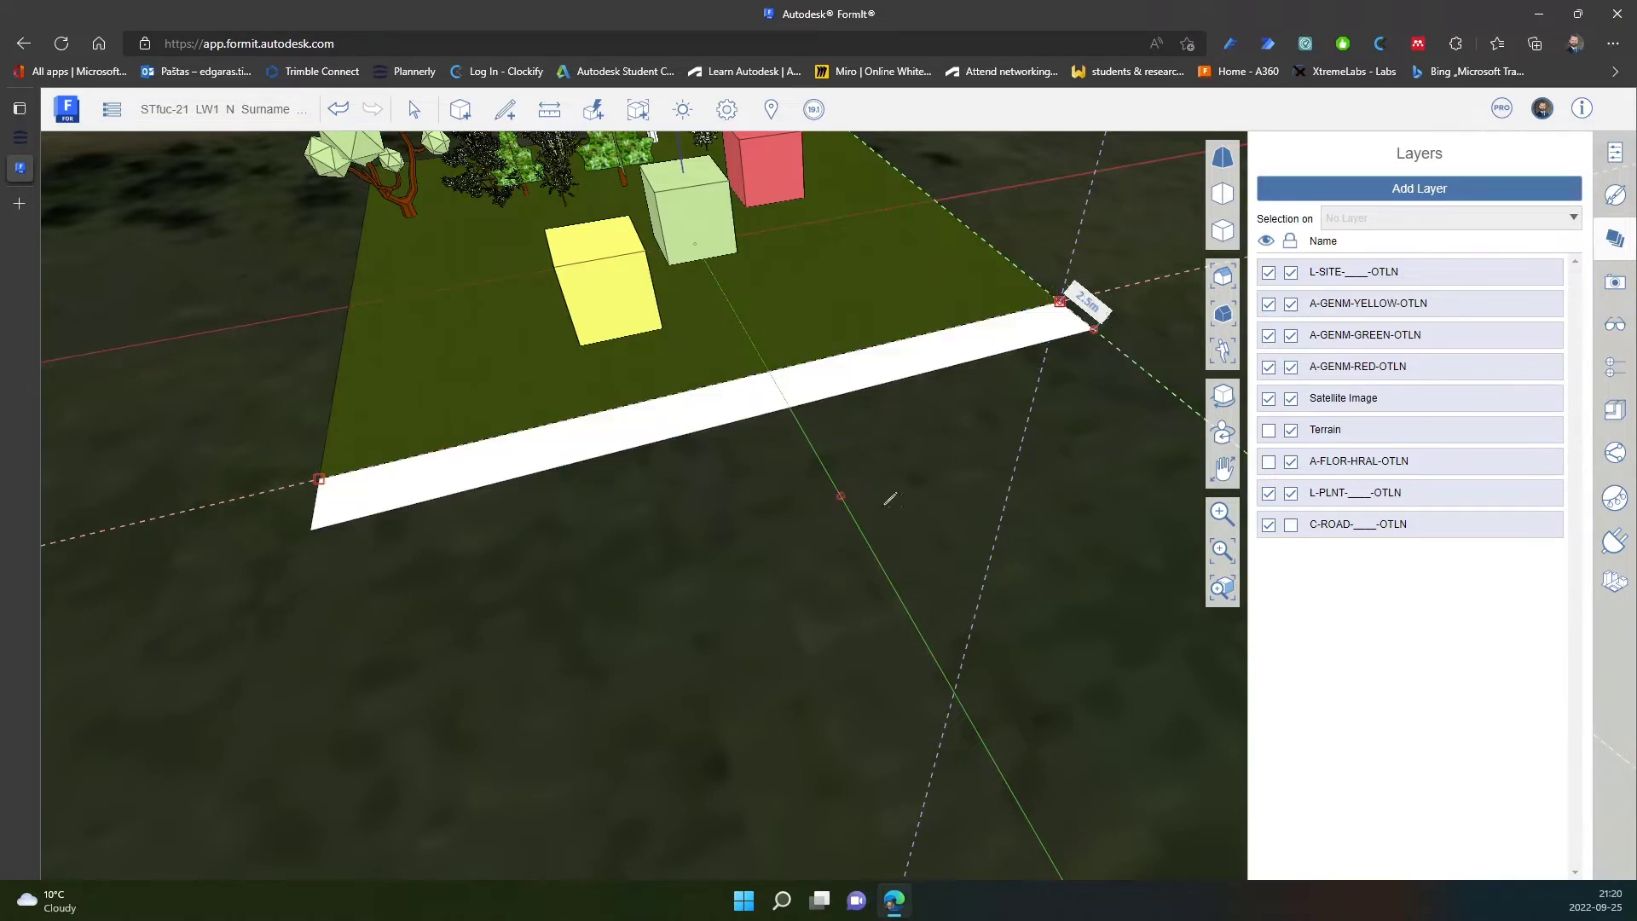
Finish the rectangle and select the new white strip to inspect it.
middle_click_drag(900, 502, 719, 401)
scroll(614, 431, "down", 2)
scroll(614, 431, "up", 2)
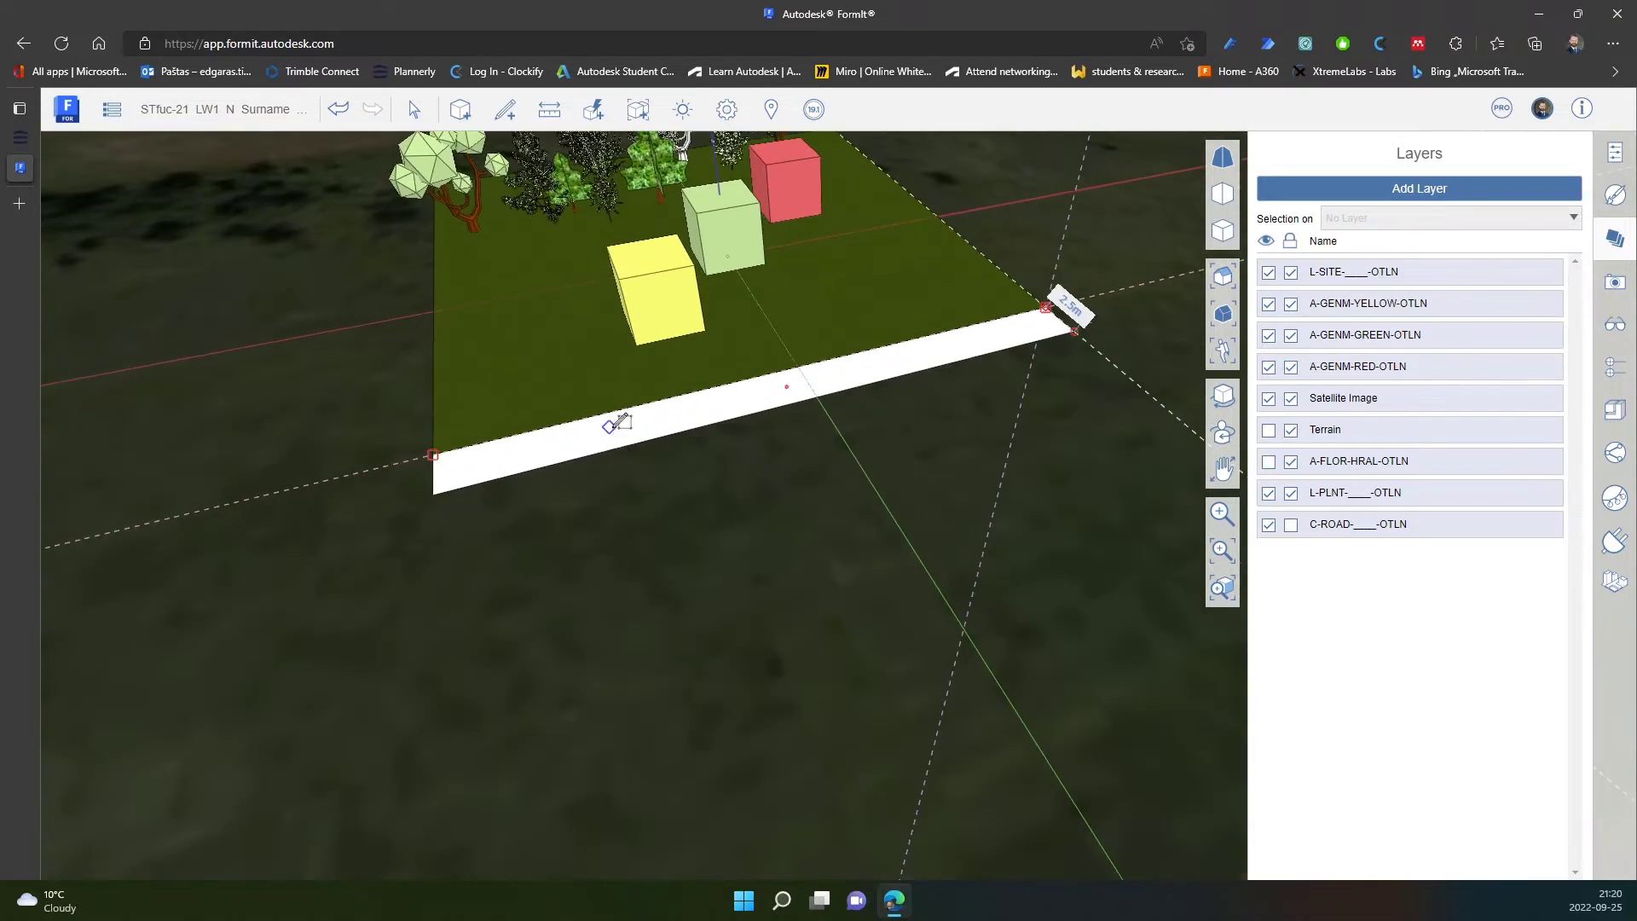
key("Escape")
mouse_move(607, 499)
middle_mouse_down()
mouse_move(750, 524)
mouse_move(555, 475)
middle_mouse_up()
scroll(592, 515, "up", 3)
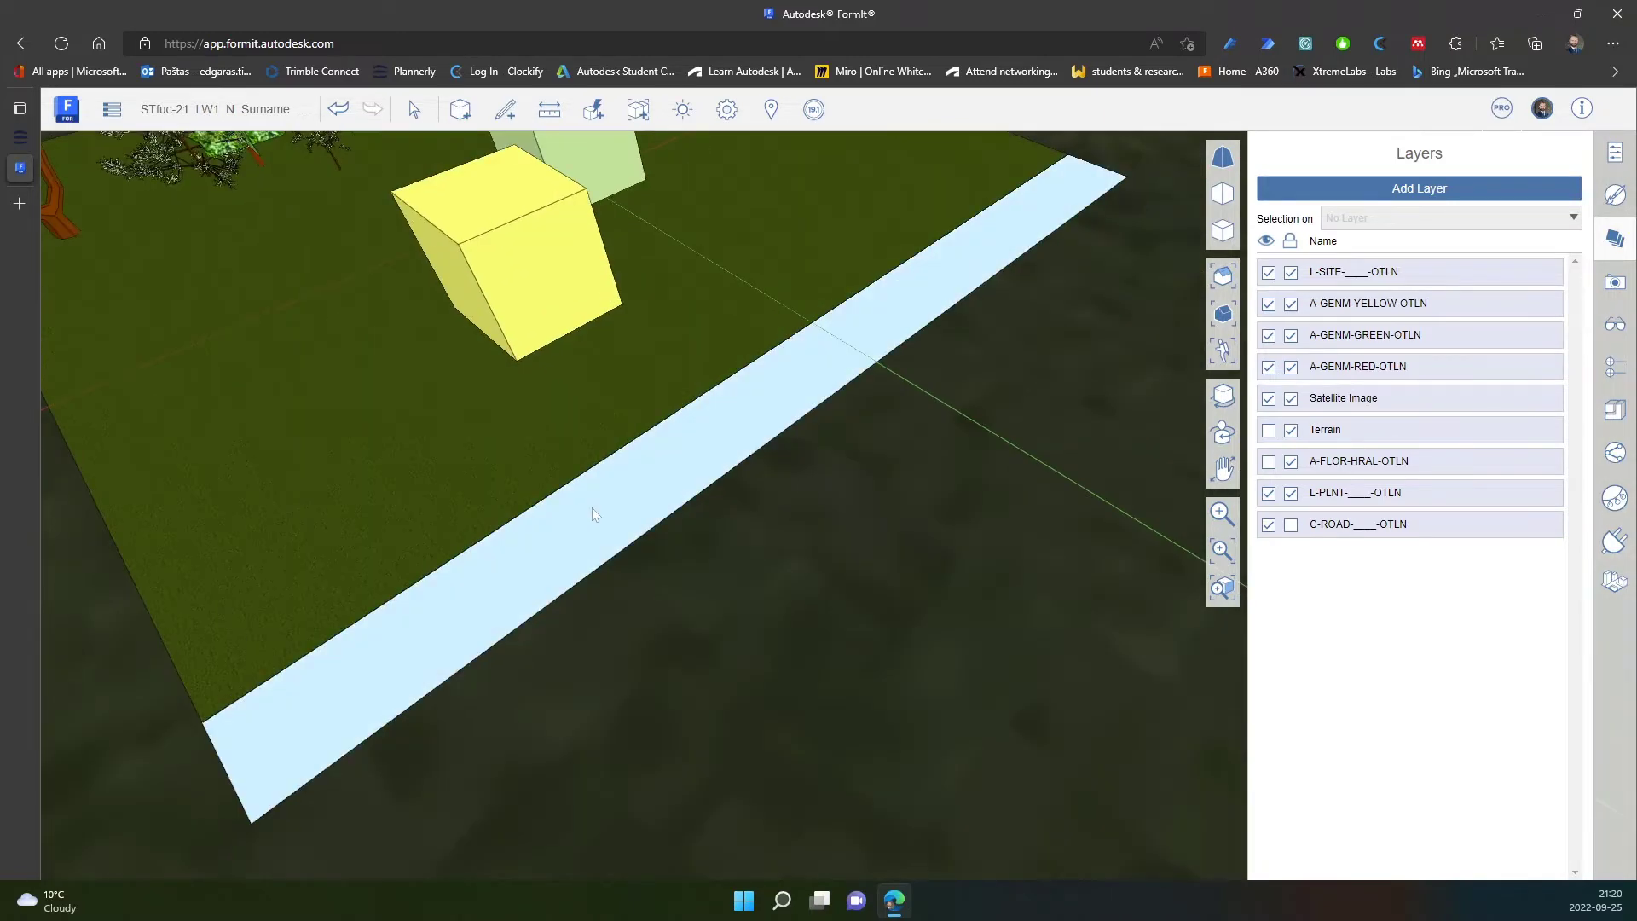
left_click(593, 514)
right_click(623, 480)
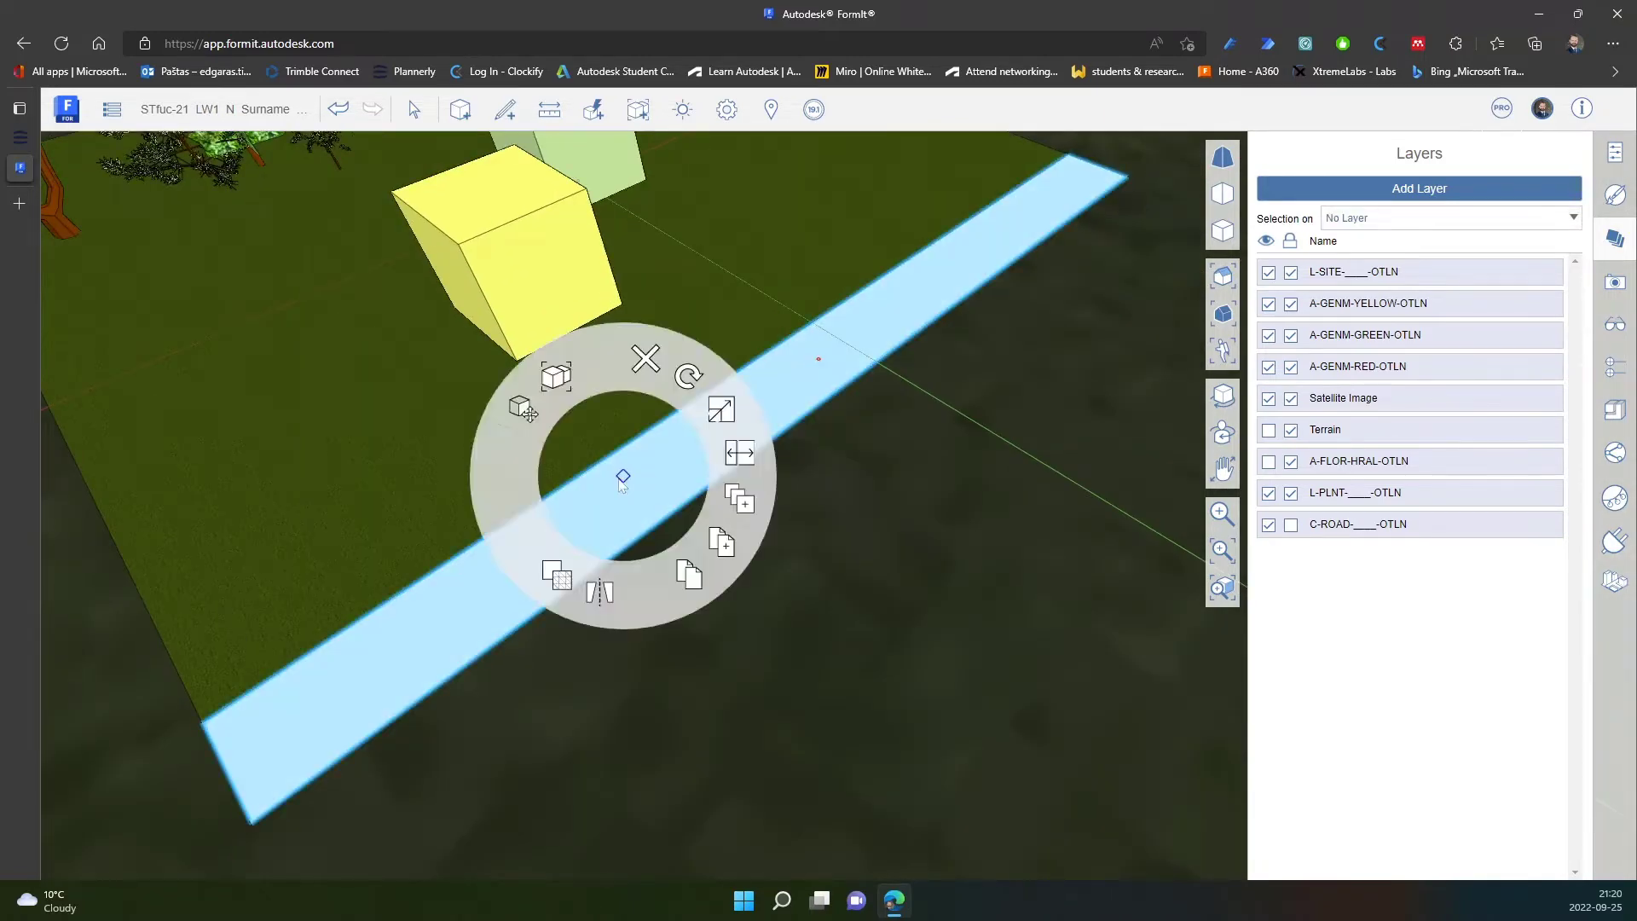
left_click(858, 657)
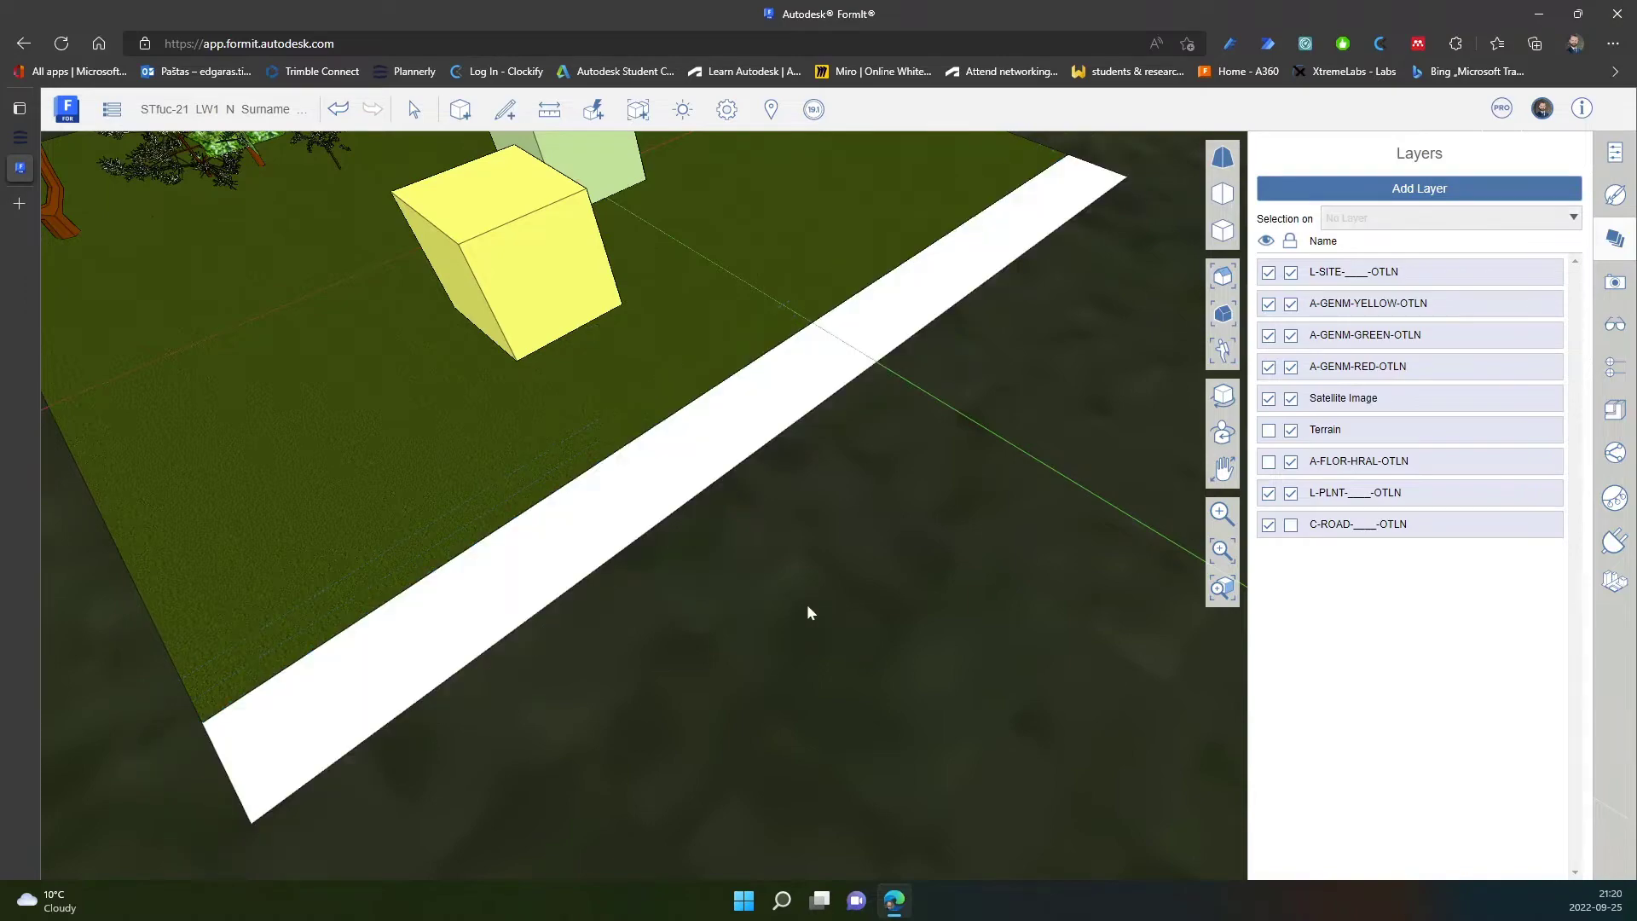
scroll(795, 590, "down", 3)
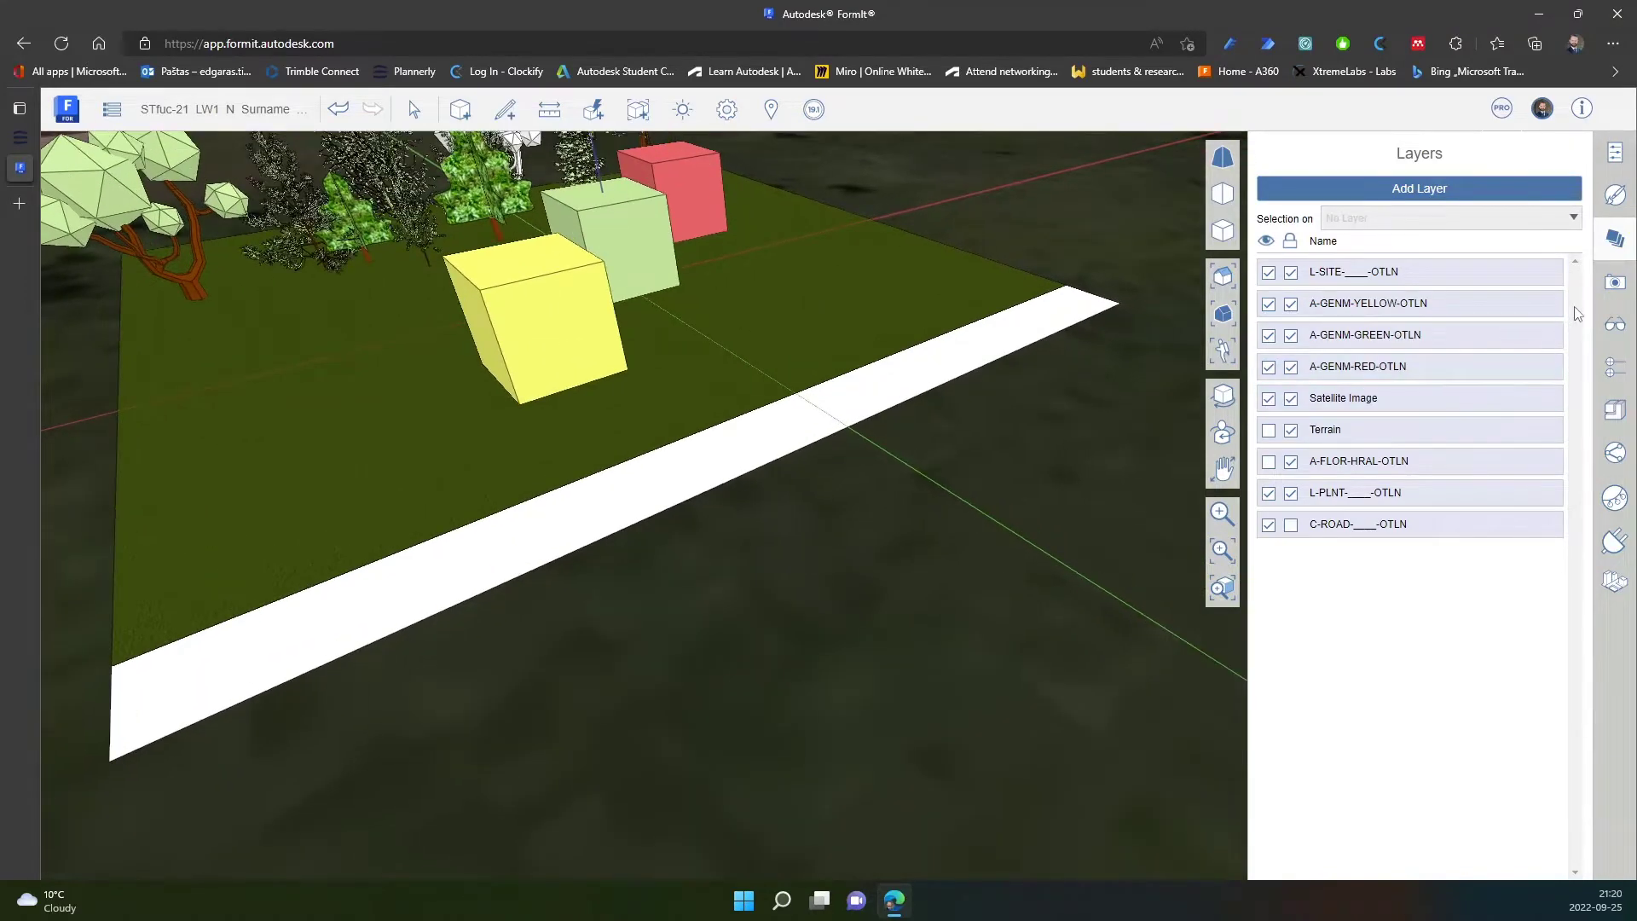
Import Pavers - Interlocking - Colorized from the Autodesk library's Pavers category.
left_click(1616, 199)
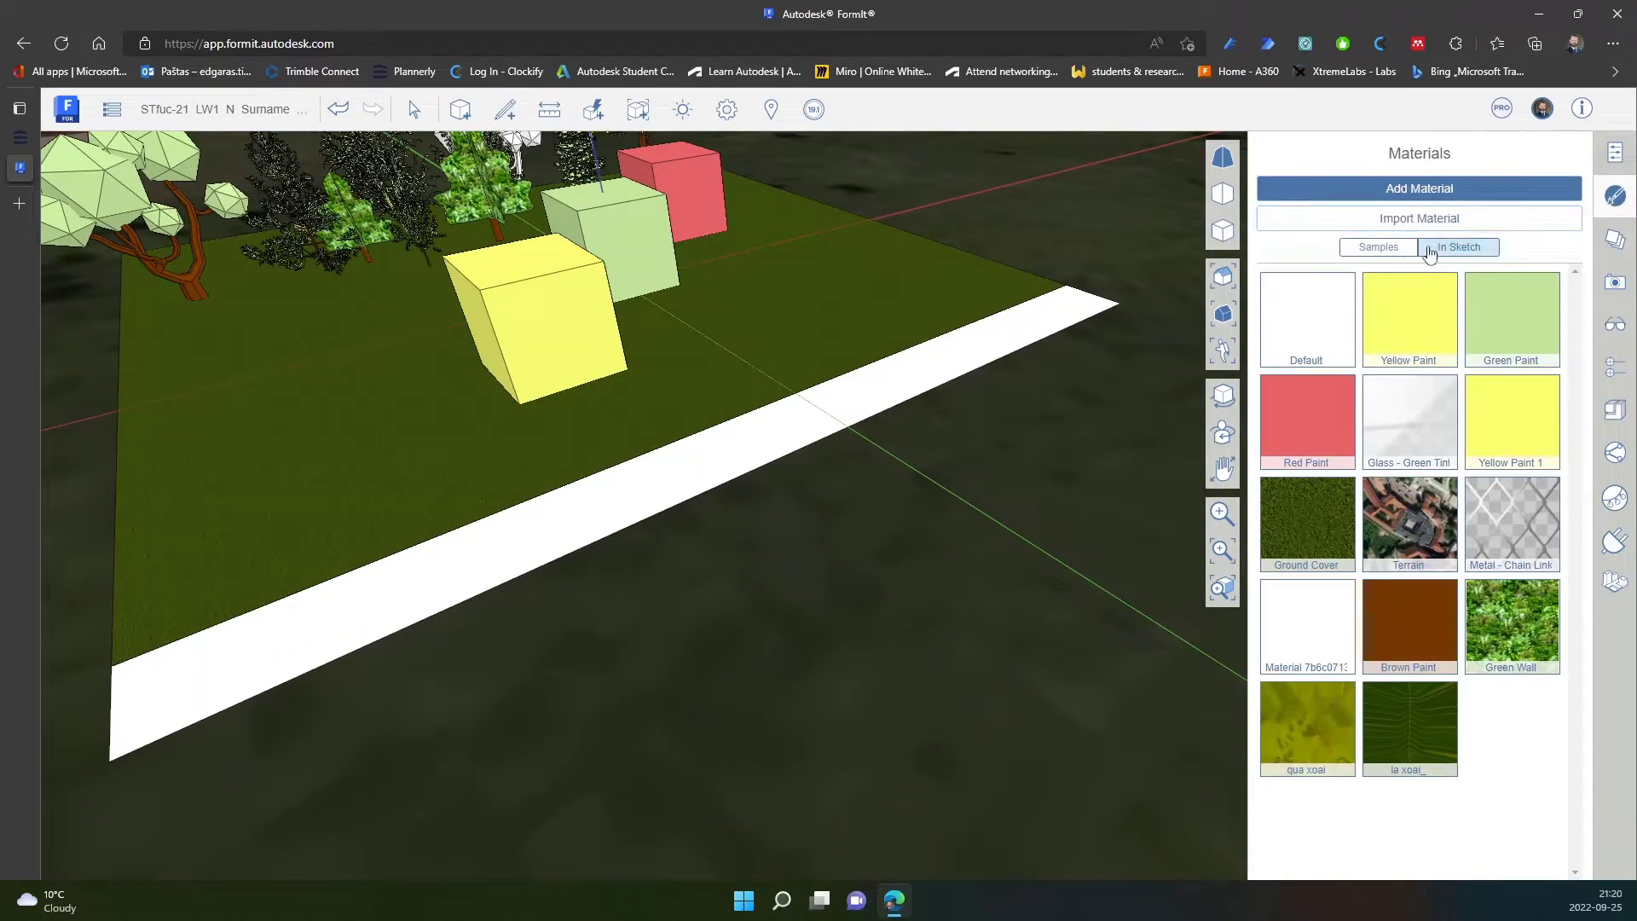
left_click(1386, 219)
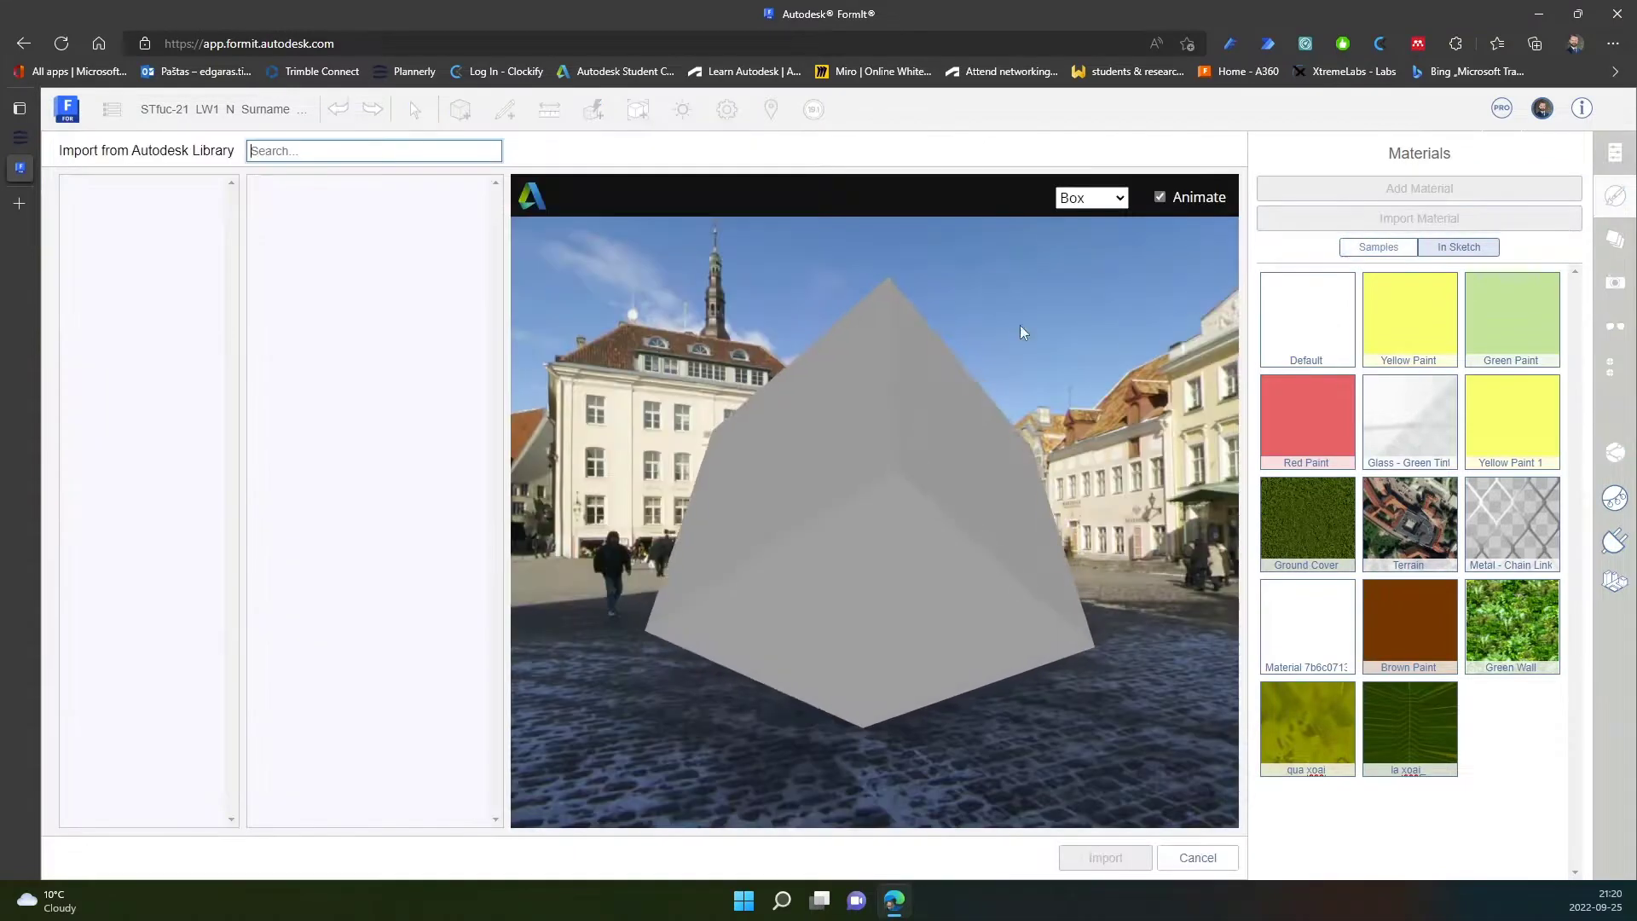
left_click(123, 315)
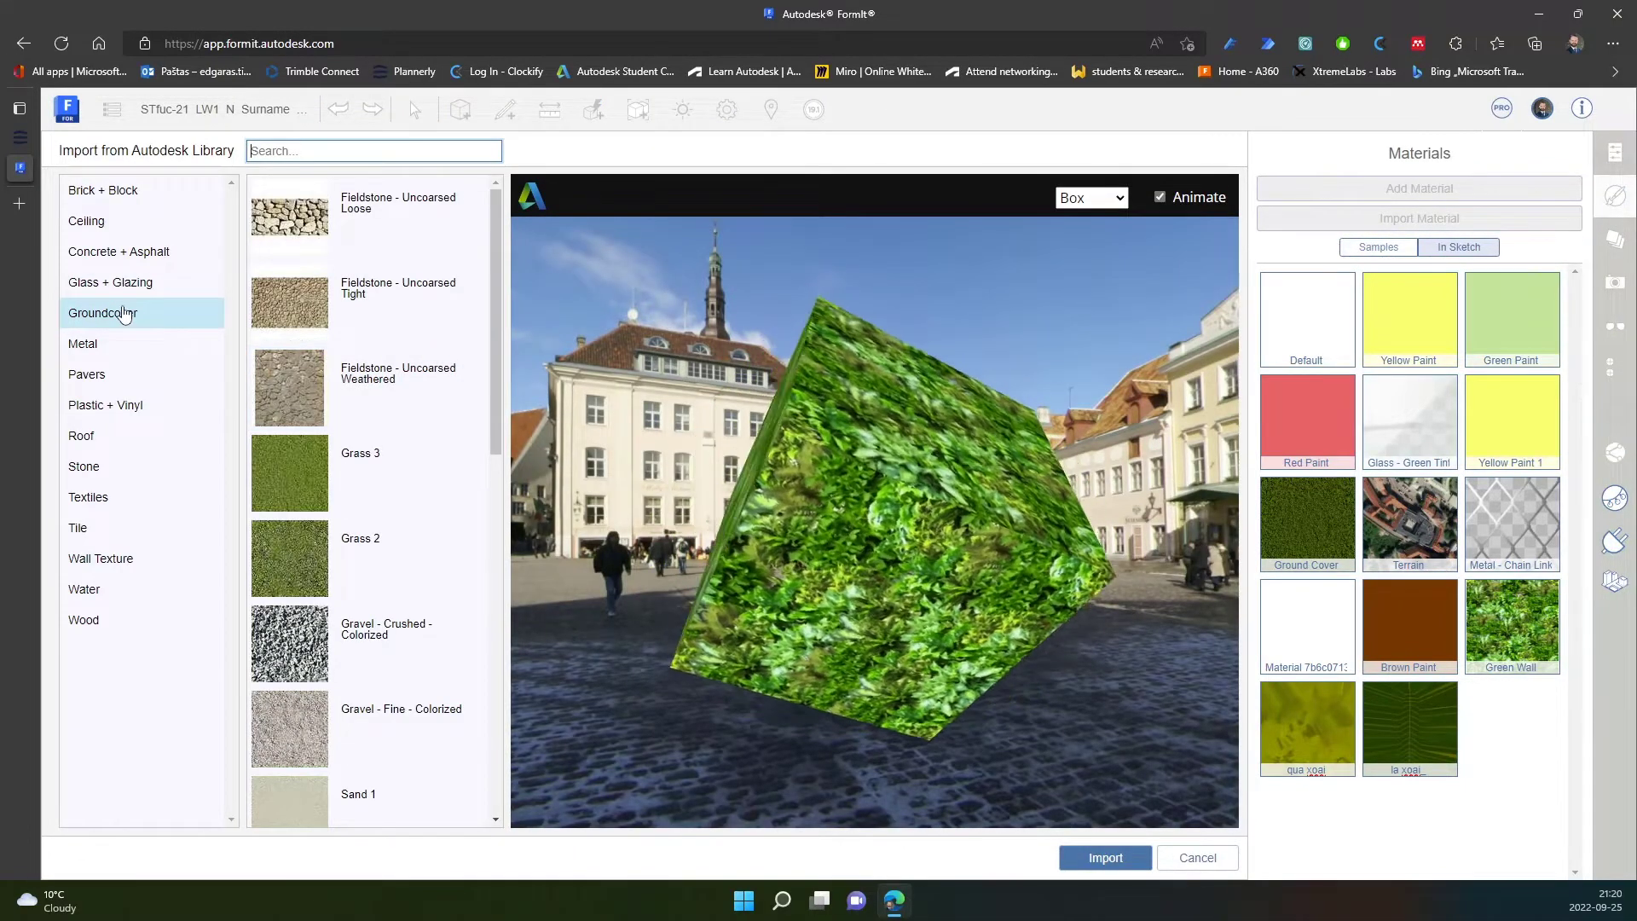
left_click(124, 314)
scroll(394, 476, "down", 5)
scroll(394, 474, "down", 1)
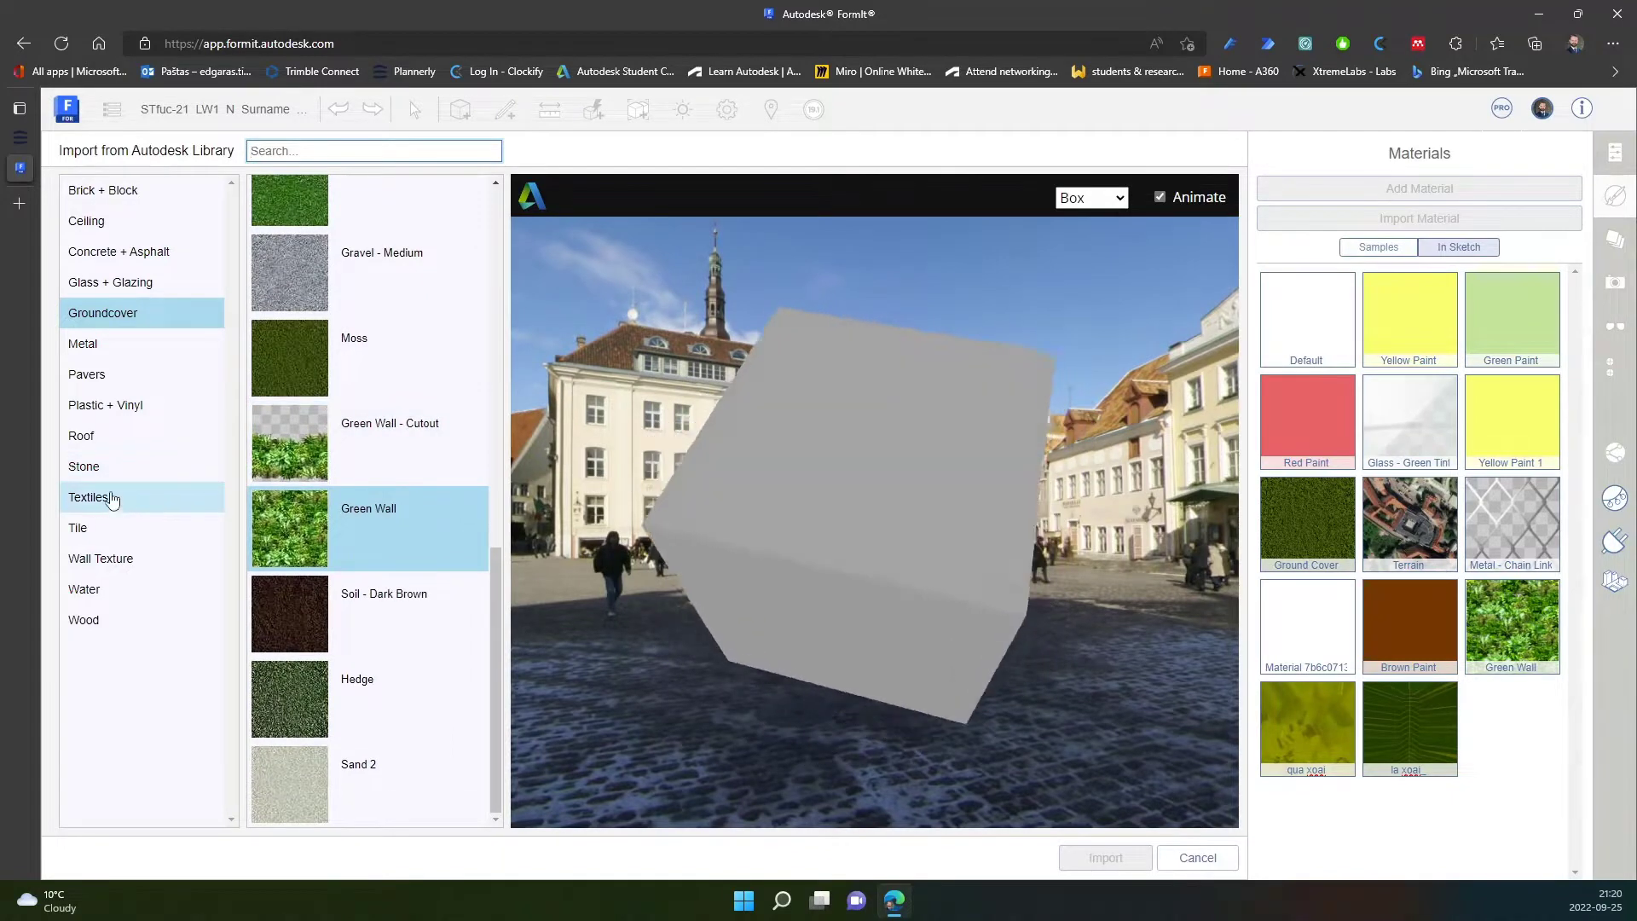
left_click(153, 374)
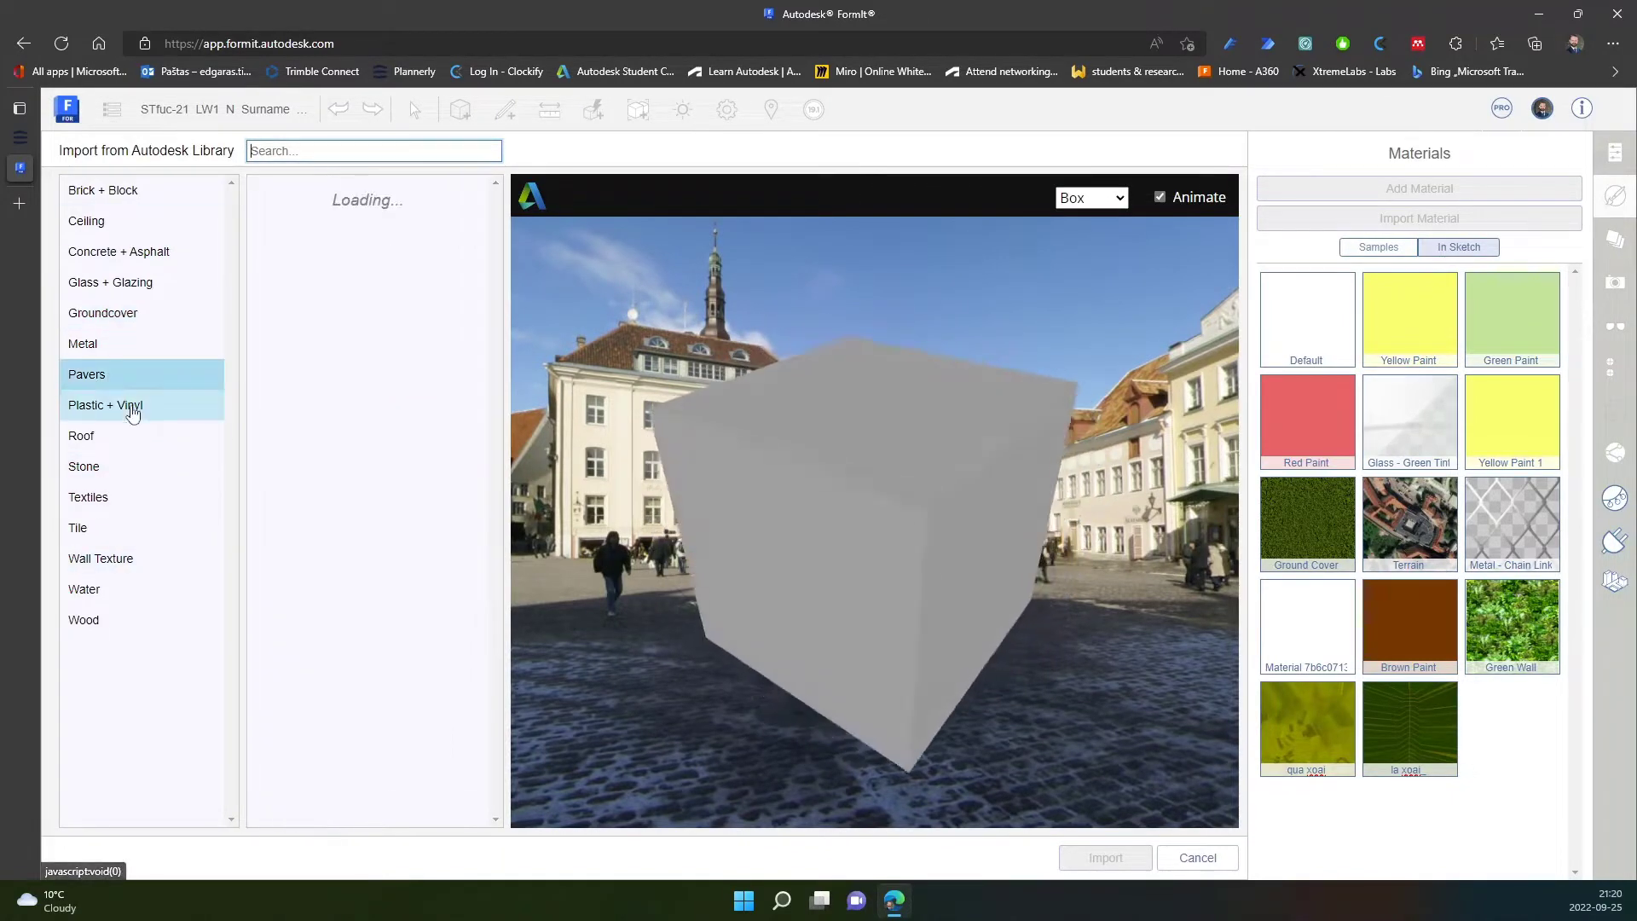
left_click(381, 477)
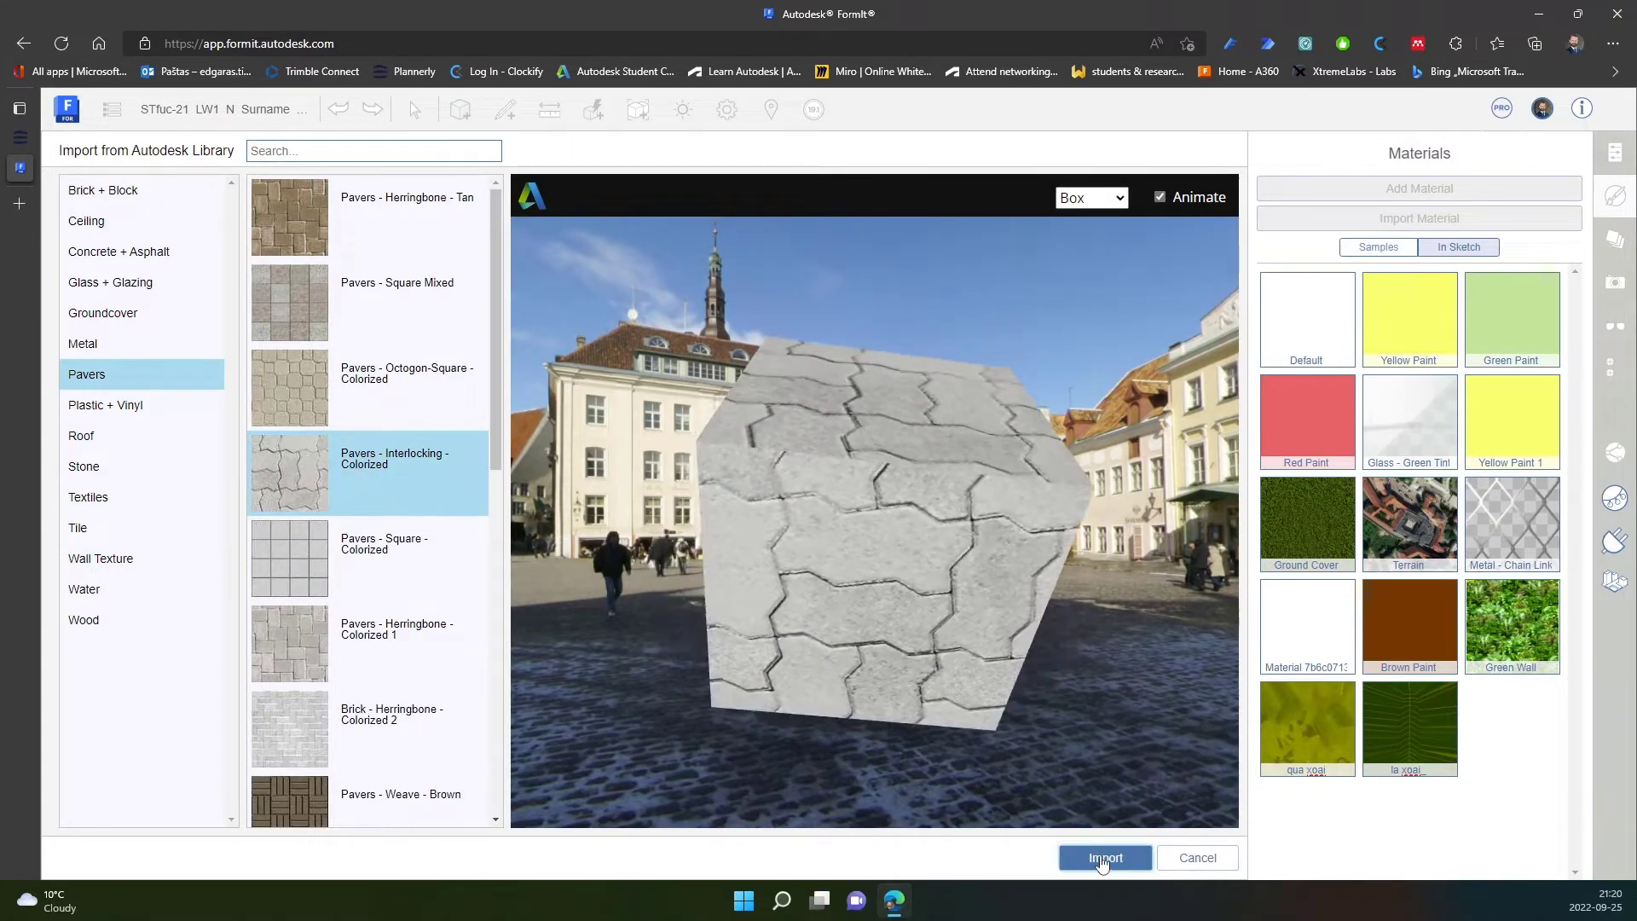
left_click(1104, 858)
mouse_move(1511, 729)
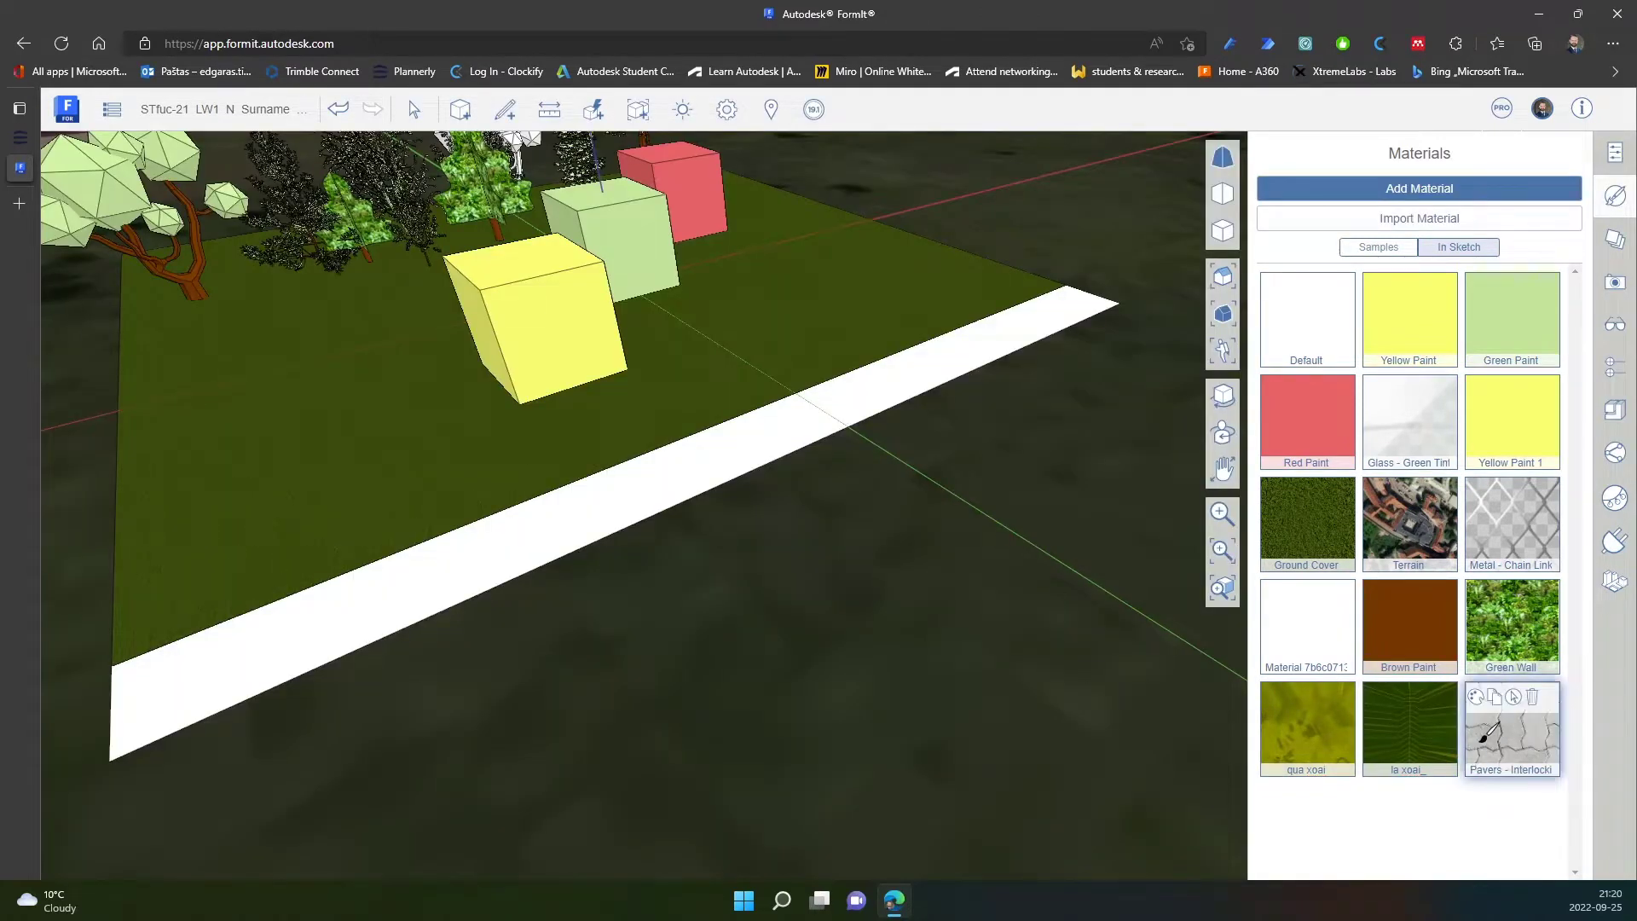
Paint the sidewalk strip with Pavers - Interlocking and orbit to review it.
left_click(1490, 733)
left_click(758, 450)
scroll(620, 499, "up", 3)
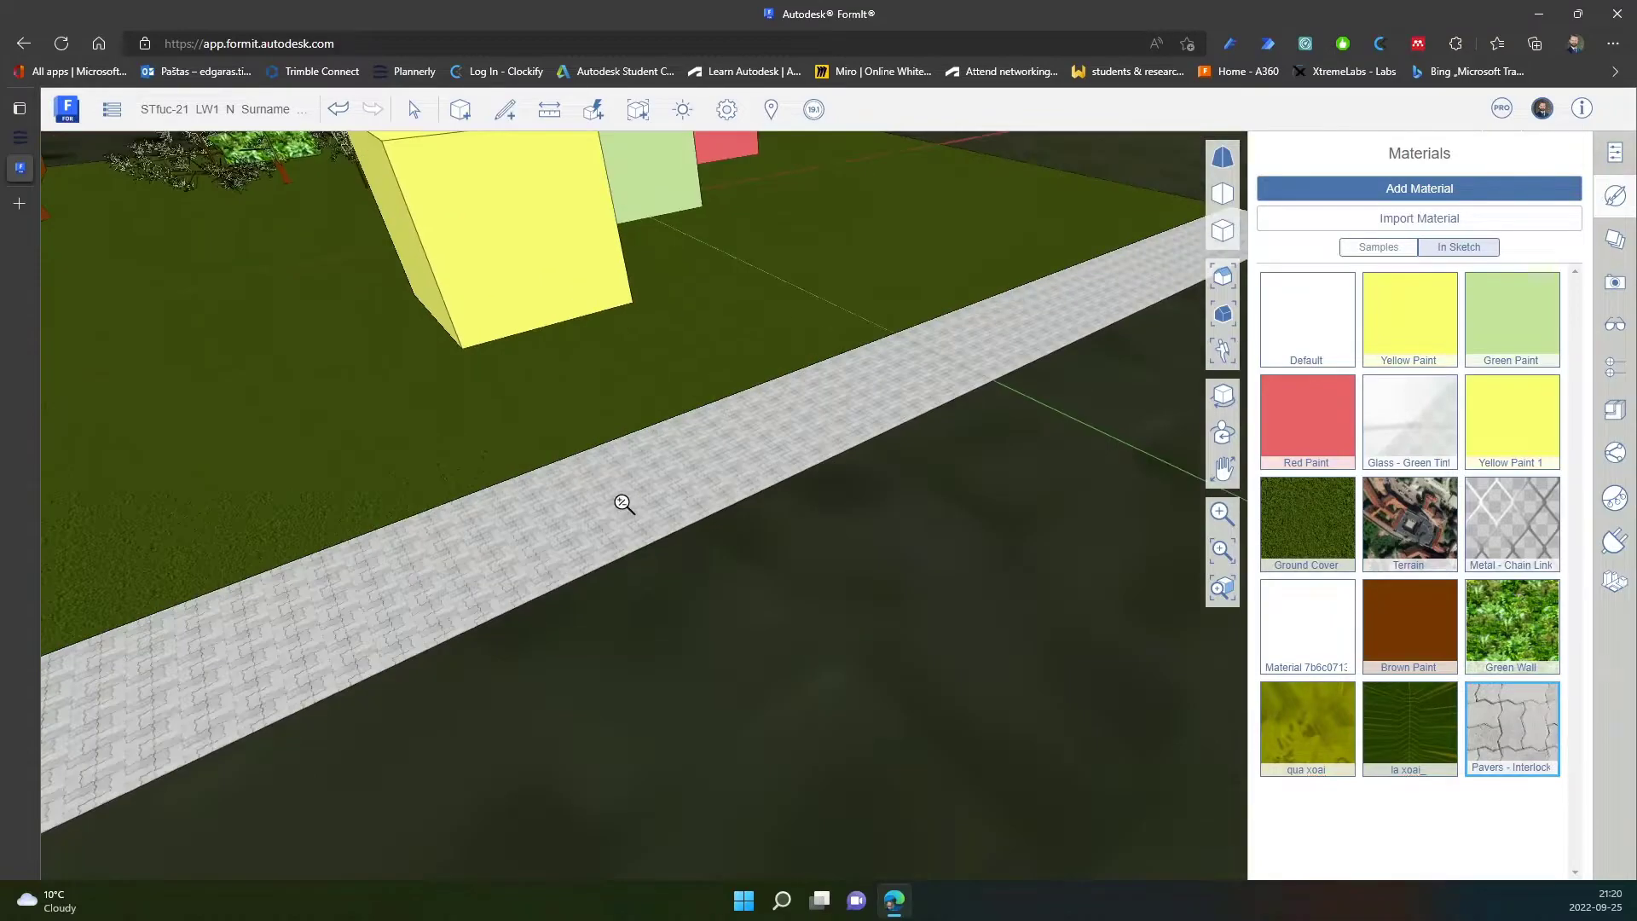
scroll(620, 500, "up", 2)
scroll(627, 530, "down", 2)
scroll(639, 563, "down", 3)
scroll(645, 472, "down", 3)
mouse_move(644, 471)
middle_mouse_down()
mouse_move(750, 581)
mouse_move(874, 538)
mouse_move(510, 653)
mouse_move(742, 593)
mouse_move(775, 611)
mouse_move(644, 561)
mouse_move(654, 610)
mouse_move(775, 643)
mouse_move(827, 637)
mouse_move(542, 725)
mouse_move(575, 725)
middle_mouse_up()
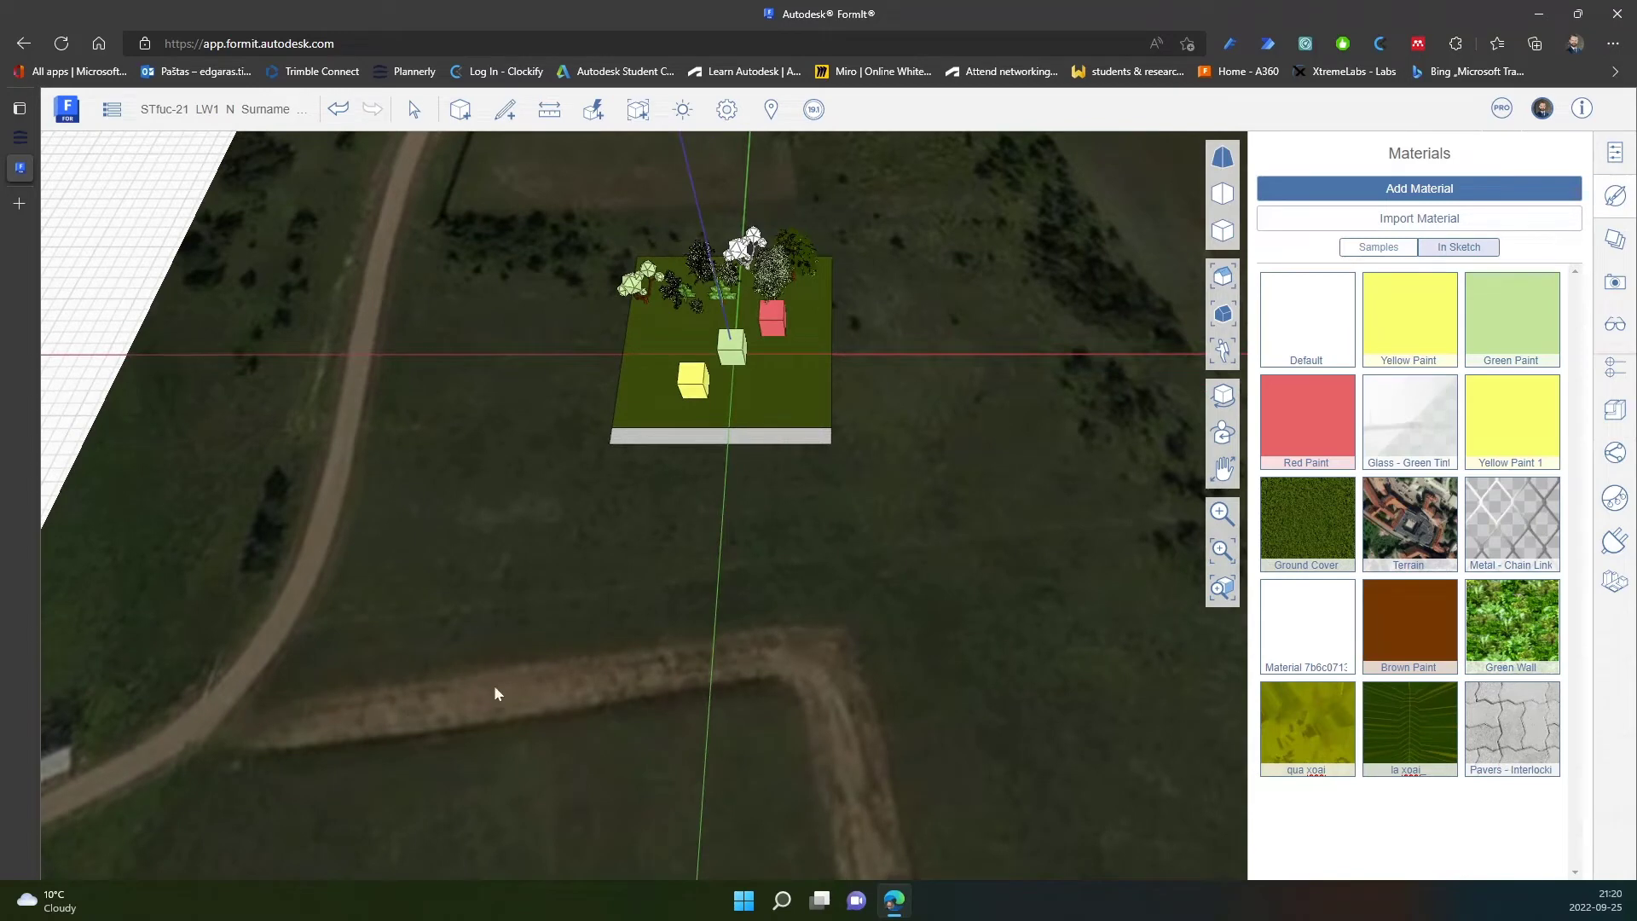
scroll(767, 537, "up", 3)
mouse_move(793, 567)
middle_mouse_down()
mouse_move(840, 560)
mouse_move(633, 574)
middle_mouse_up()
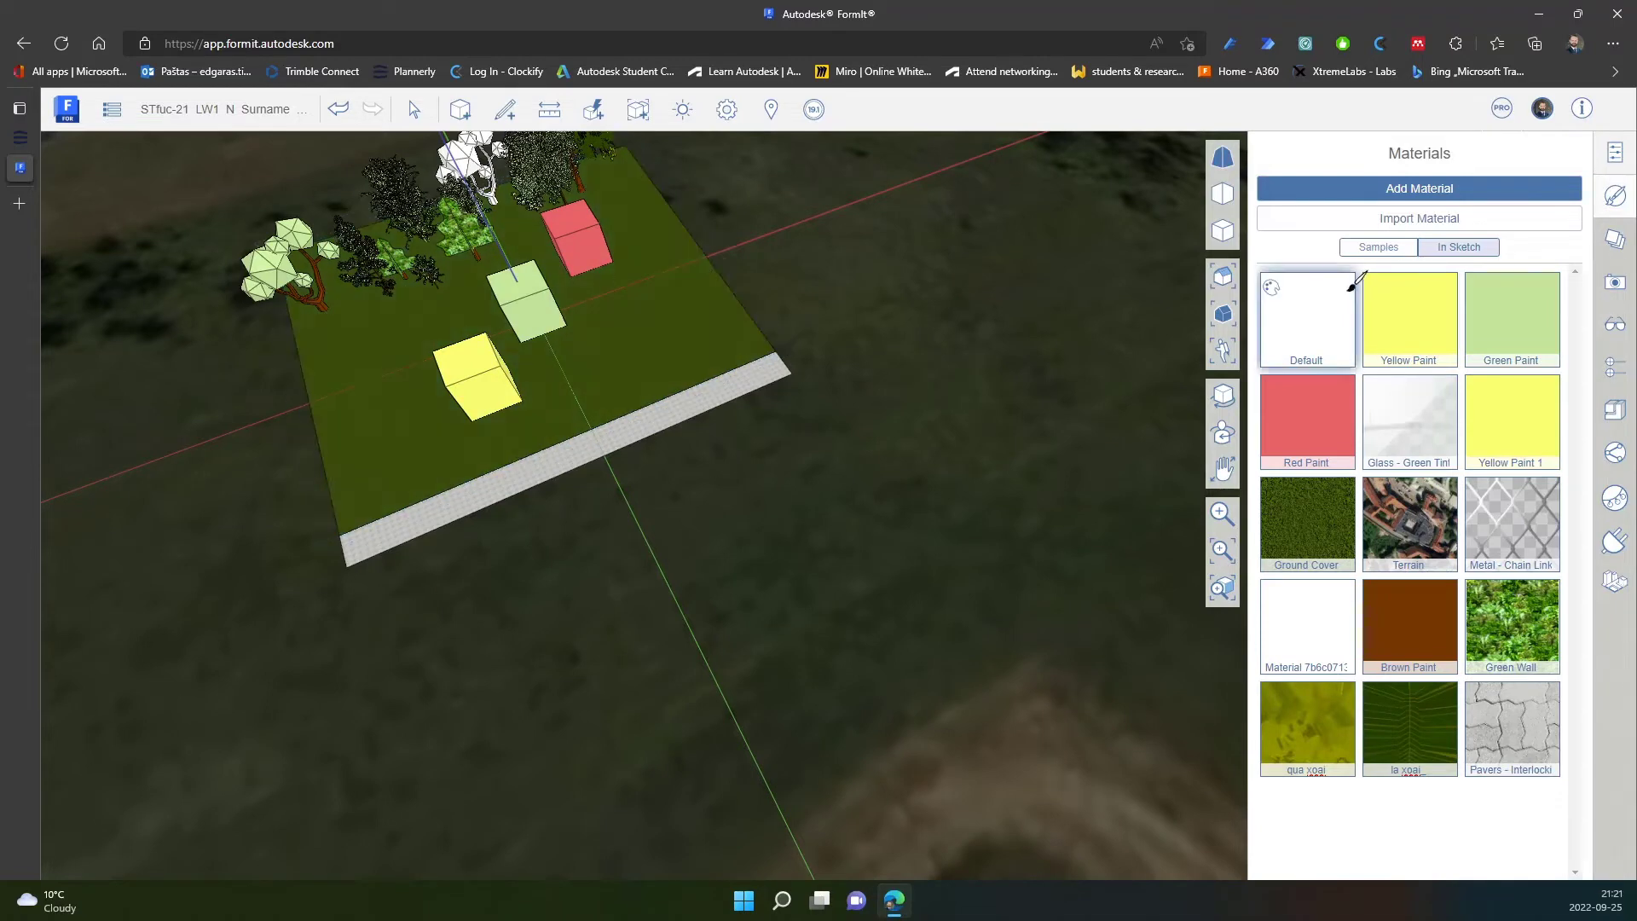
Draw a rectangular road face along the sidewalk's outer edge.
left_click(526, 308)
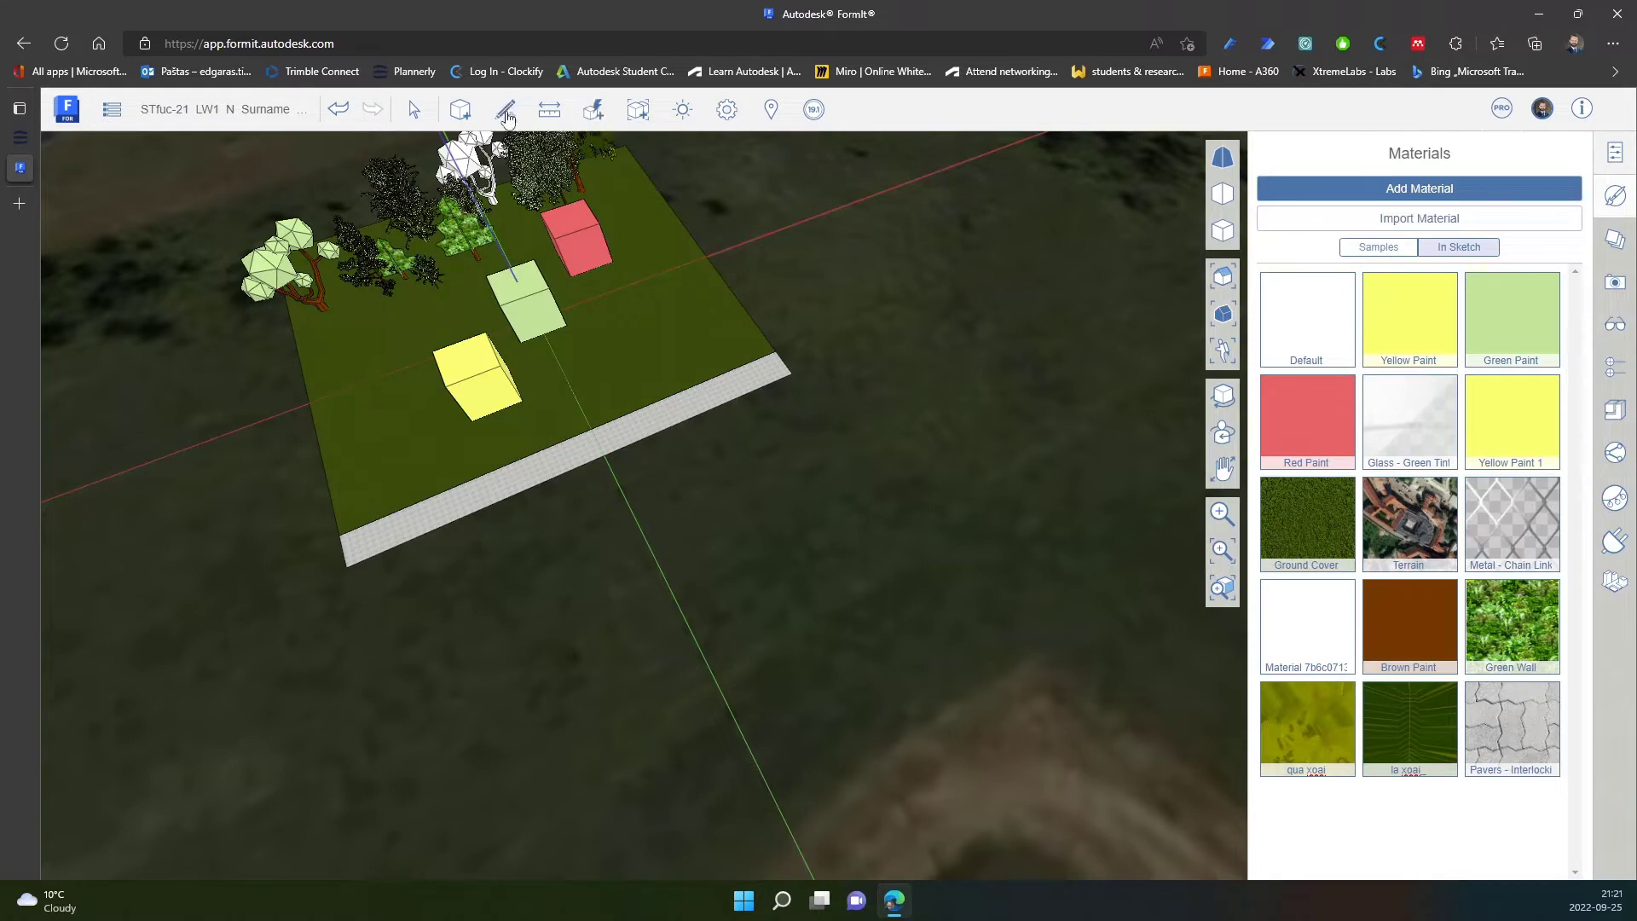
left_click(508, 117)
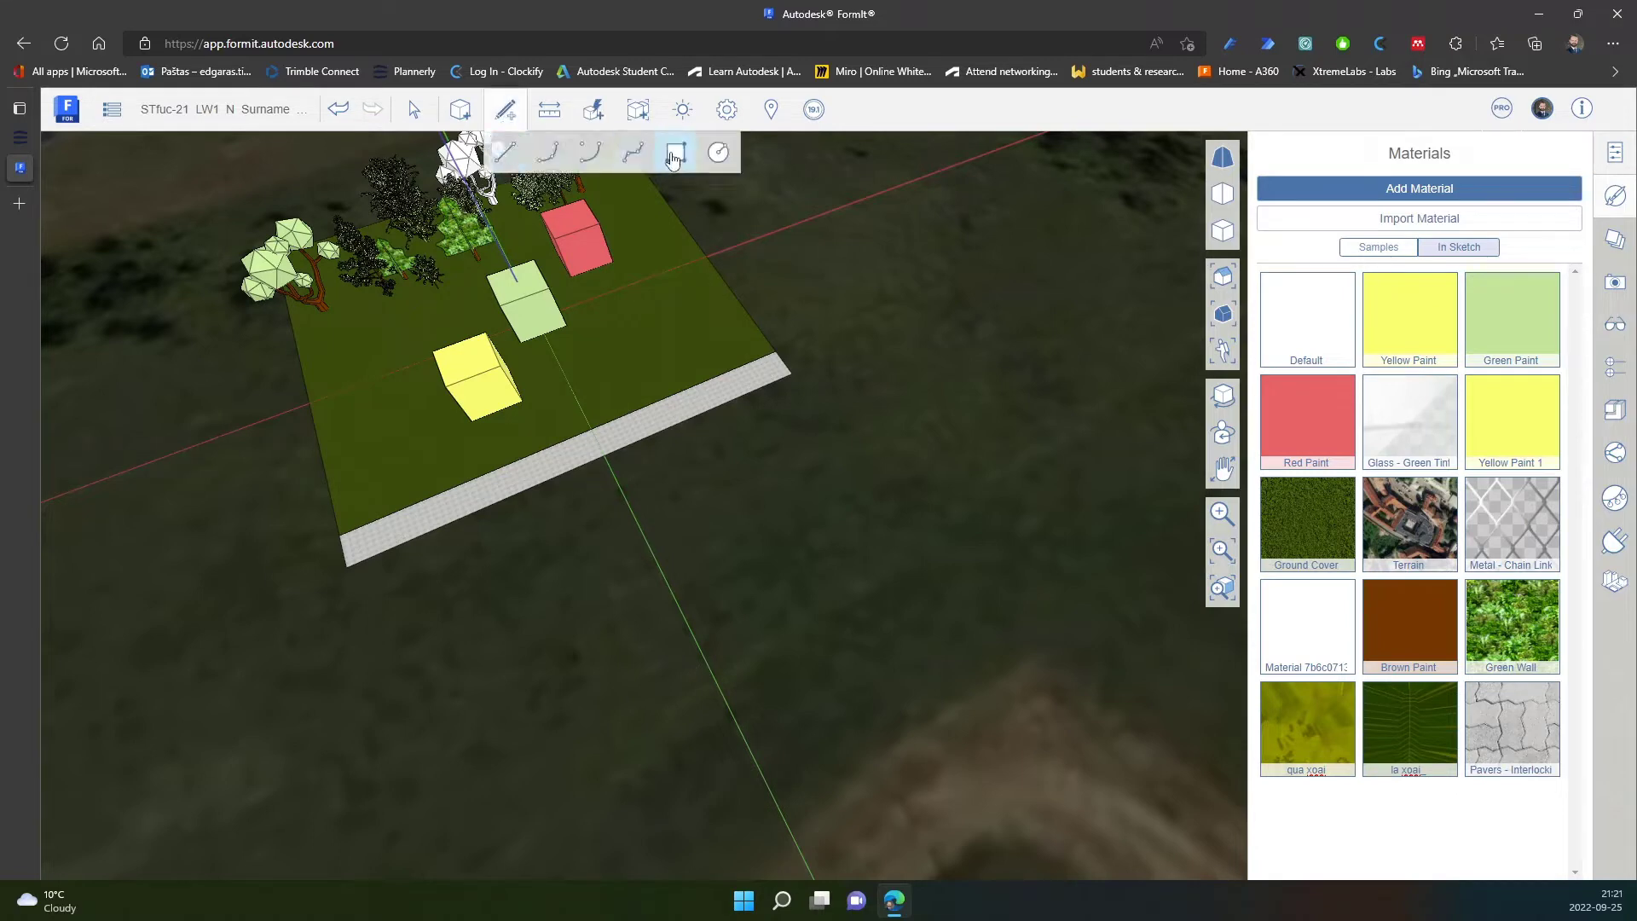
left_click(676, 156)
scroll(538, 545, "up", 1)
scroll(329, 611, "up", 2)
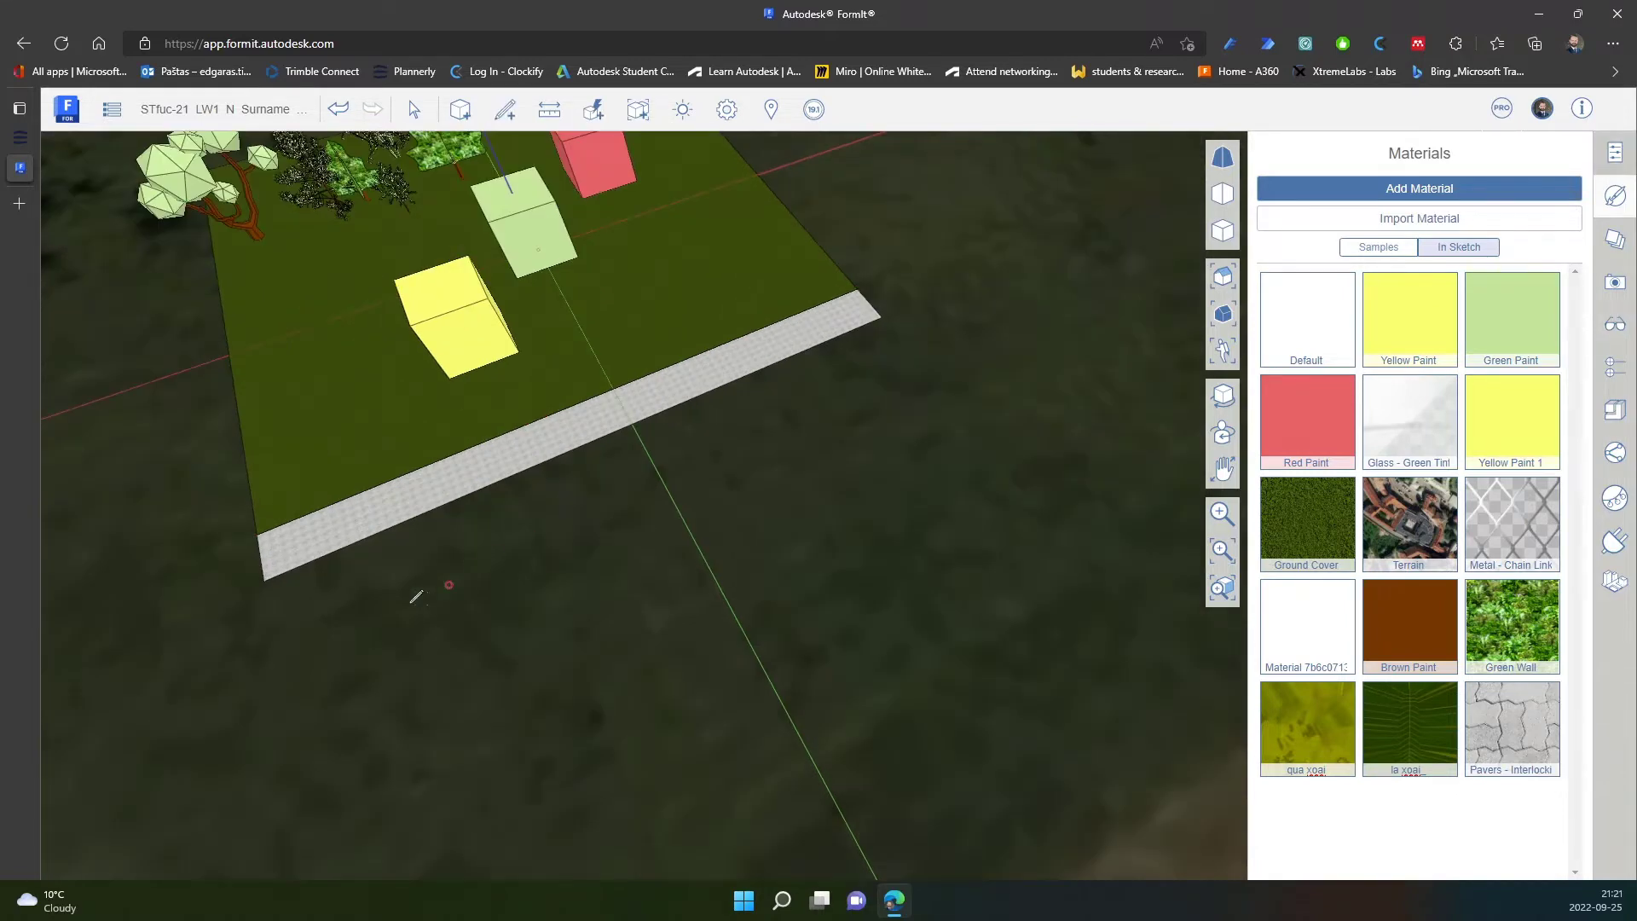
left_click(265, 578)
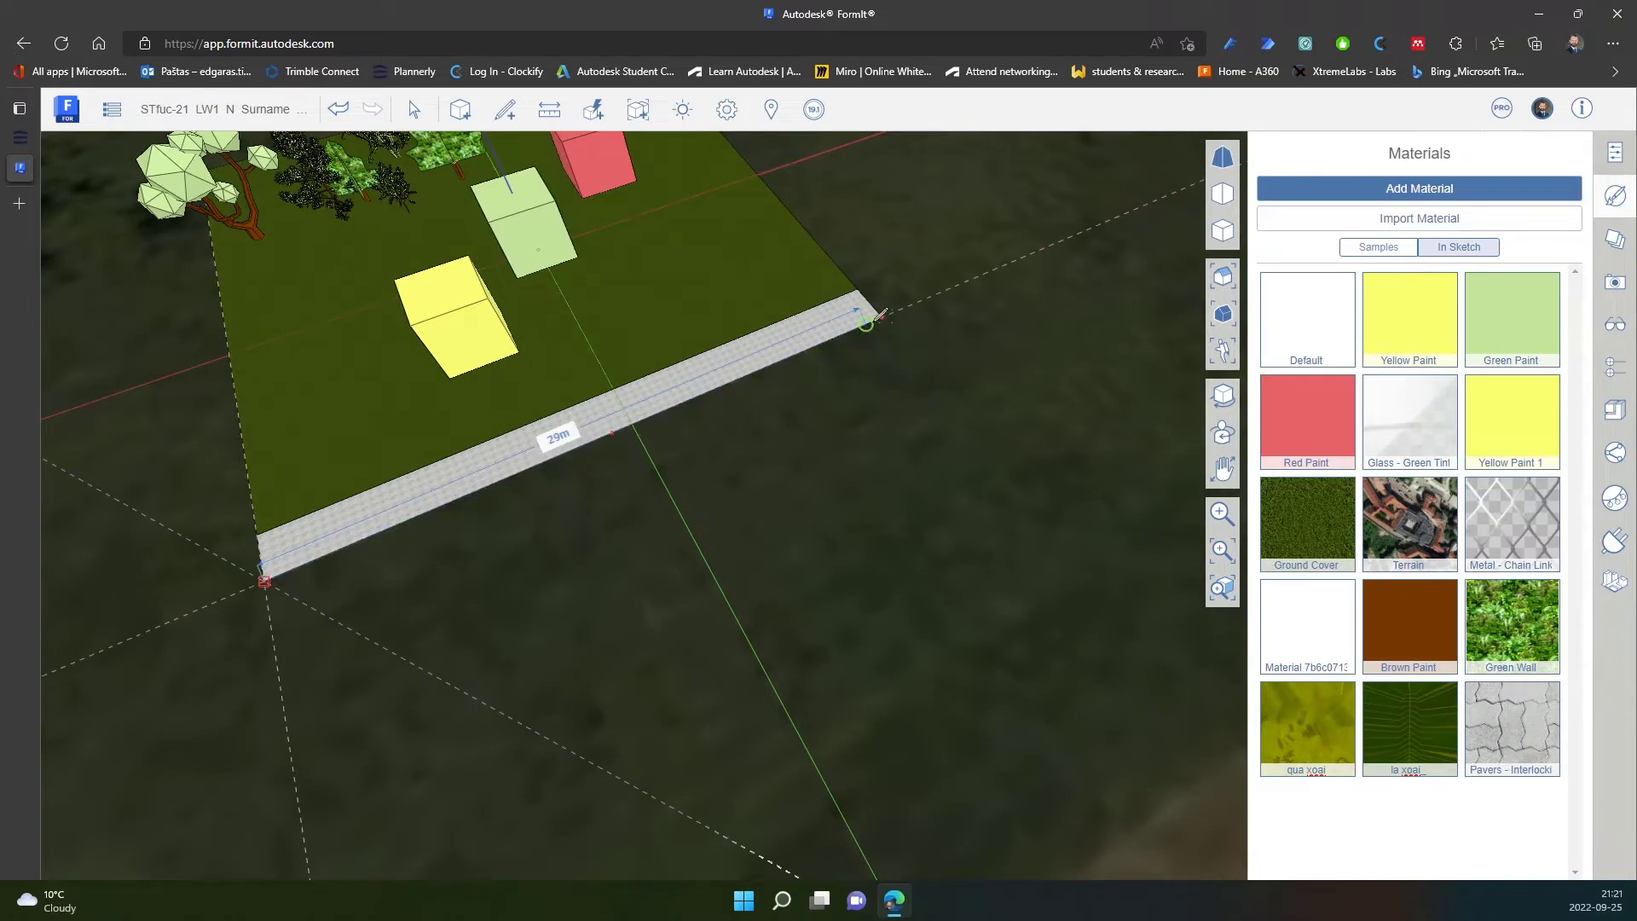
left_click(880, 312)
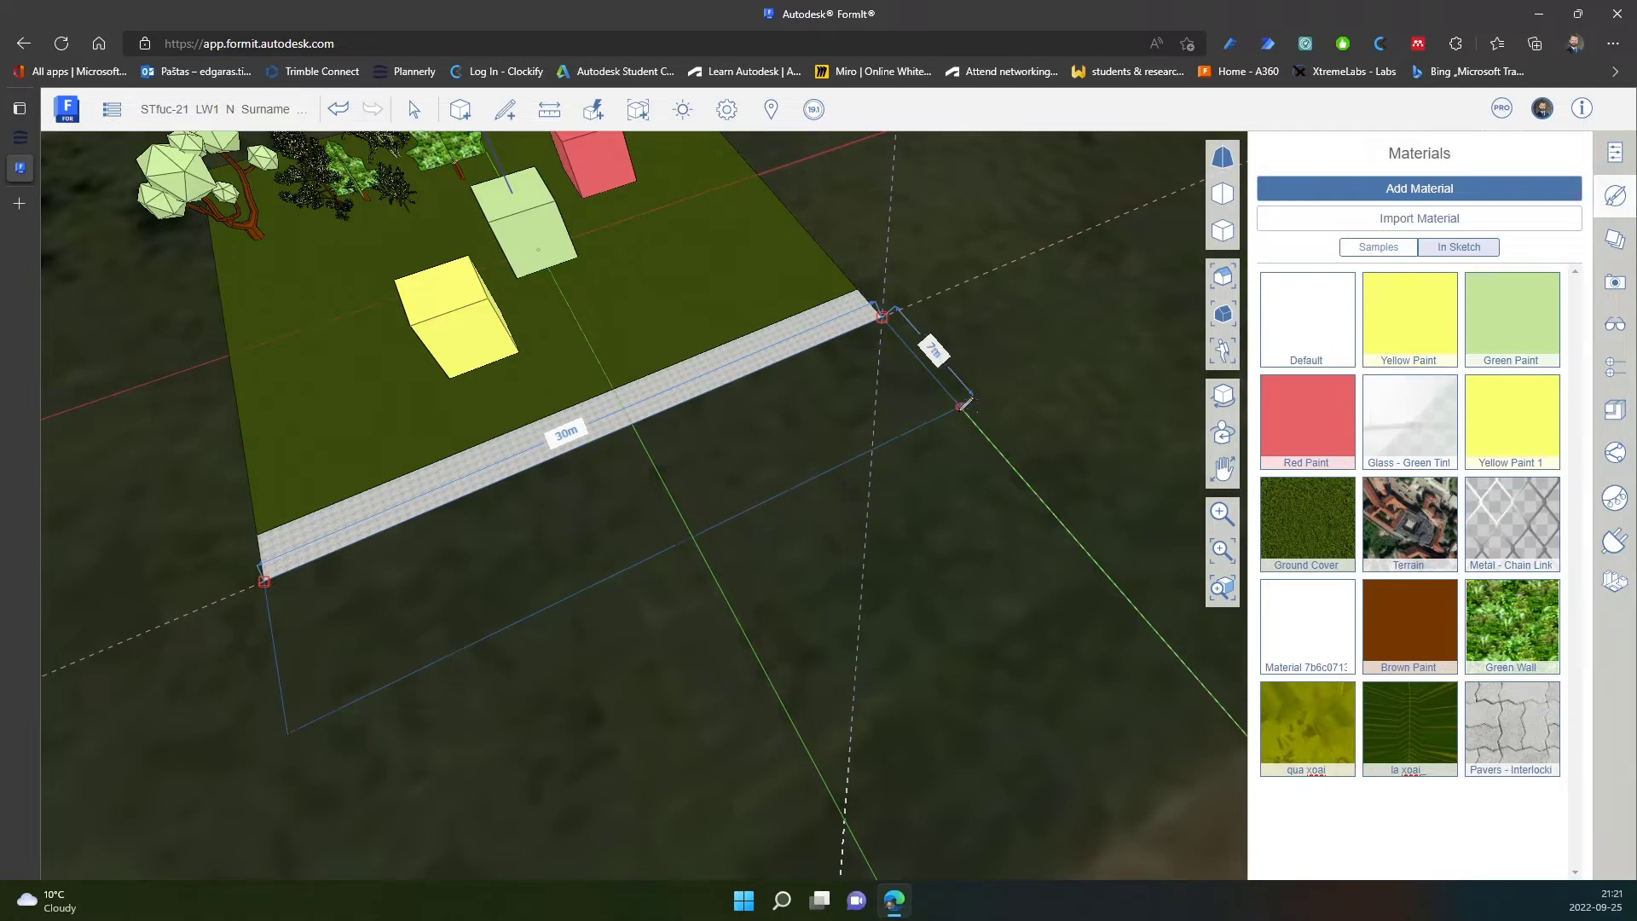
left_click(962, 405)
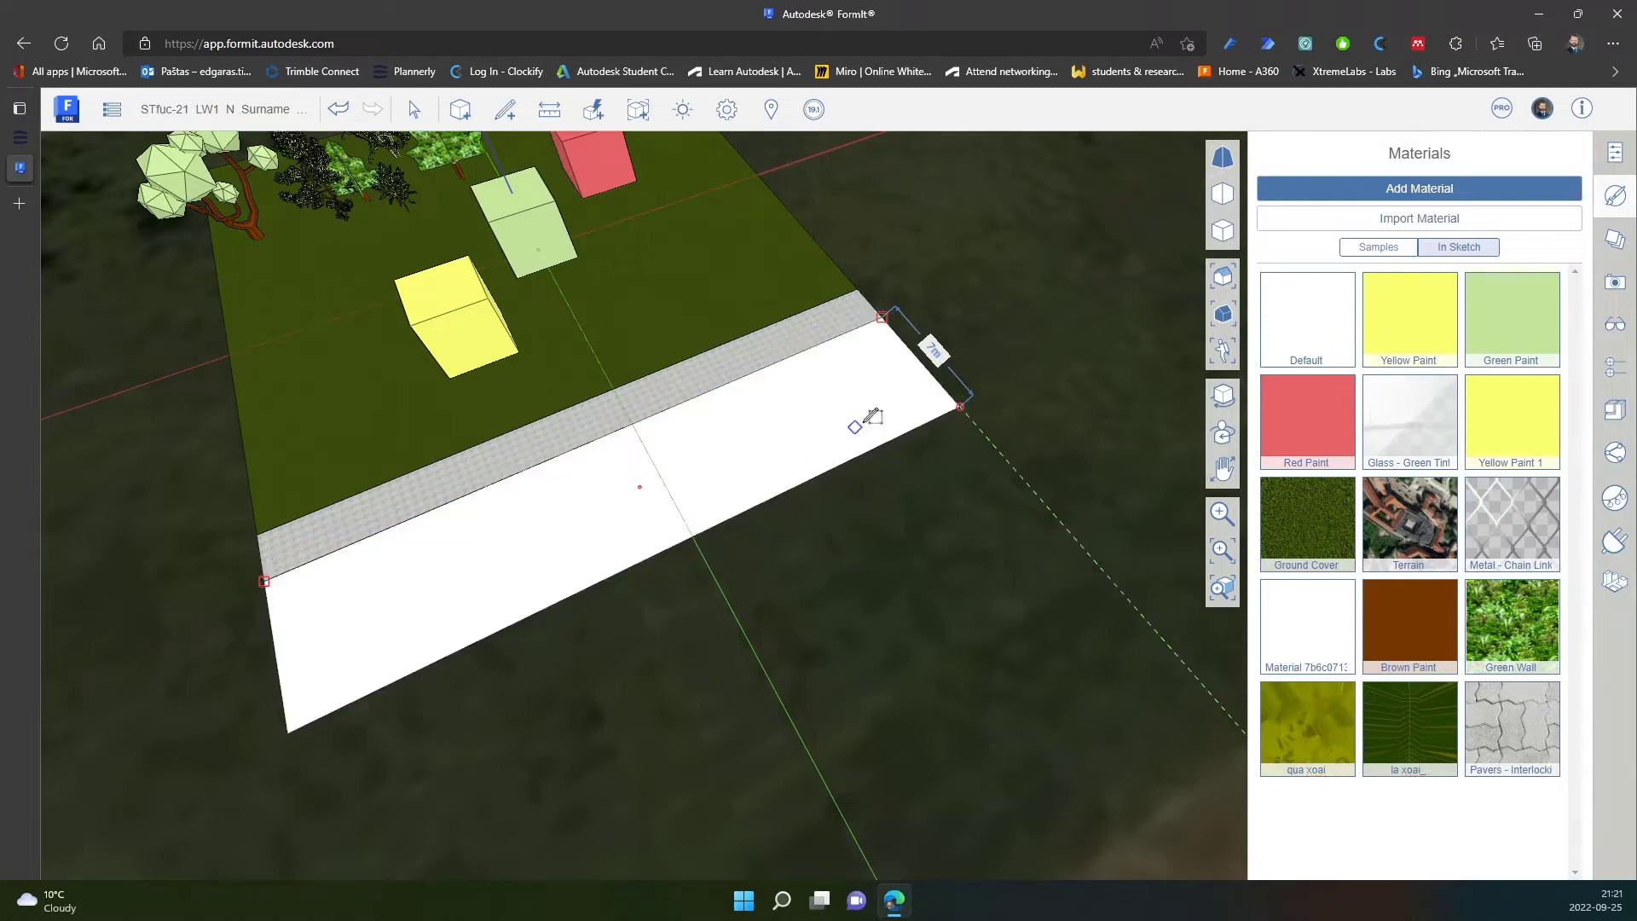
mouse_move(614, 537)
middle_mouse_down()
mouse_move(813, 573)
mouse_move(742, 505)
middle_mouse_up()
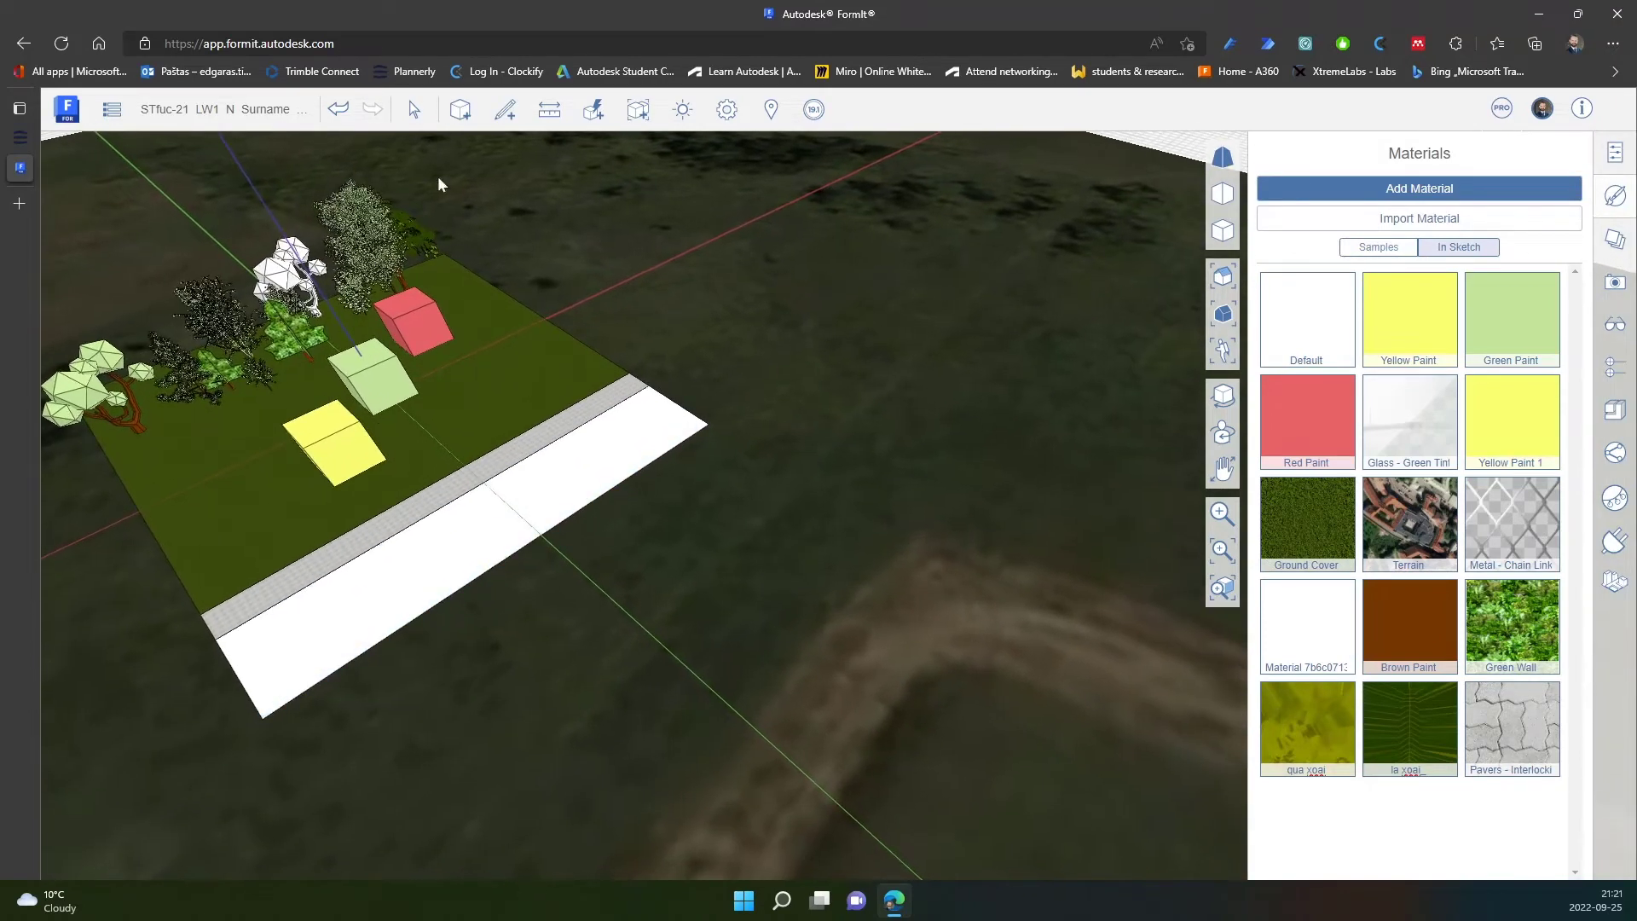
Add the 7 m second leg with lines to form the L-shaped road, then select it.
left_click(677, 150)
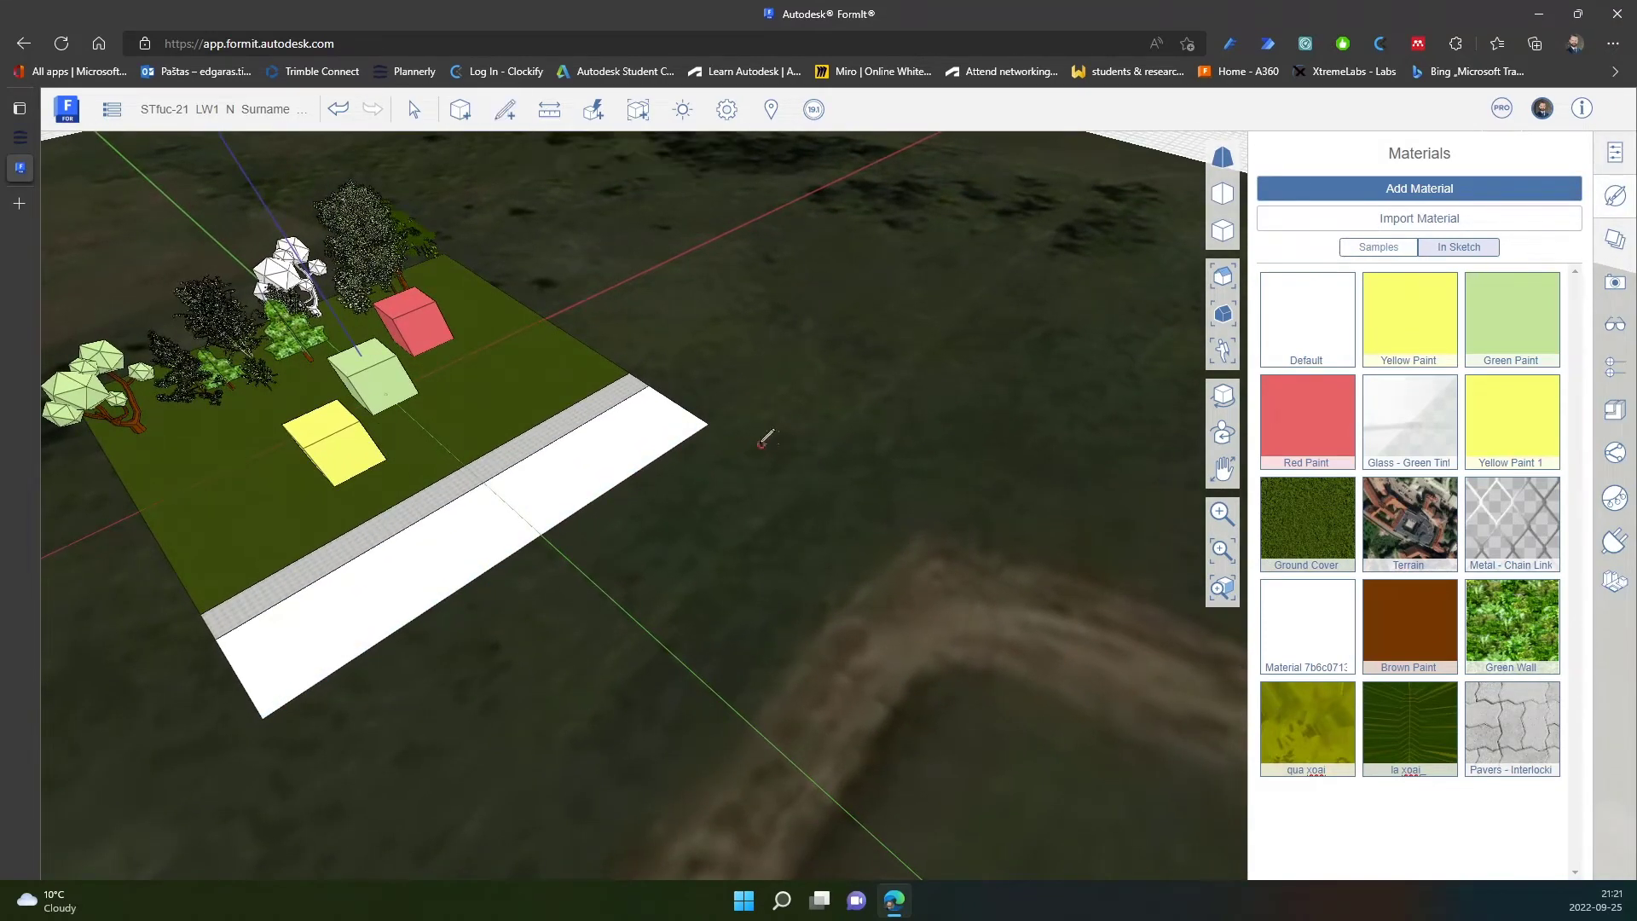
left_click(710, 422)
left_click(631, 472)
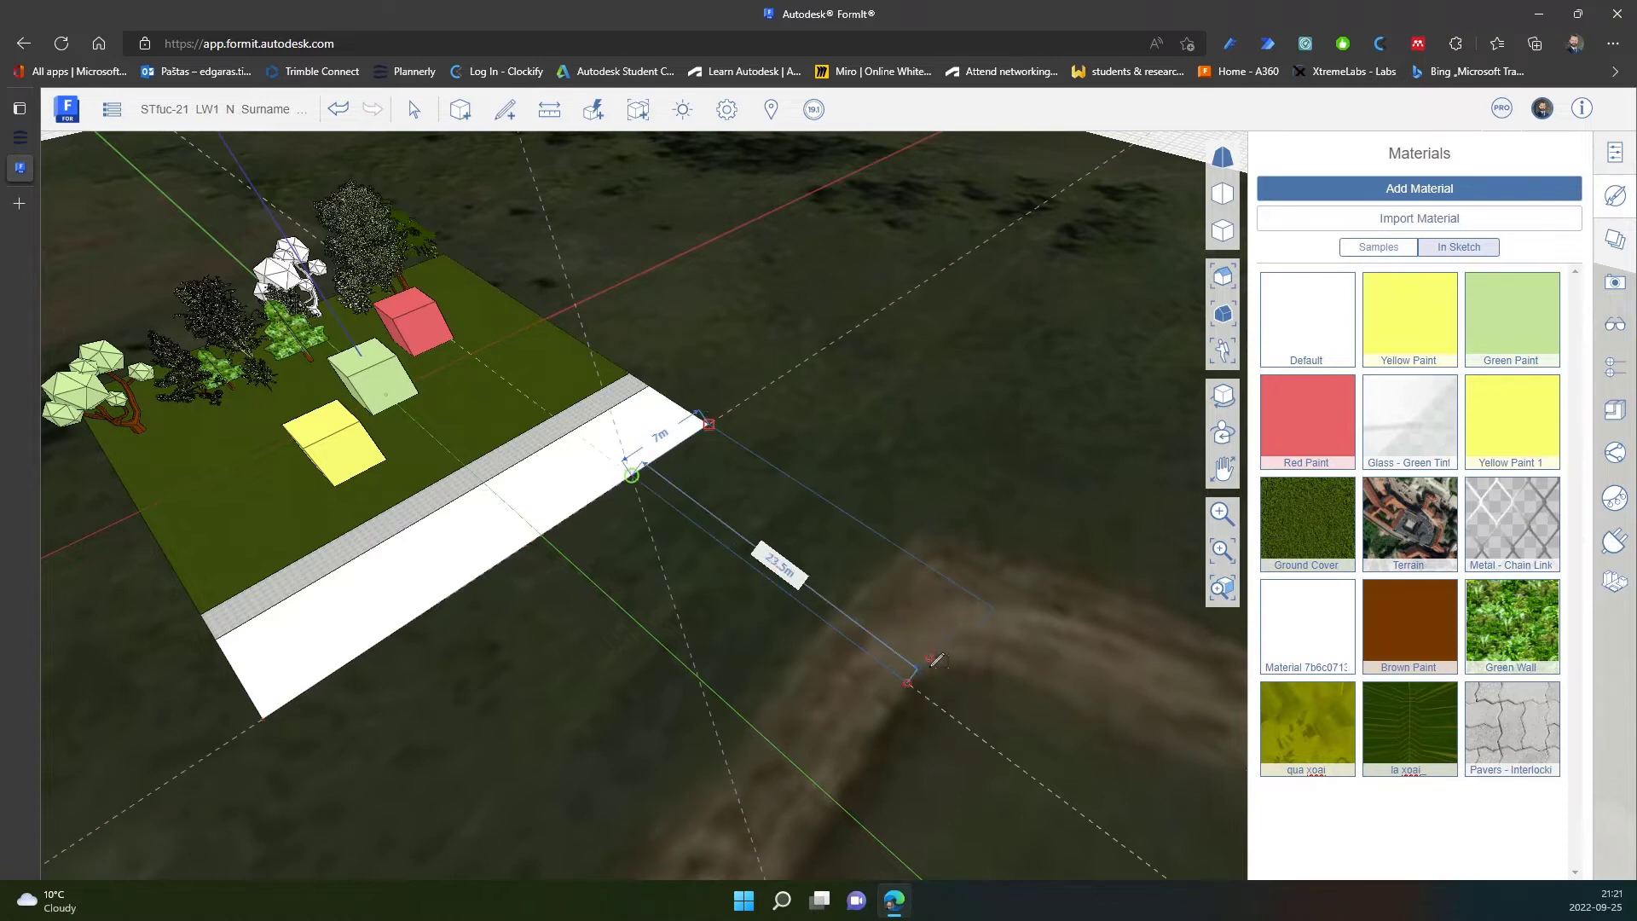
left_click(932, 670)
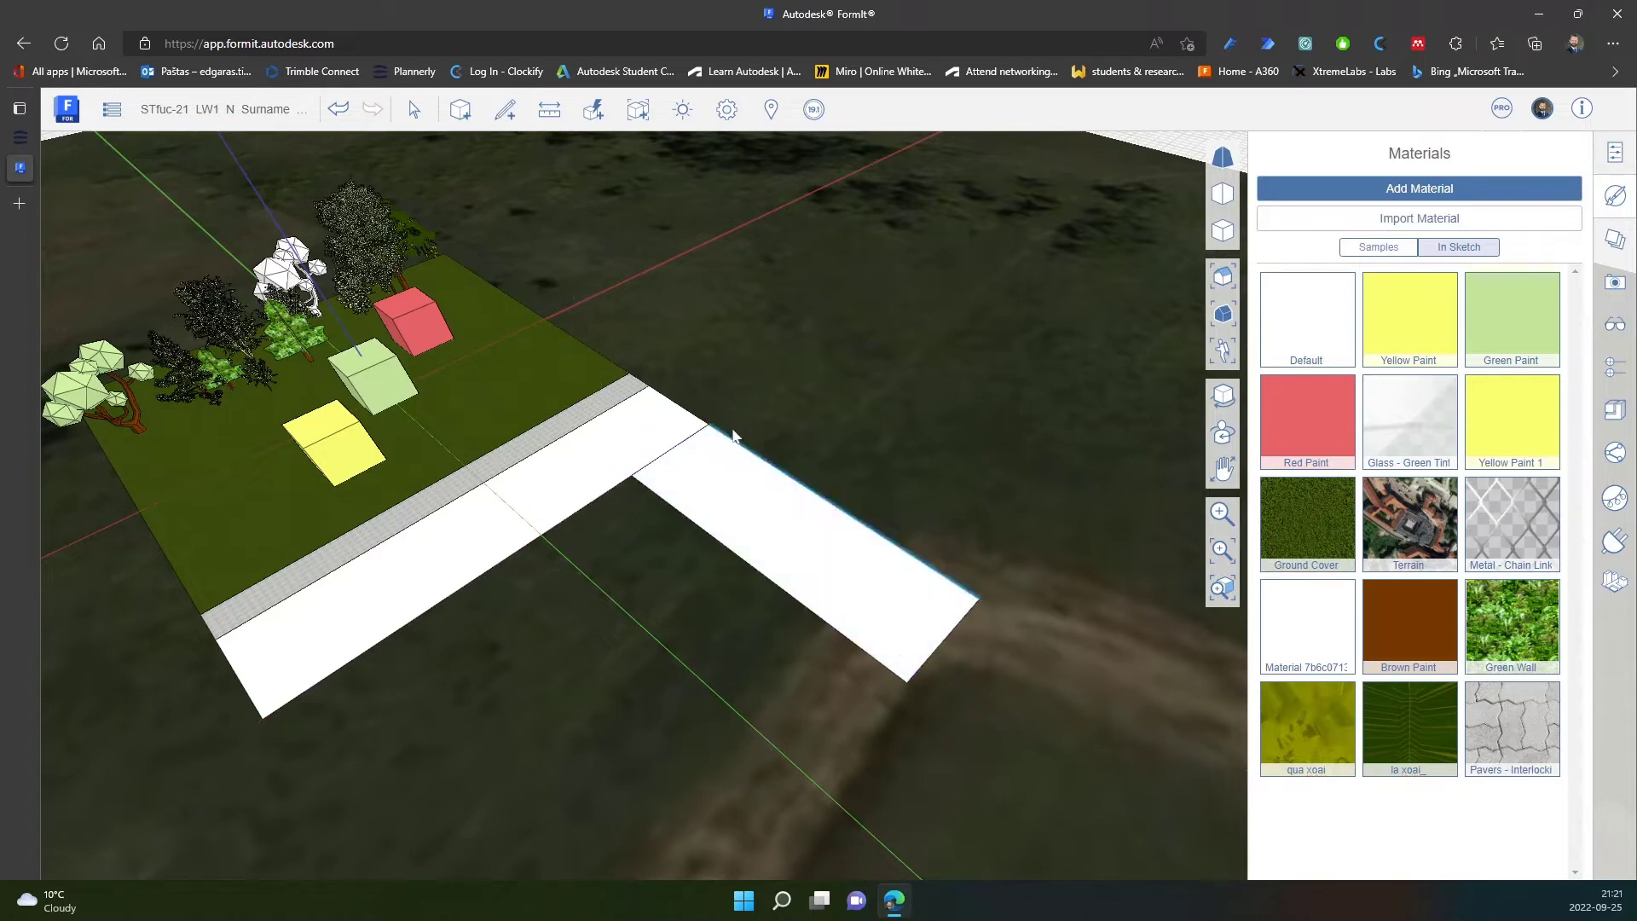
scroll(649, 450, "up", 3)
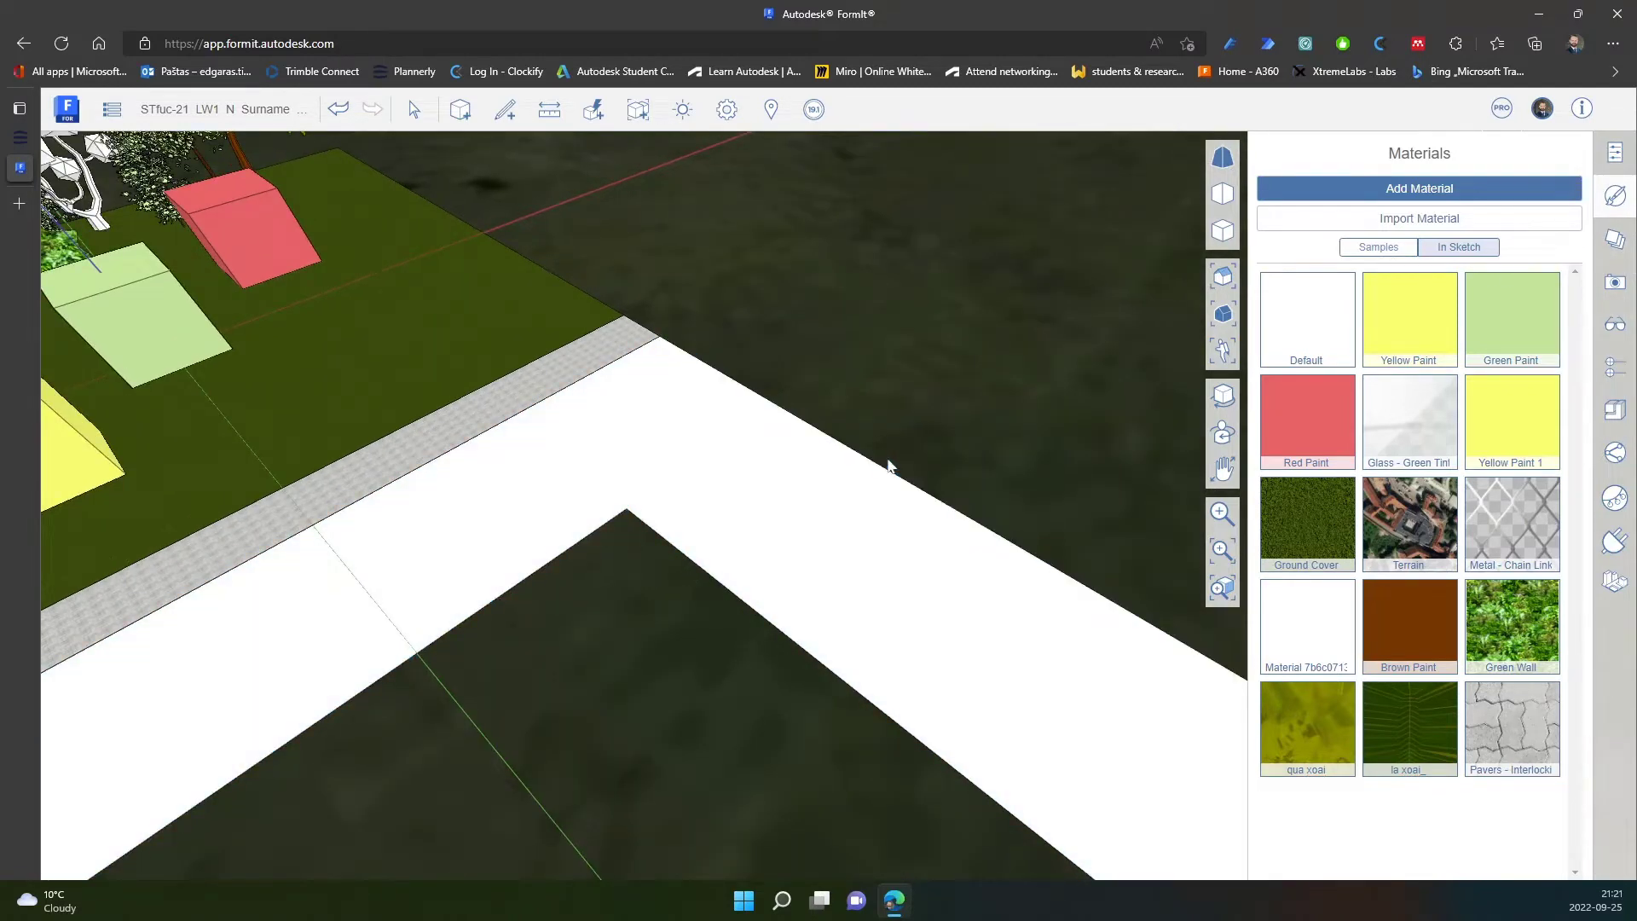
mouse_move(867, 475)
middle_mouse_down()
mouse_move(583, 472)
mouse_move(507, 541)
mouse_move(735, 471)
mouse_move(579, 533)
middle_mouse_up()
scroll(805, 392, "down", 3)
scroll(743, 469, "up", 1)
scroll(742, 470, "down", 3)
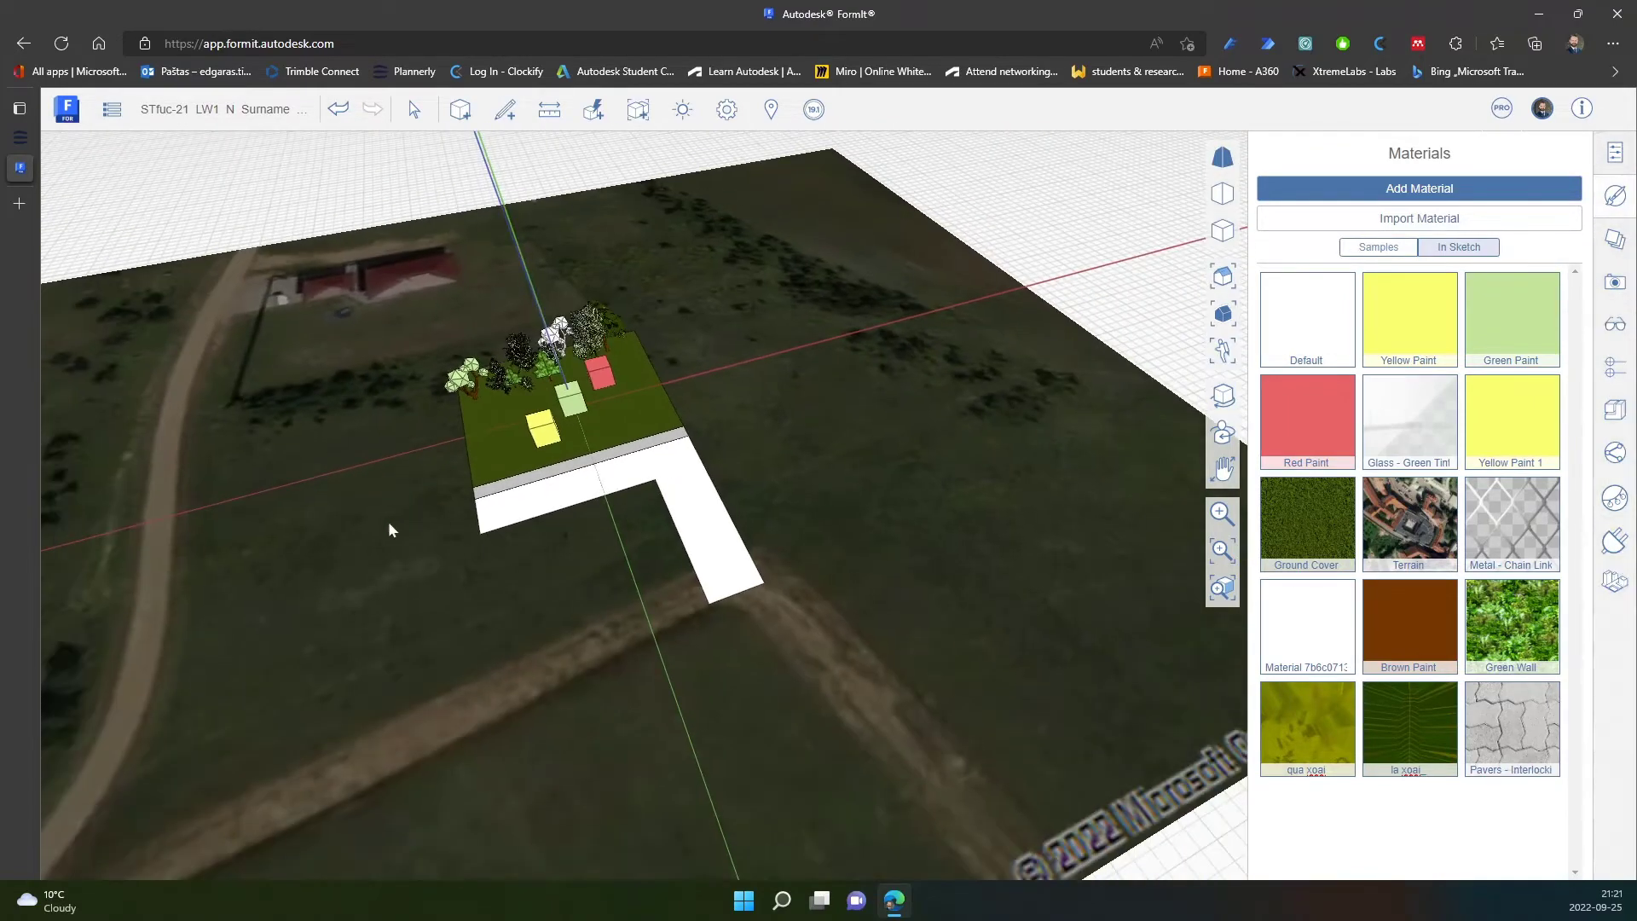
scroll(379, 532, "down", 2)
middle_click_drag(446, 530, 414, 486)
scroll(413, 487, "up", 3)
scroll(739, 587, "up", 2)
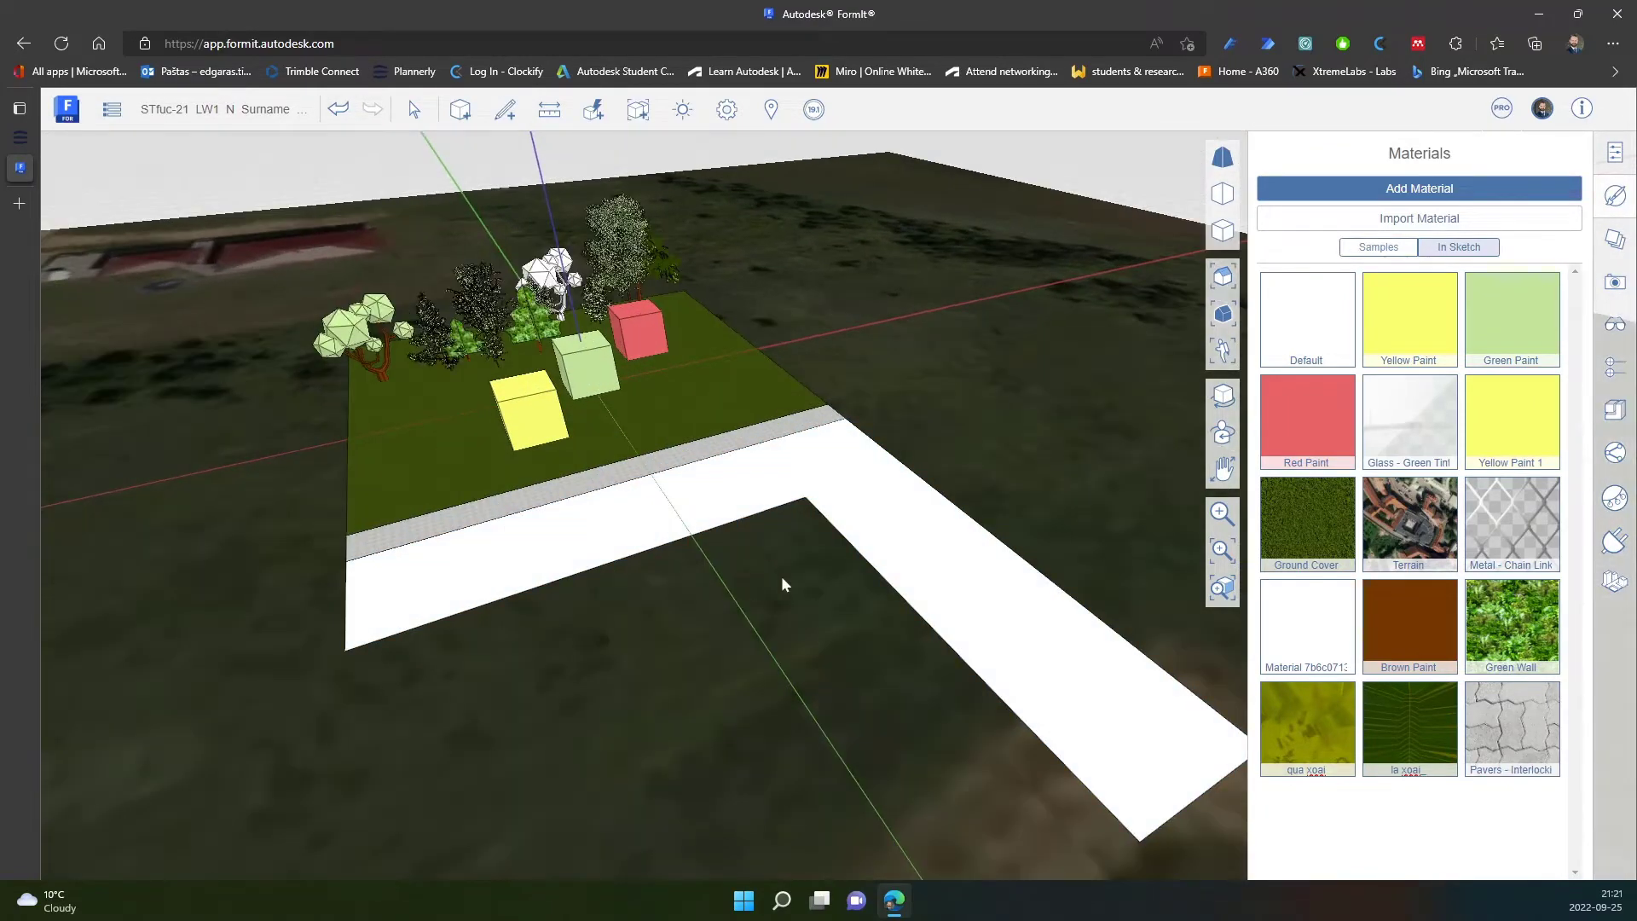
scroll(723, 589, "up", 2)
left_click(653, 507)
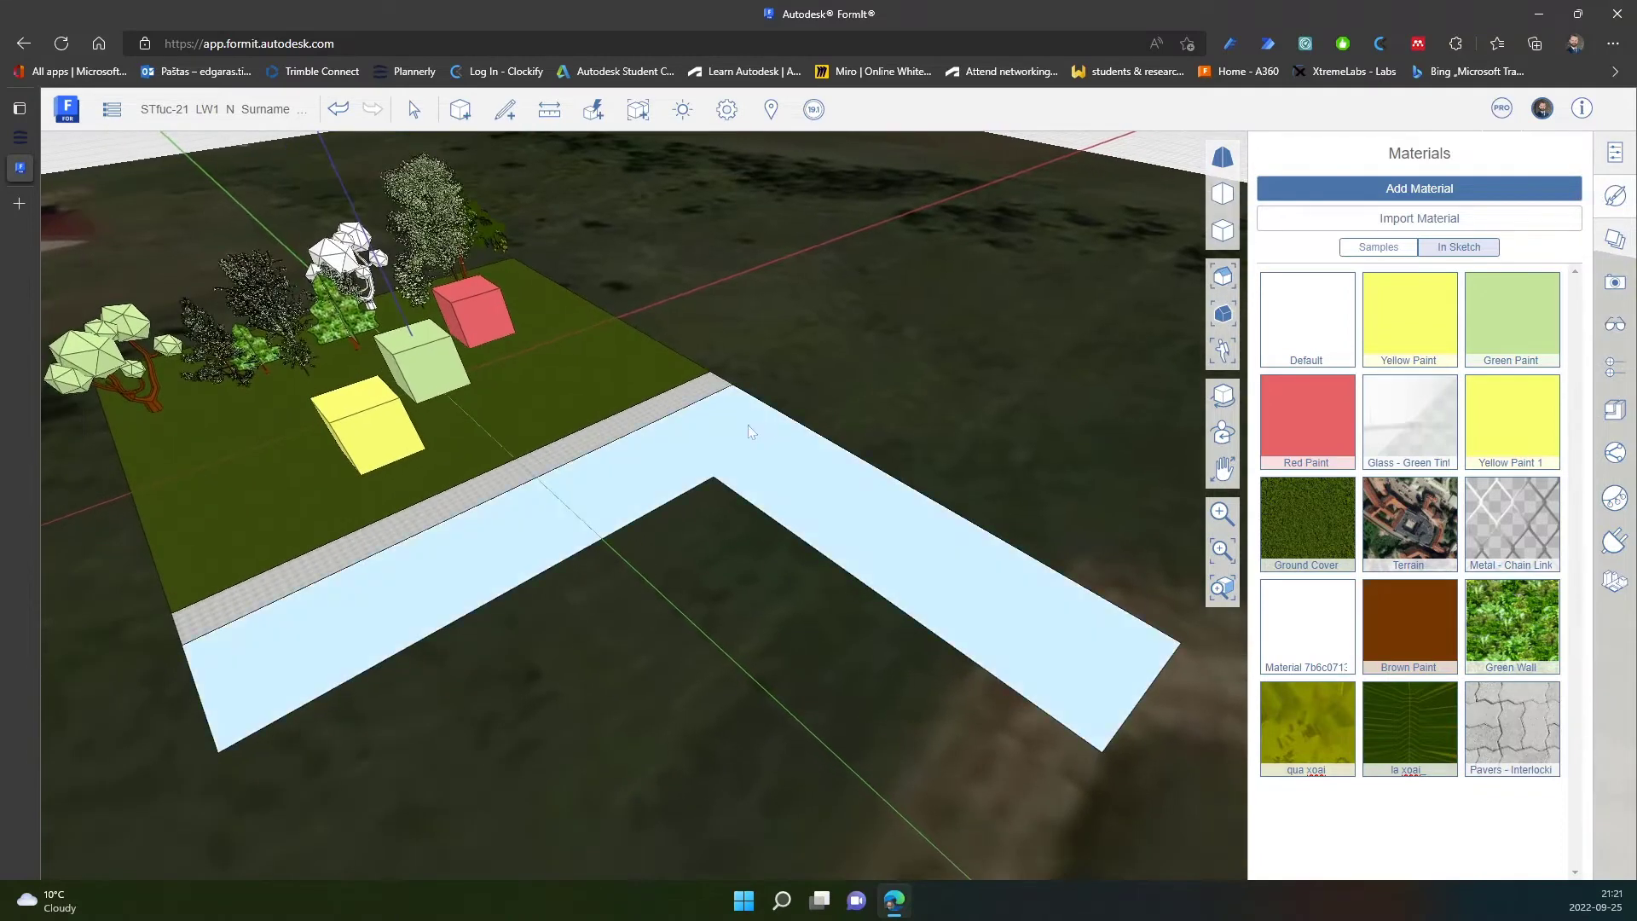
Select the L-shaped road and import Asphalt 2 from the Concrete + Asphalt category.
left_click(831, 516)
right_click(757, 484)
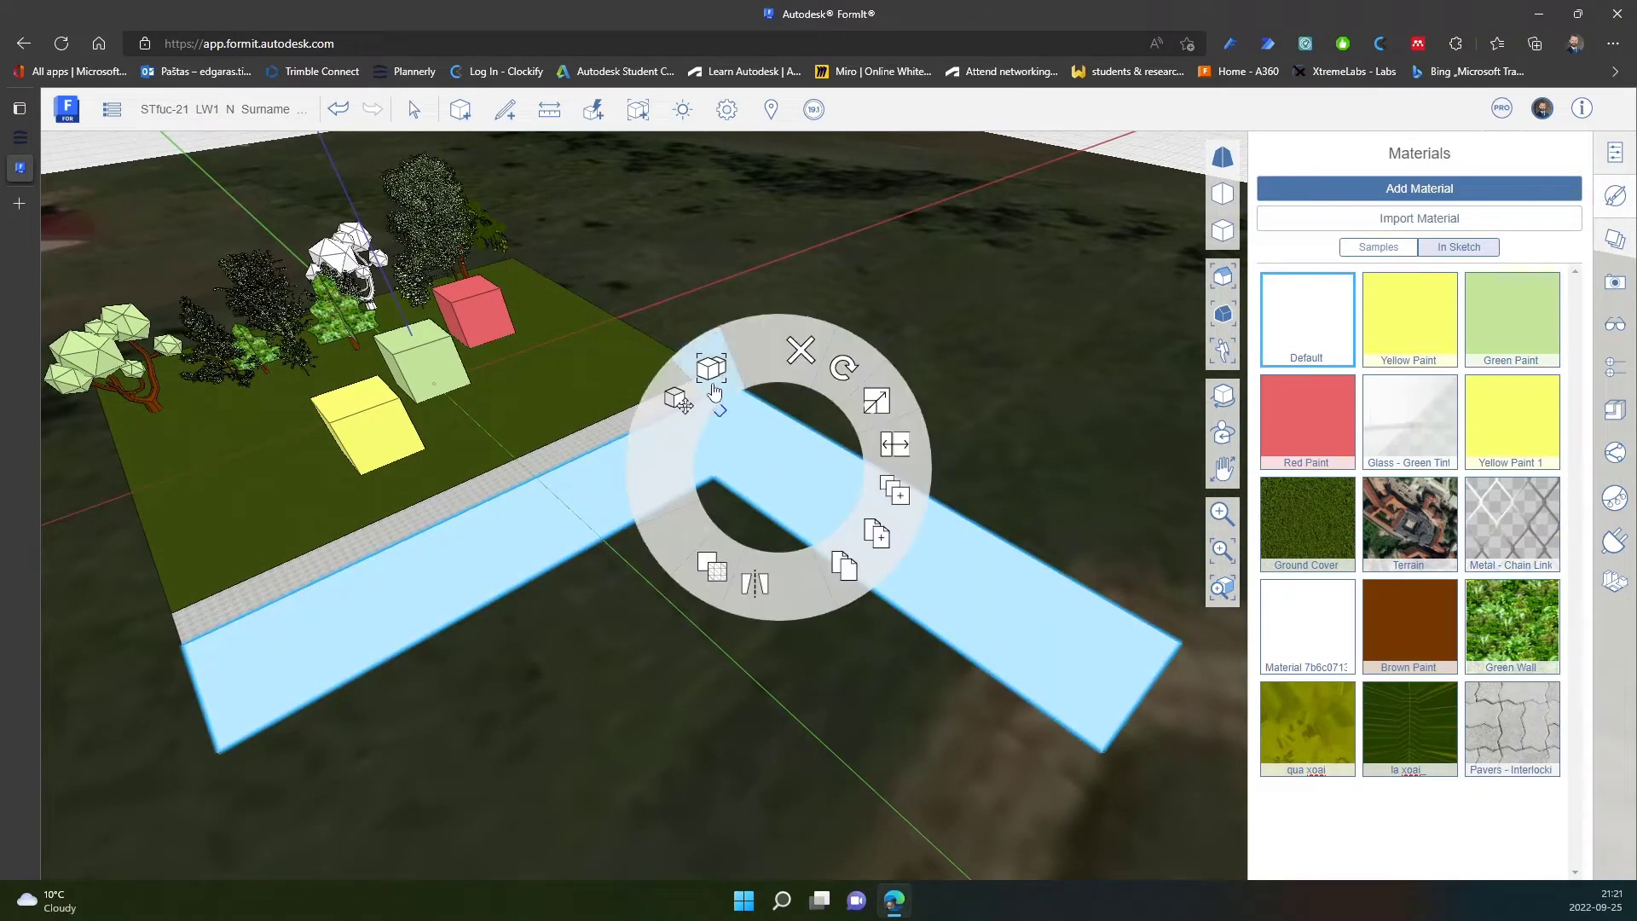
left_click(1433, 222)
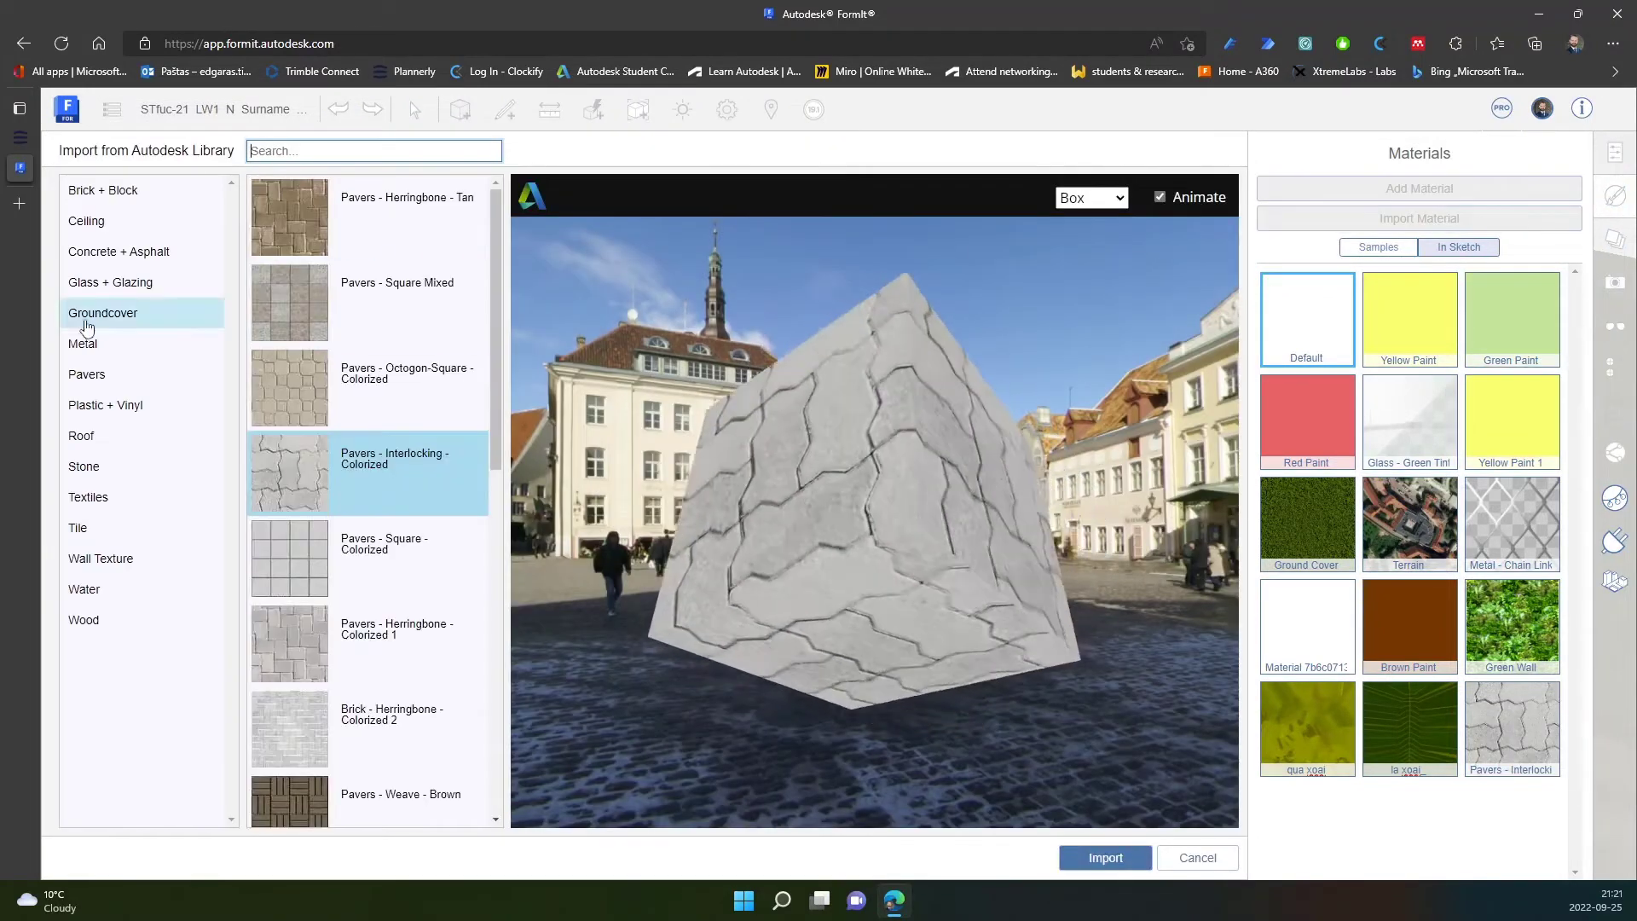
left_click(134, 252)
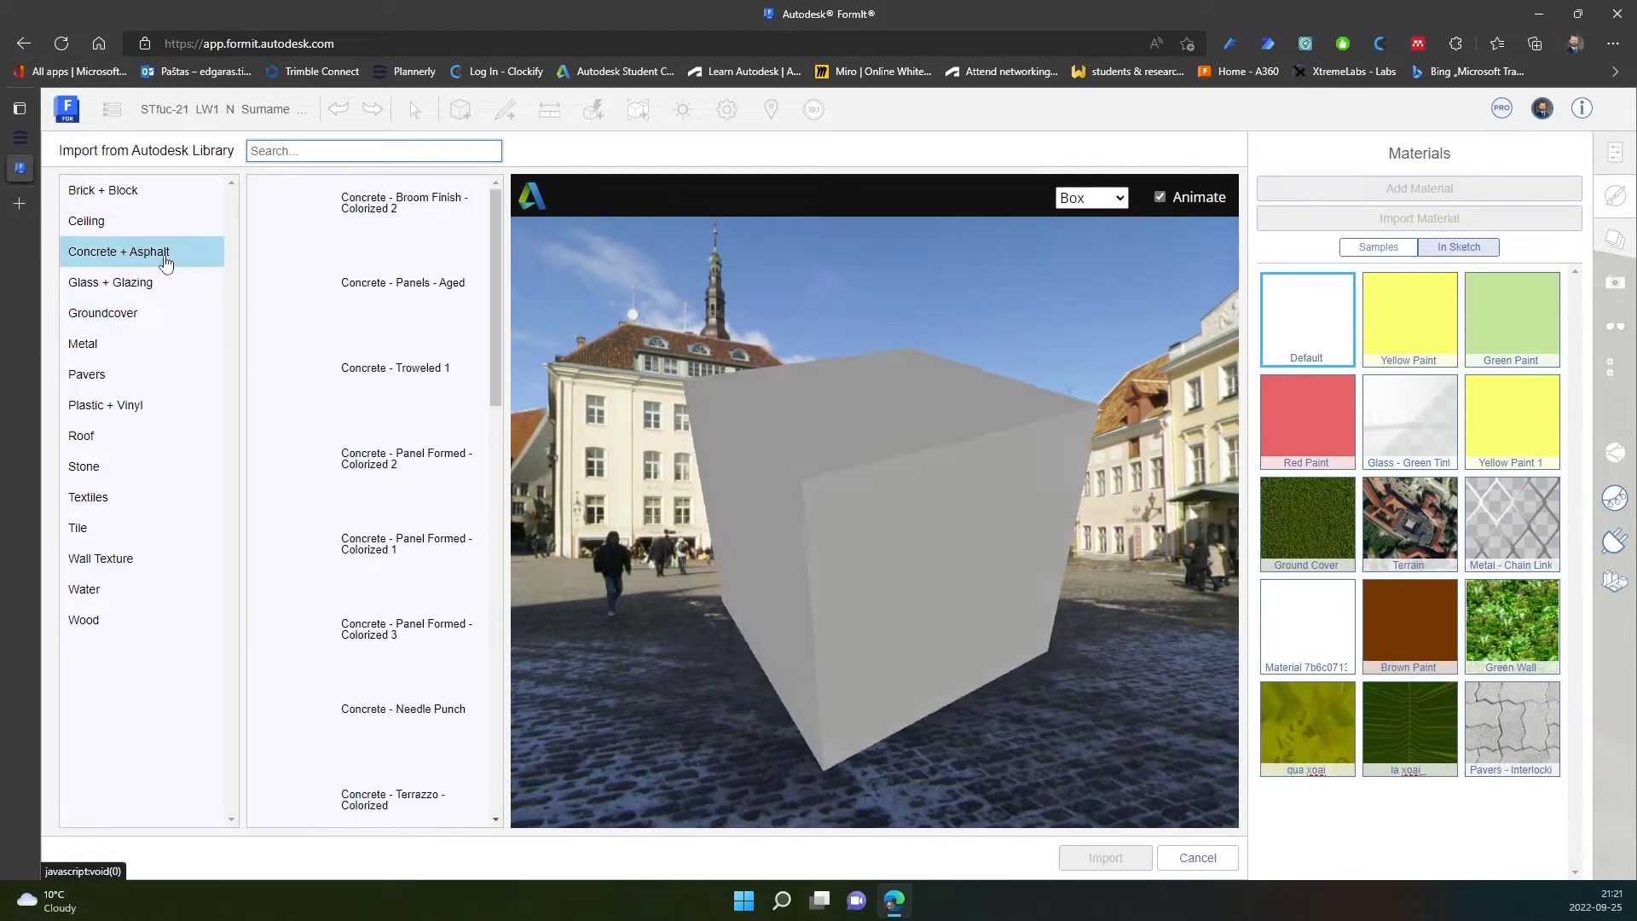
scroll(394, 475, "down", 5)
scroll(394, 517, "down", 5)
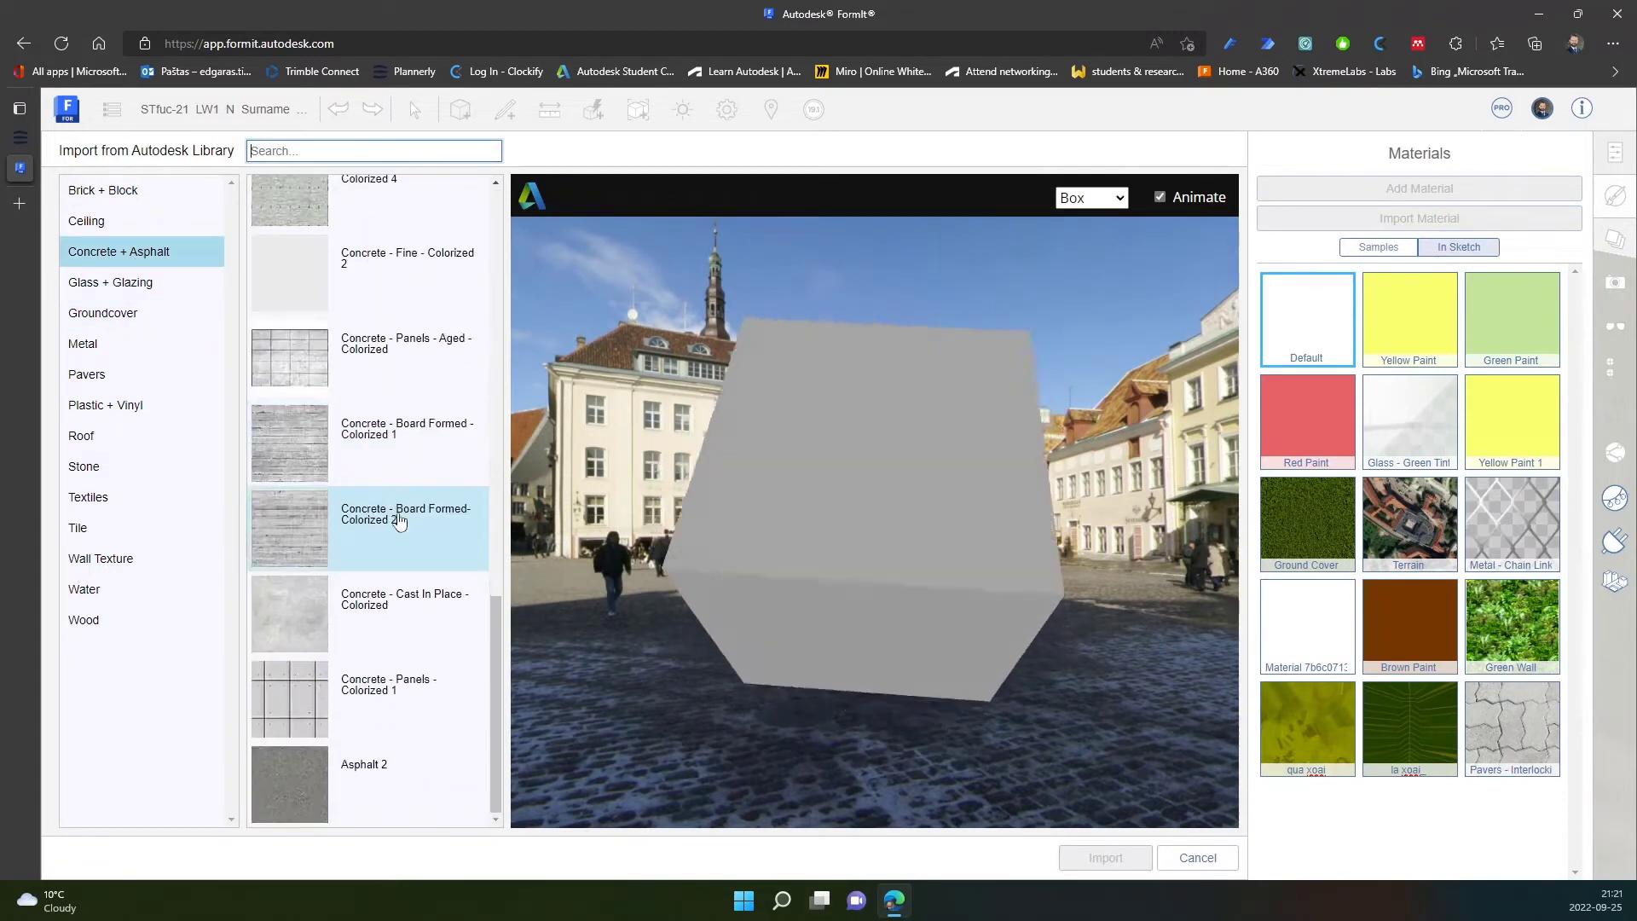
left_click(403, 790)
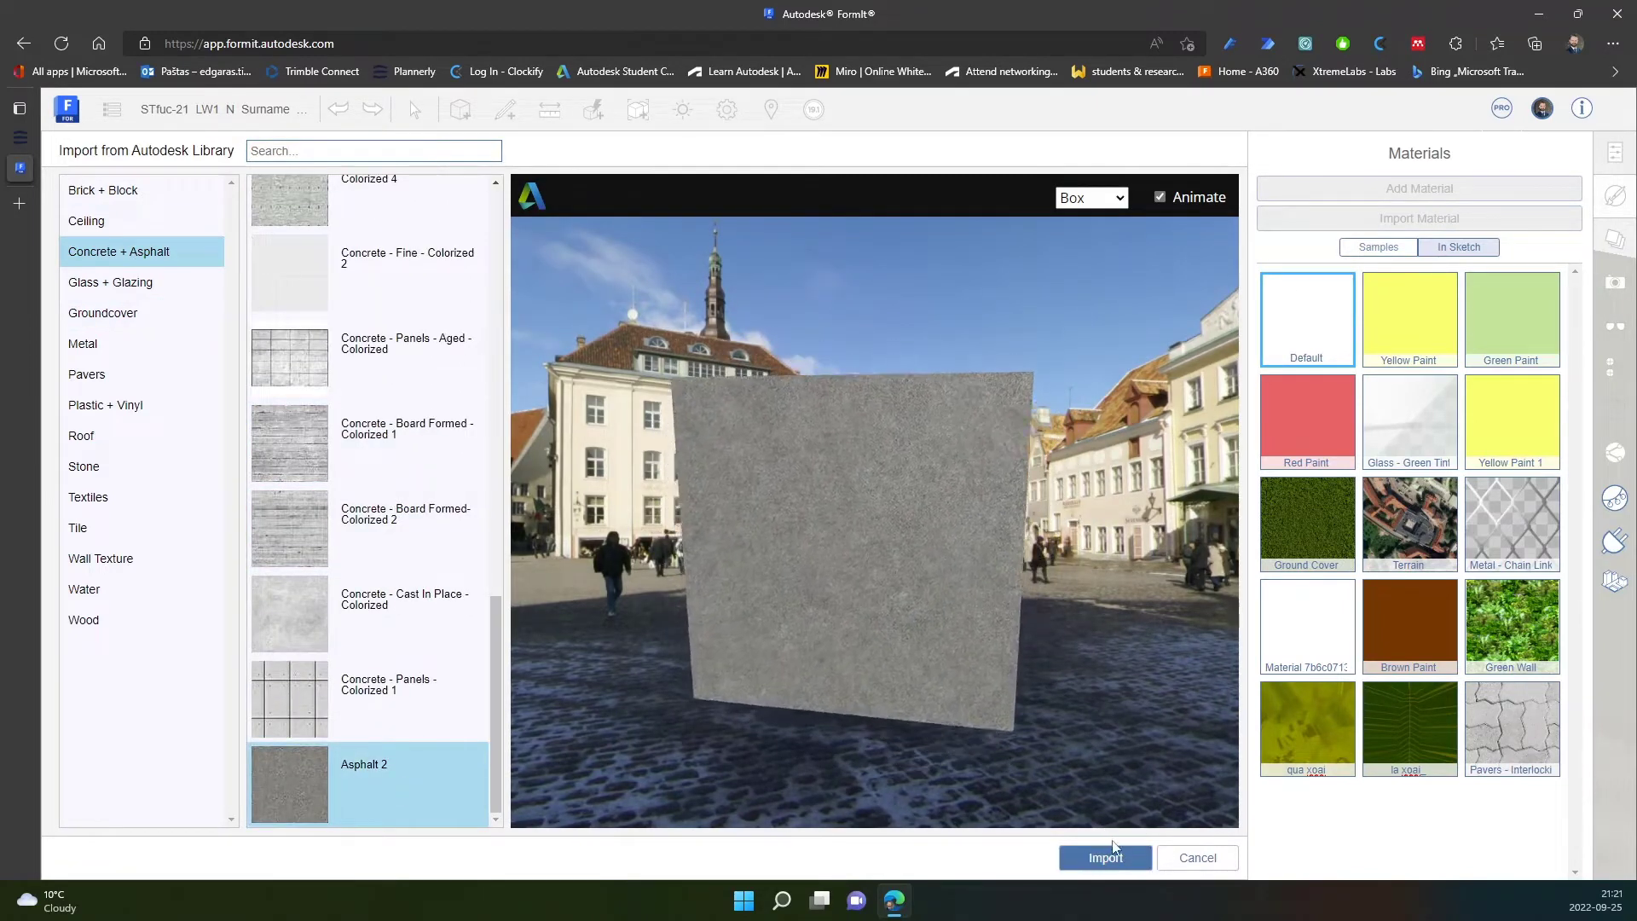
left_click(1113, 860)
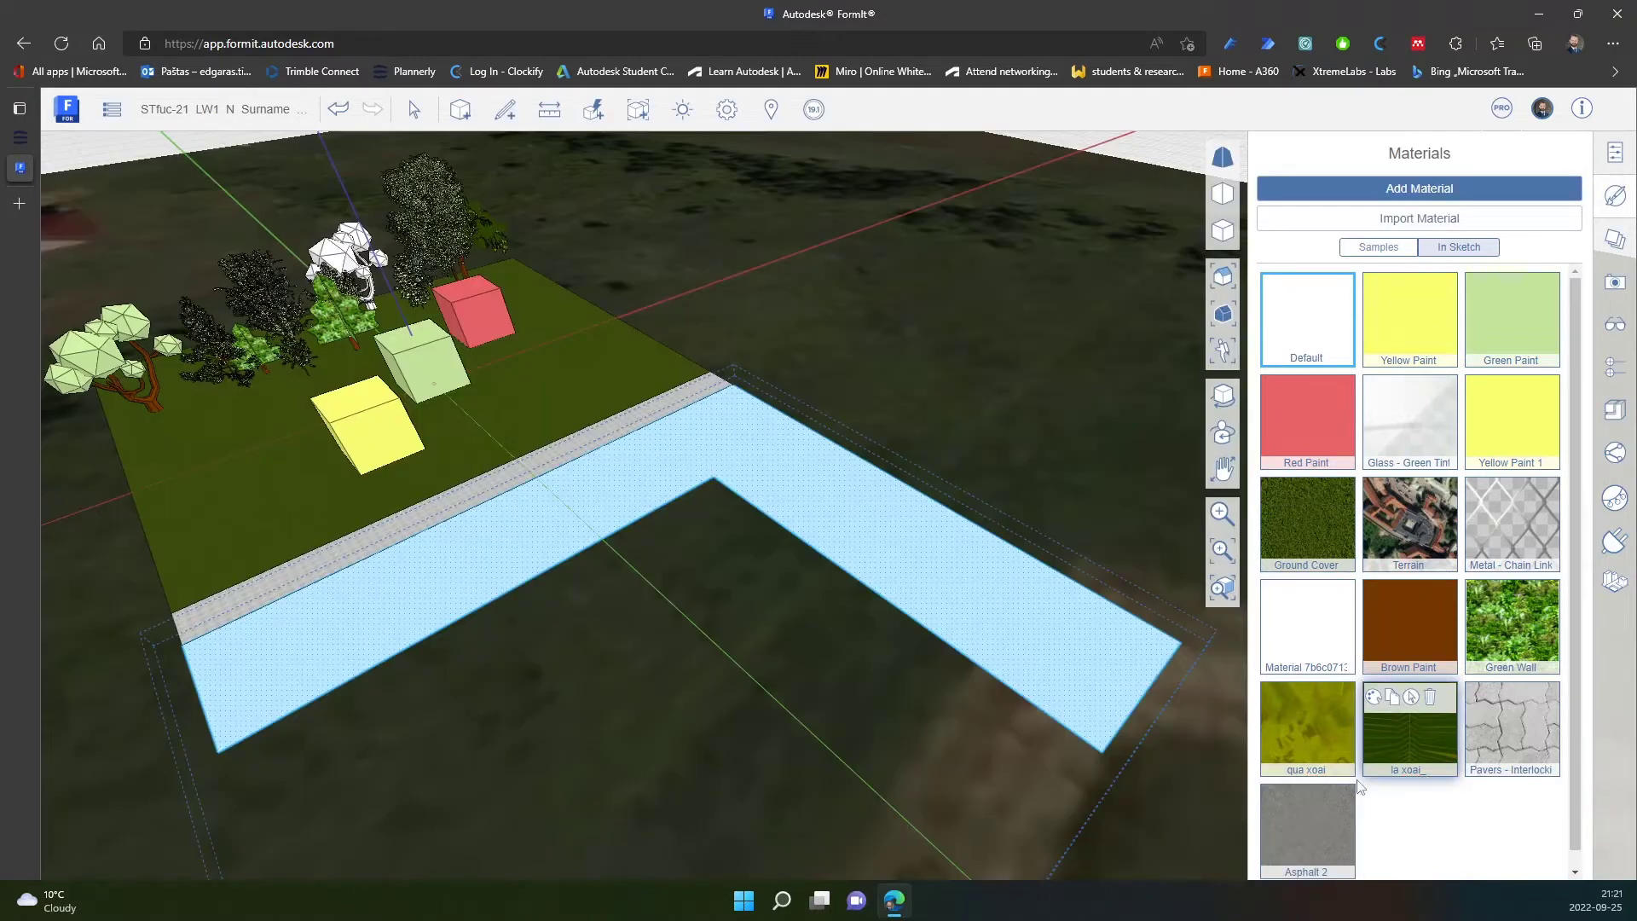
Apply Asphalt 2 to the L-shaped road and tilt the view toward the sidewalk.
left_click(904, 531)
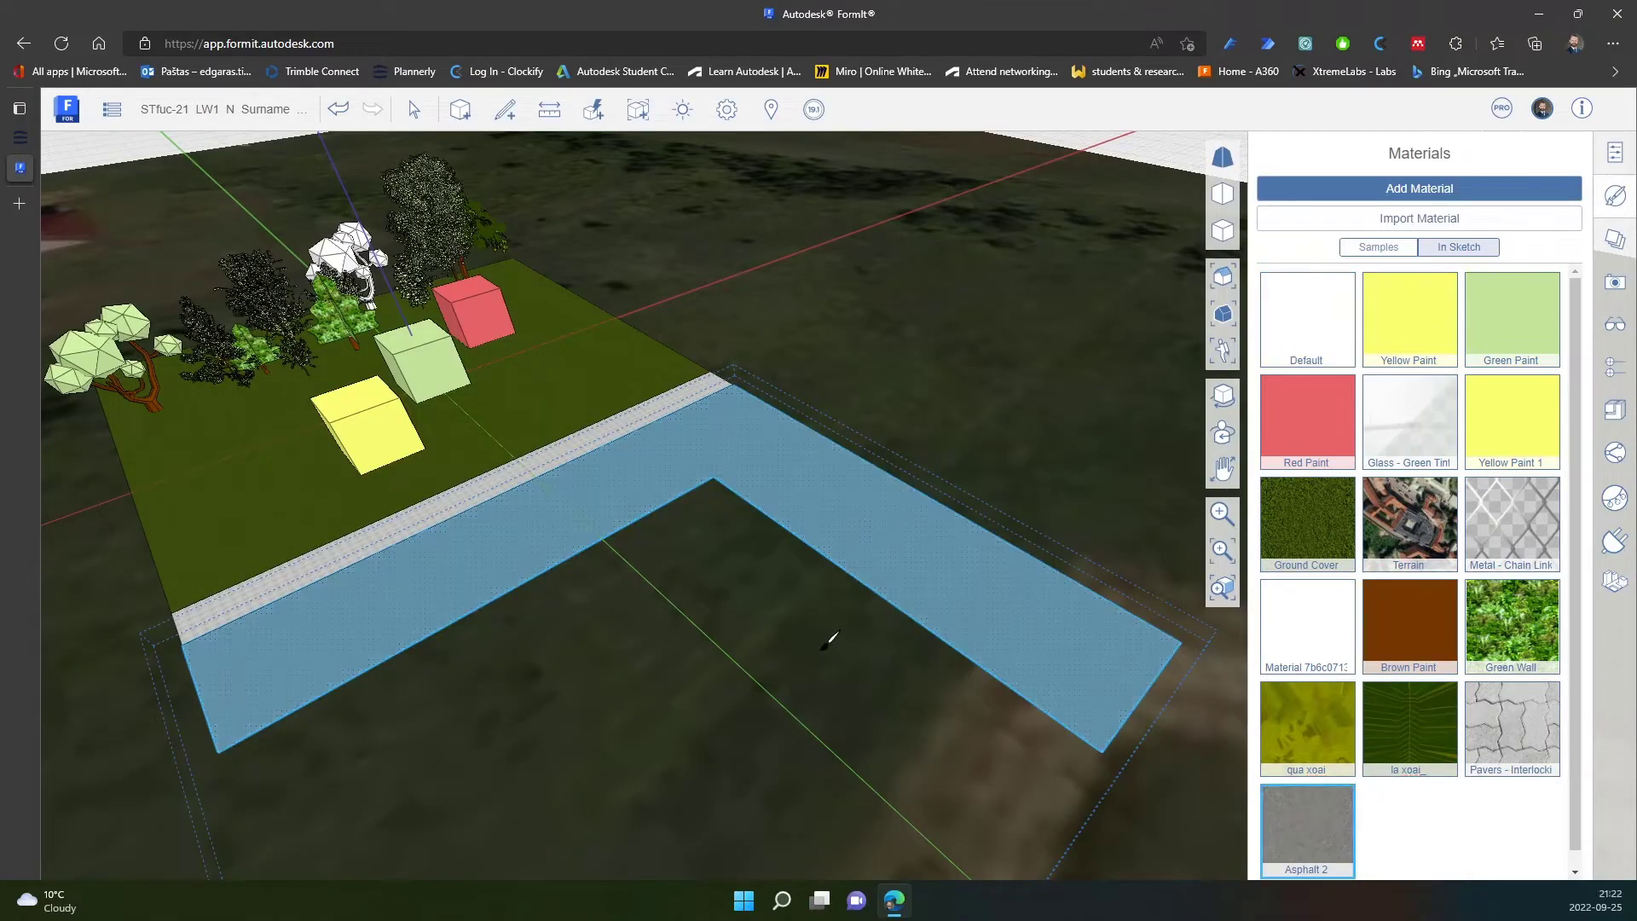
key("Escape")
scroll(728, 487, "up", 5)
scroll(706, 508, "up", 3)
scroll(841, 512, "up", 3)
scroll(942, 697, "down", 3)
scroll(669, 654, "down", 3)
scroll(683, 571, "down", 3)
scroll(698, 570, "down", 2)
middle_click_drag(701, 598, 1071, 465)
scroll(366, 542, "up", 3)
scroll(362, 631, "up", 2)
mouse_move(361, 630)
middle_mouse_down()
mouse_move(439, 590)
mouse_move(907, 538)
mouse_move(899, 667)
middle_mouse_up()
scroll(436, 588, "down", 2)
scroll(431, 574, "down", 2)
scroll(899, 667, "down", 2)
scroll(788, 661, "down", 2)
scroll(889, 560, "up", 1)
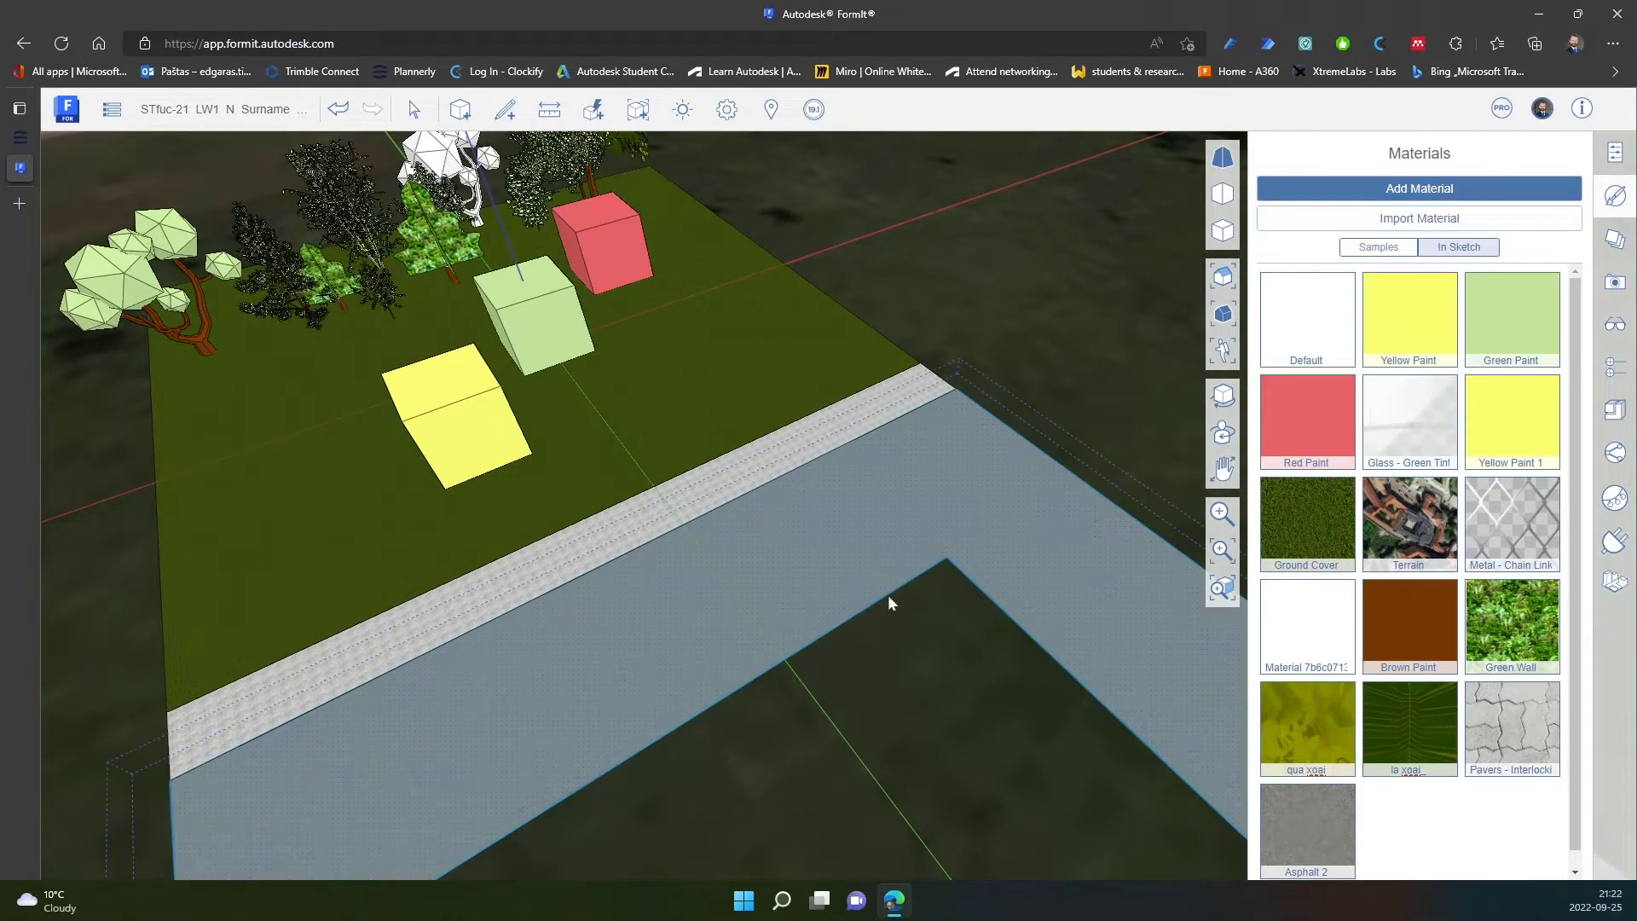
Assign the road face to C-ROAD-____-OTLN in the Layers panel, then select the sidewalk.
left_click(1023, 502)
left_click(1618, 241)
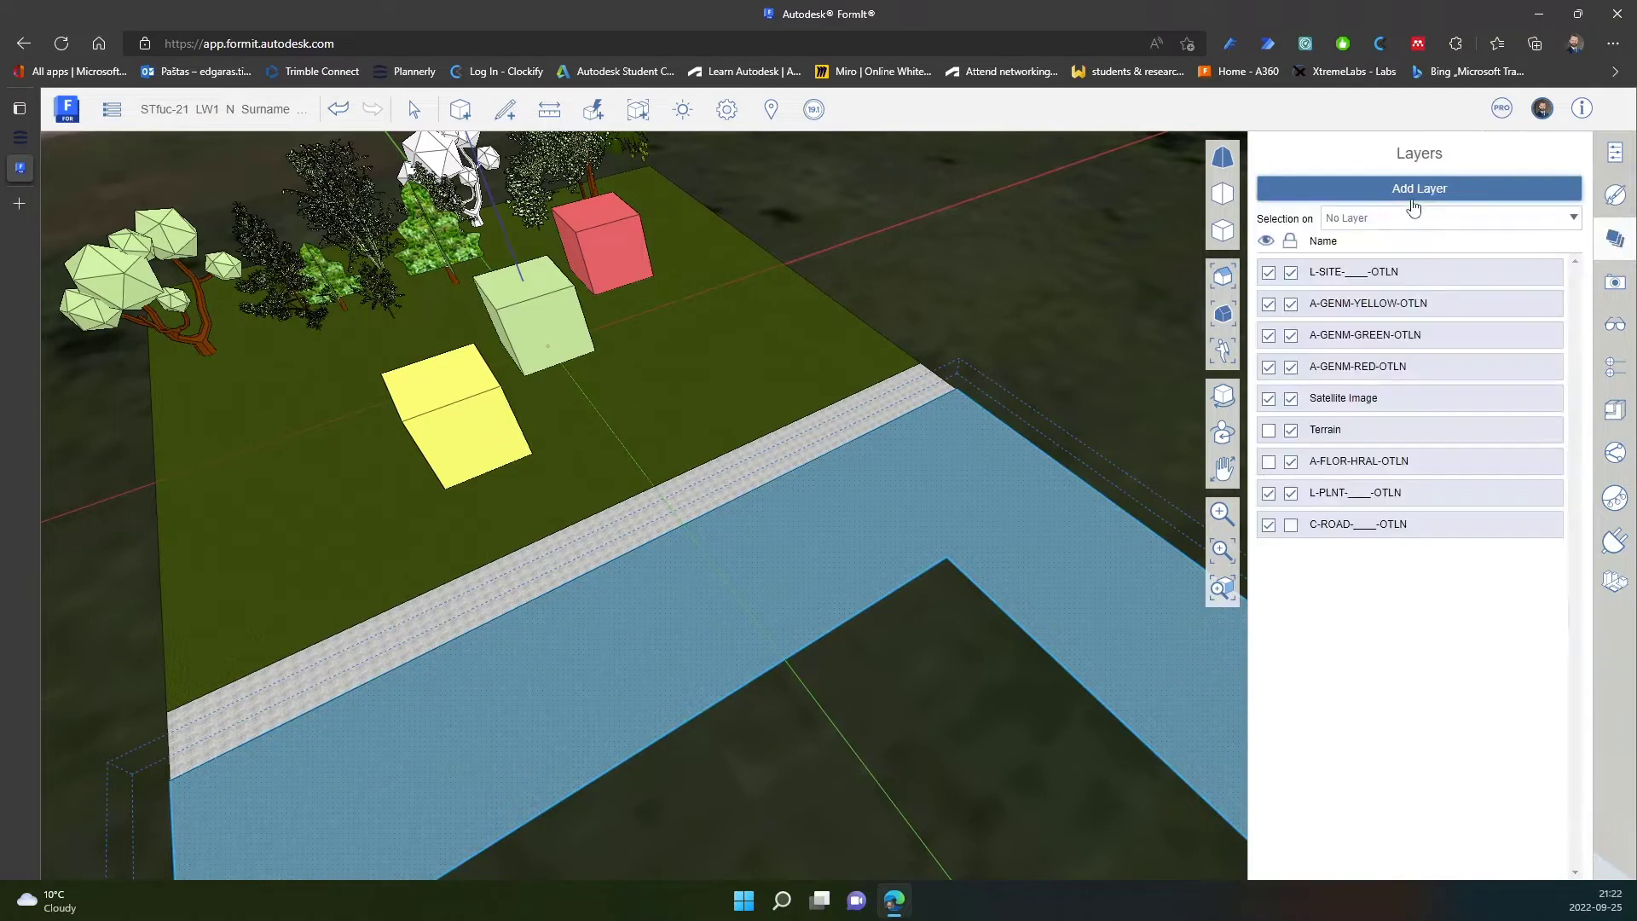
left_click(1428, 220)
left_click(1415, 431)
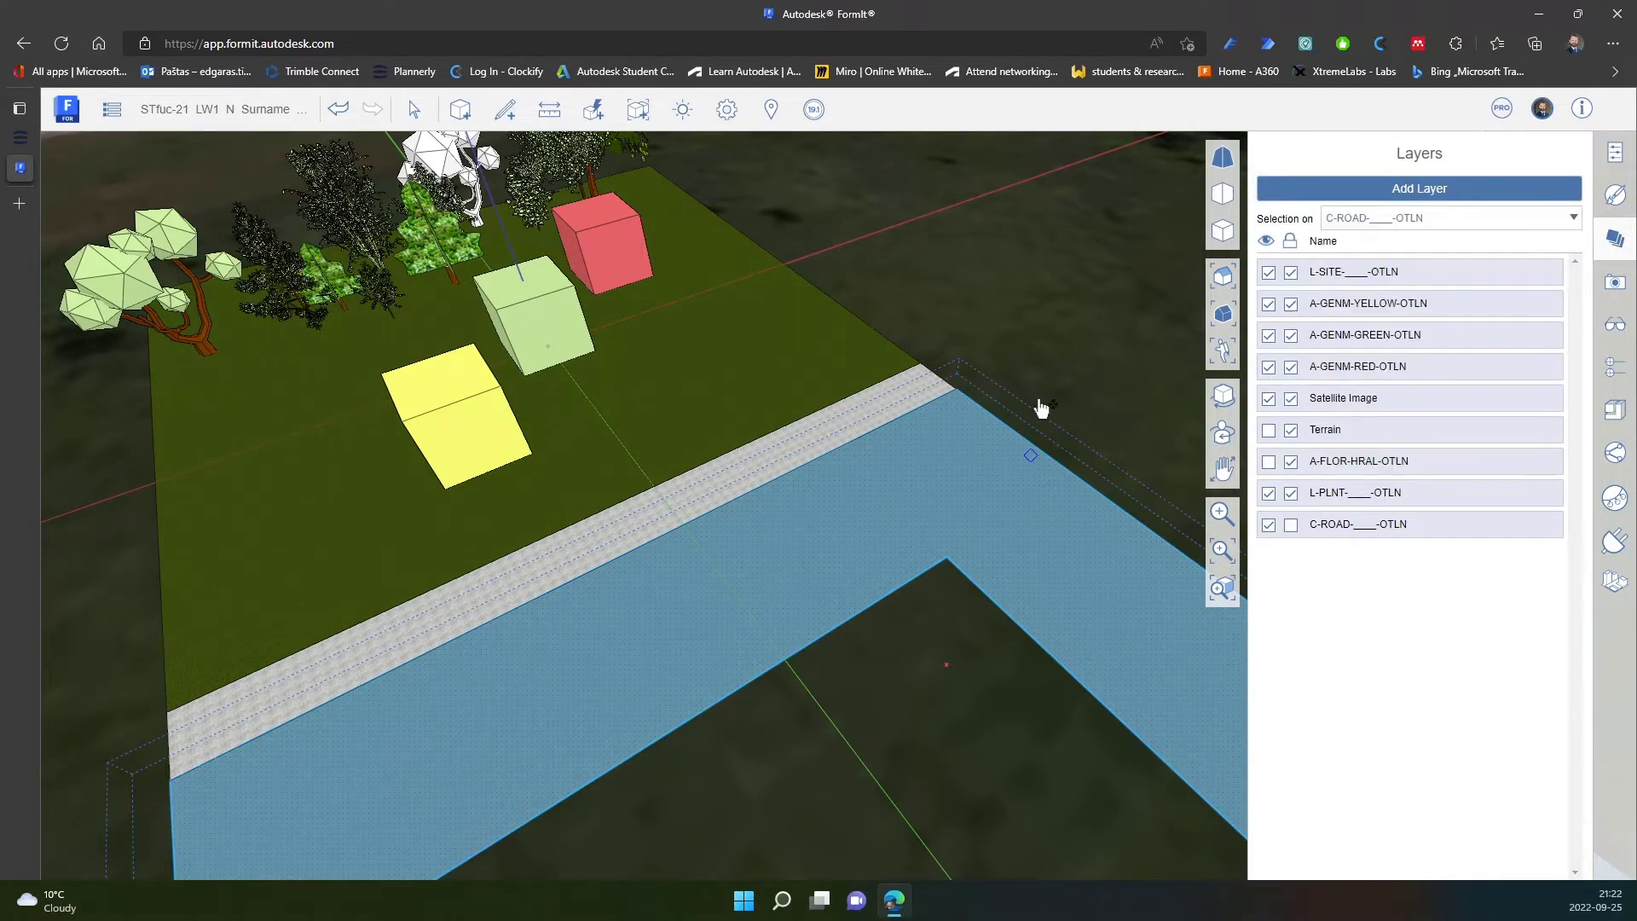
left_click(901, 400)
left_click(1397, 223)
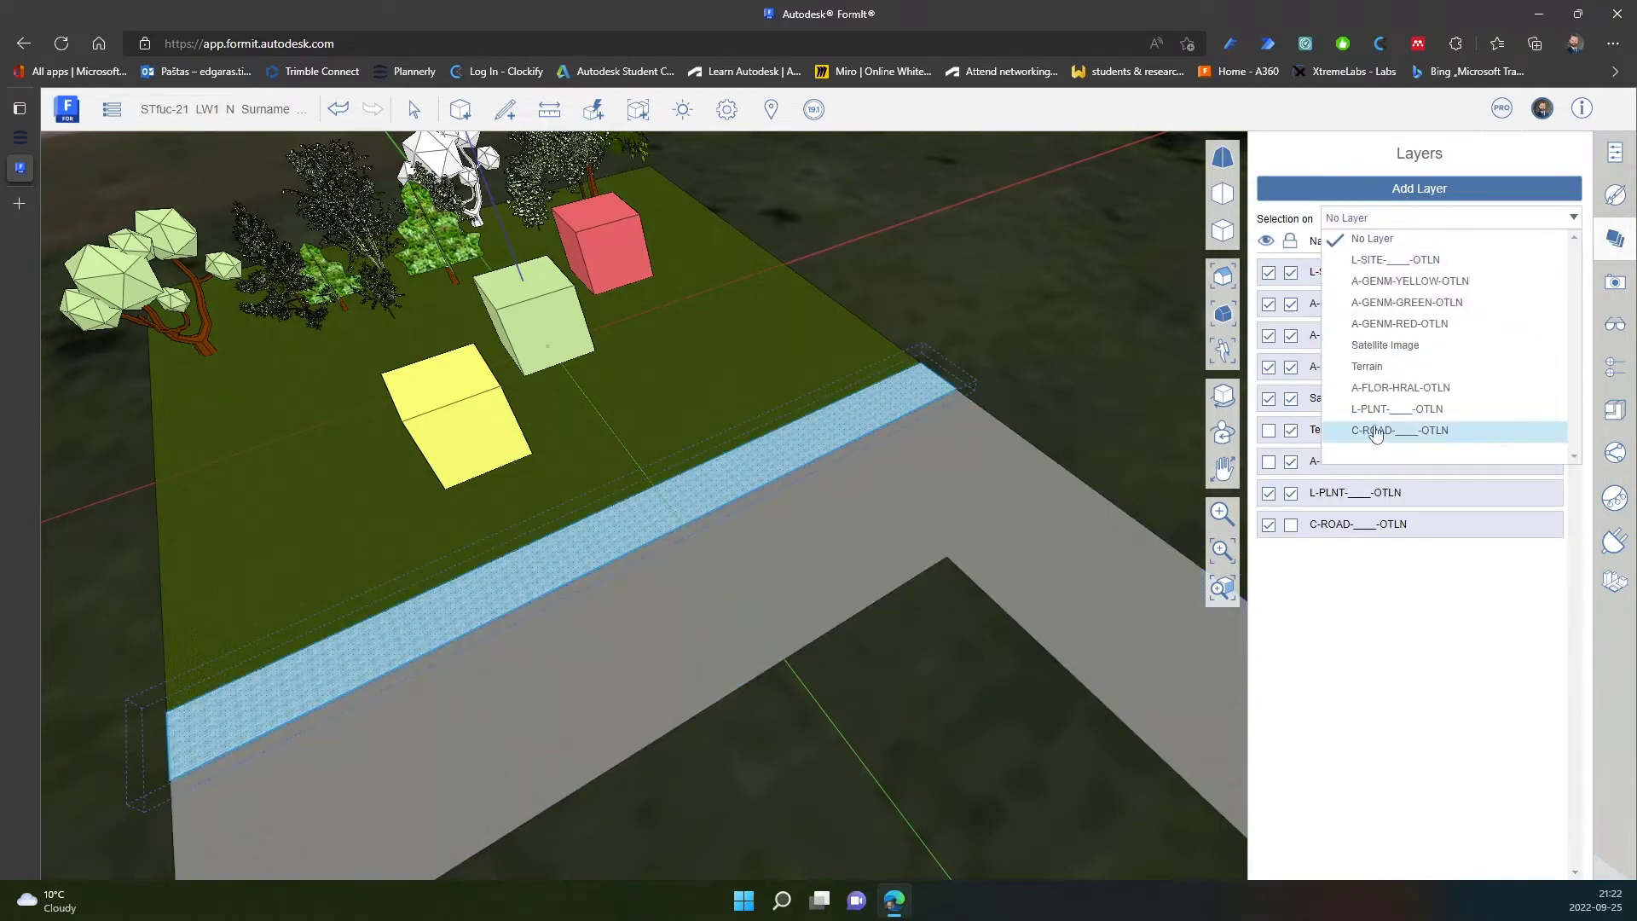
Assign the sidewalk to C-ROAD-____-OTLN and toggle that layer's visibility to check.
left_click(1399, 432)
left_click(1082, 337)
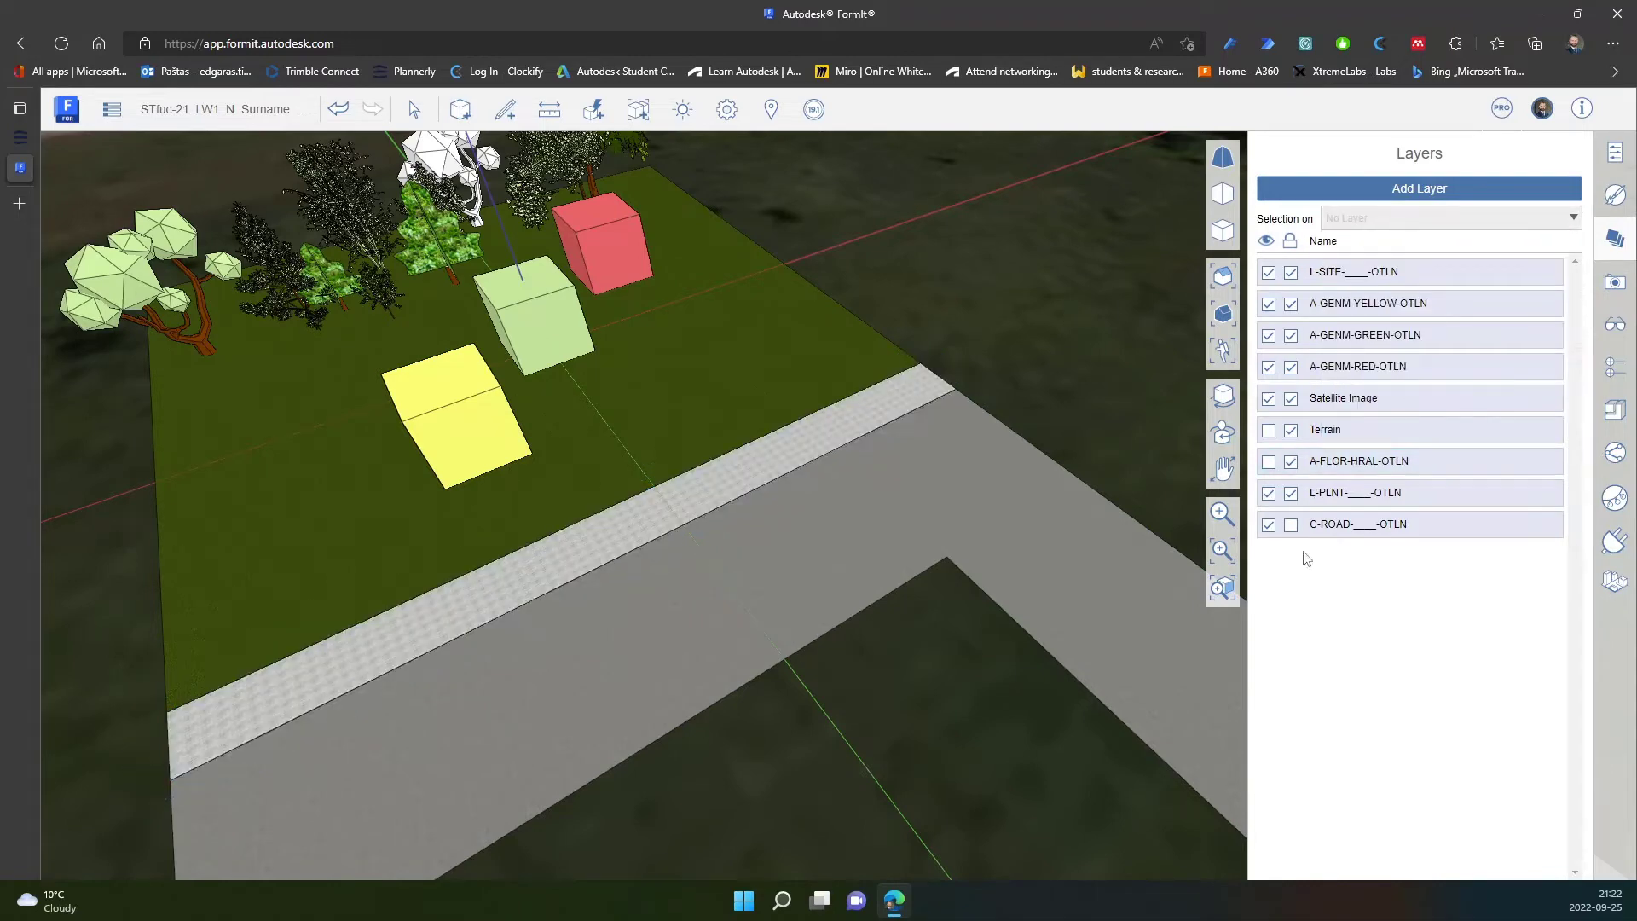
left_click(1268, 525)
scroll(928, 636, "down", 2)
Show the A-FLOR-HRAL-OTLN railing layer and orbit over the sidewalk and blocks.
left_click(1268, 461)
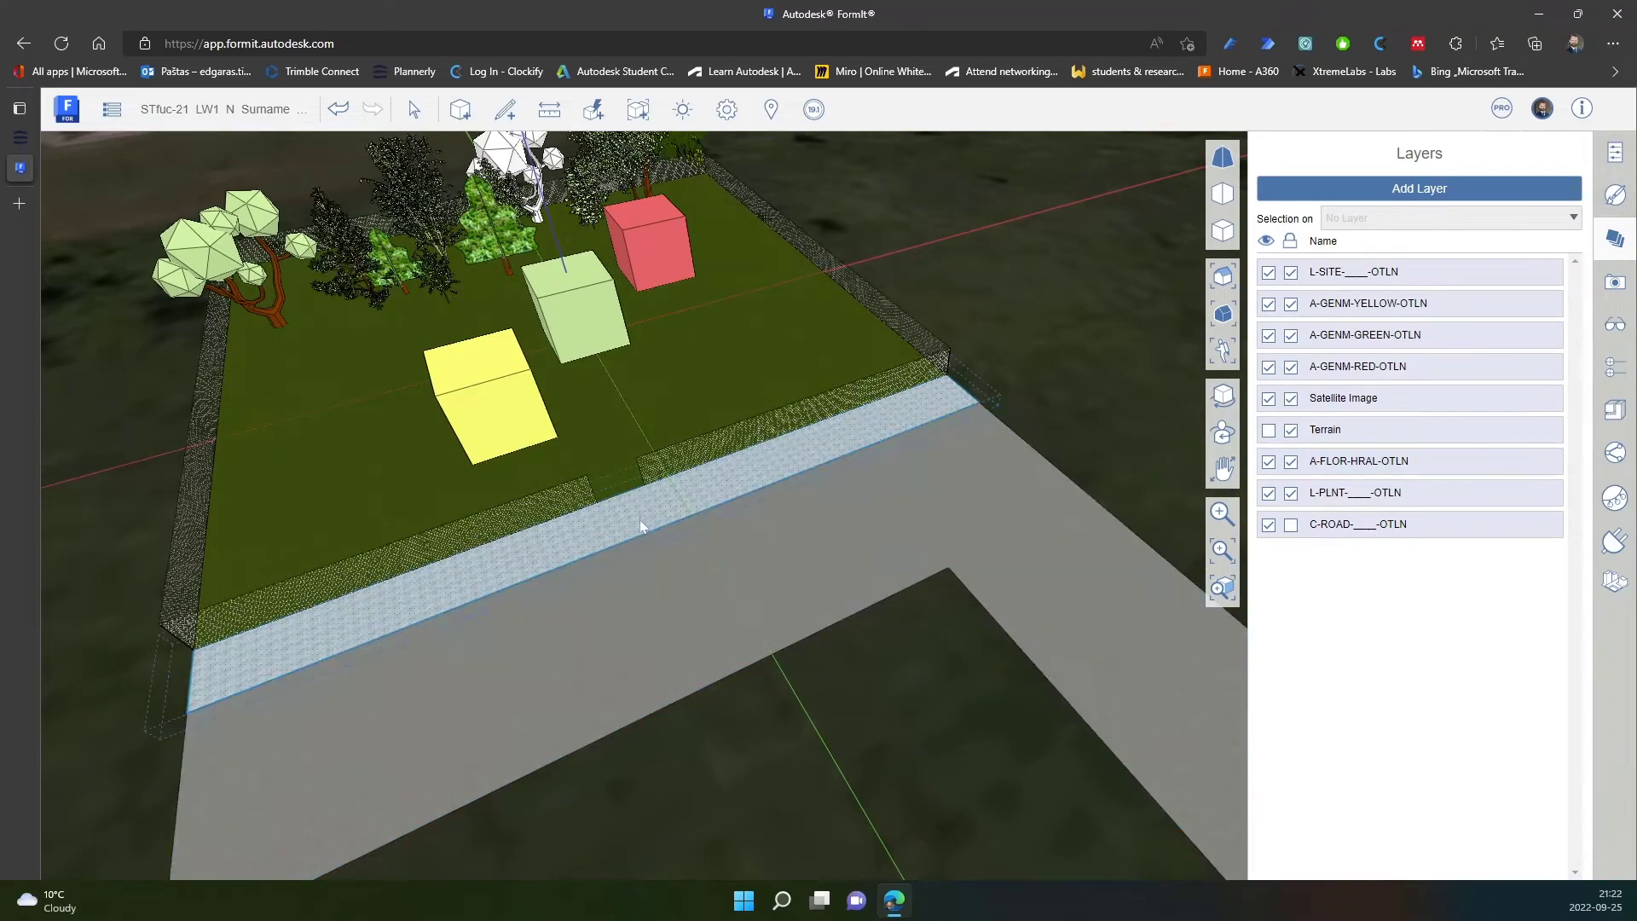
scroll(644, 520, "up", 3)
mouse_move(581, 403)
middle_mouse_down()
mouse_move(709, 548)
mouse_move(527, 439)
mouse_move(413, 424)
mouse_move(413, 332)
mouse_move(341, 378)
mouse_move(691, 461)
mouse_move(650, 538)
middle_mouse_up()
scroll(872, 488, "up", 2)
mouse_move(871, 488)
middle_mouse_down()
mouse_move(826, 447)
mouse_move(654, 406)
middle_mouse_up()
scroll(654, 407, "down", 1)
mouse_move(506, 109)
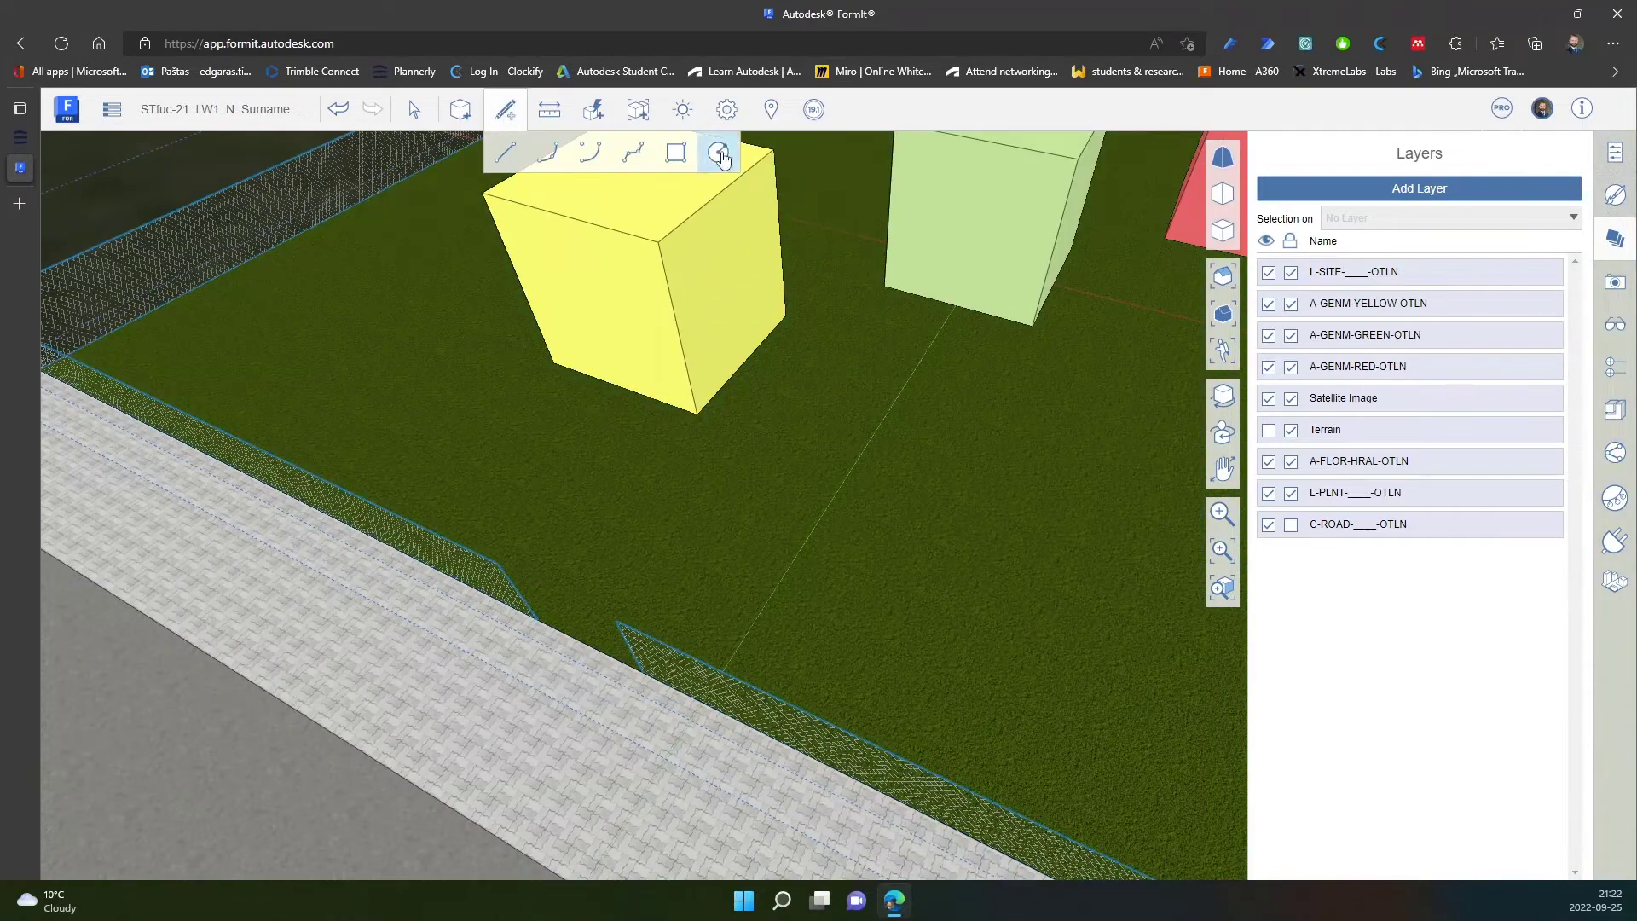
Draw a 10.25 m path rectangle from the sidewalk edge to the green block corner and delete the extra face.
left_click(719, 155)
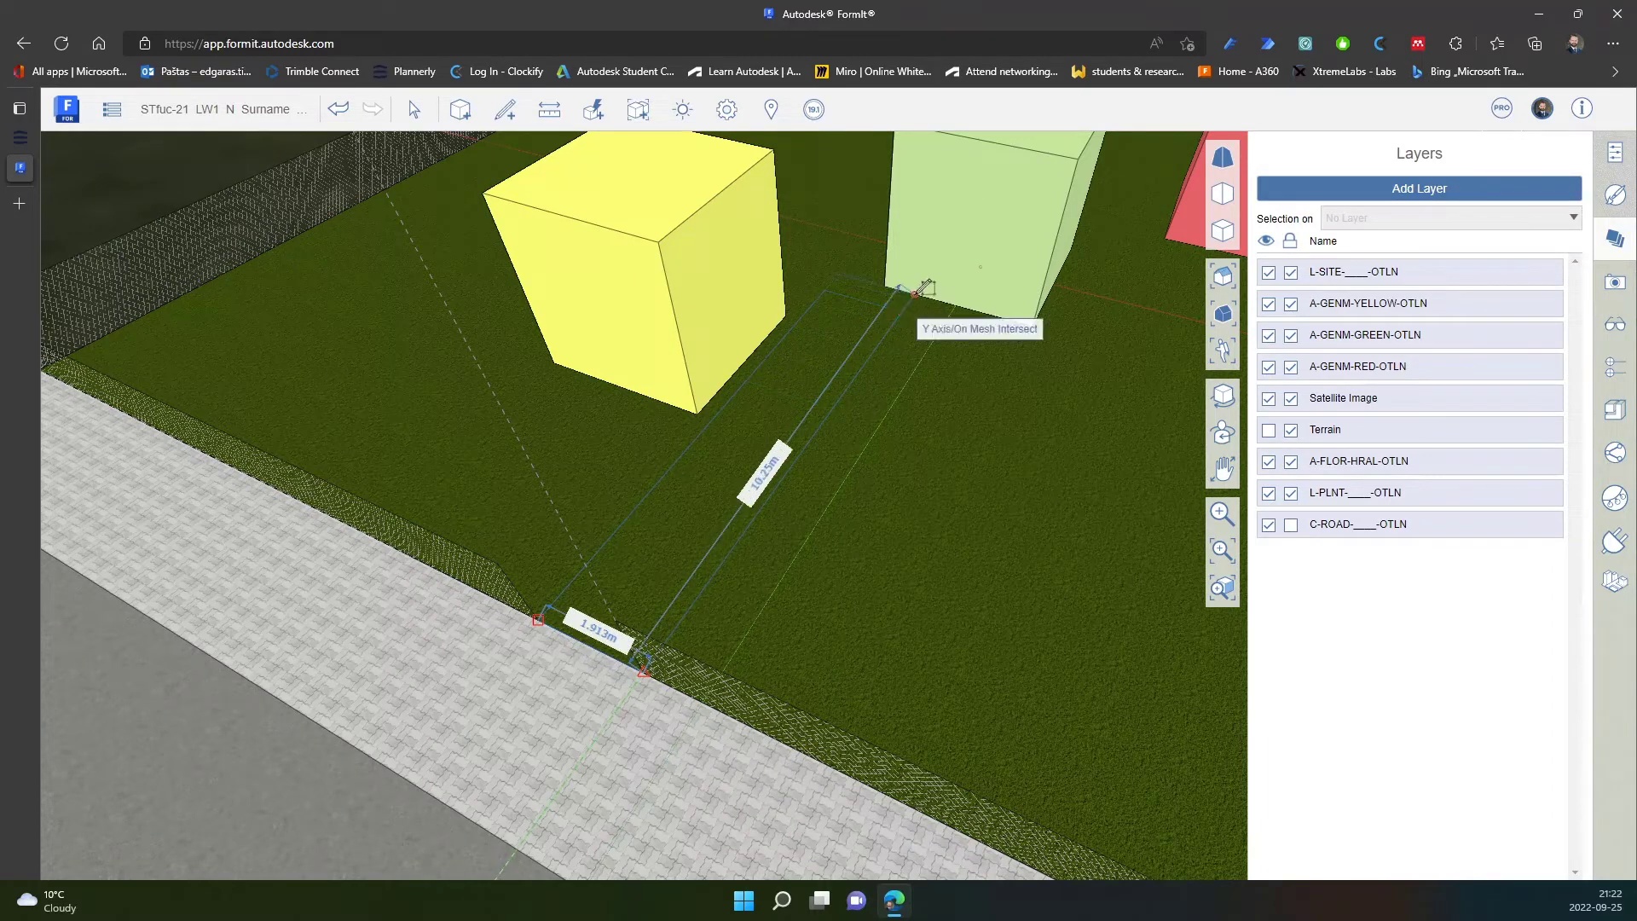
left_click(917, 291)
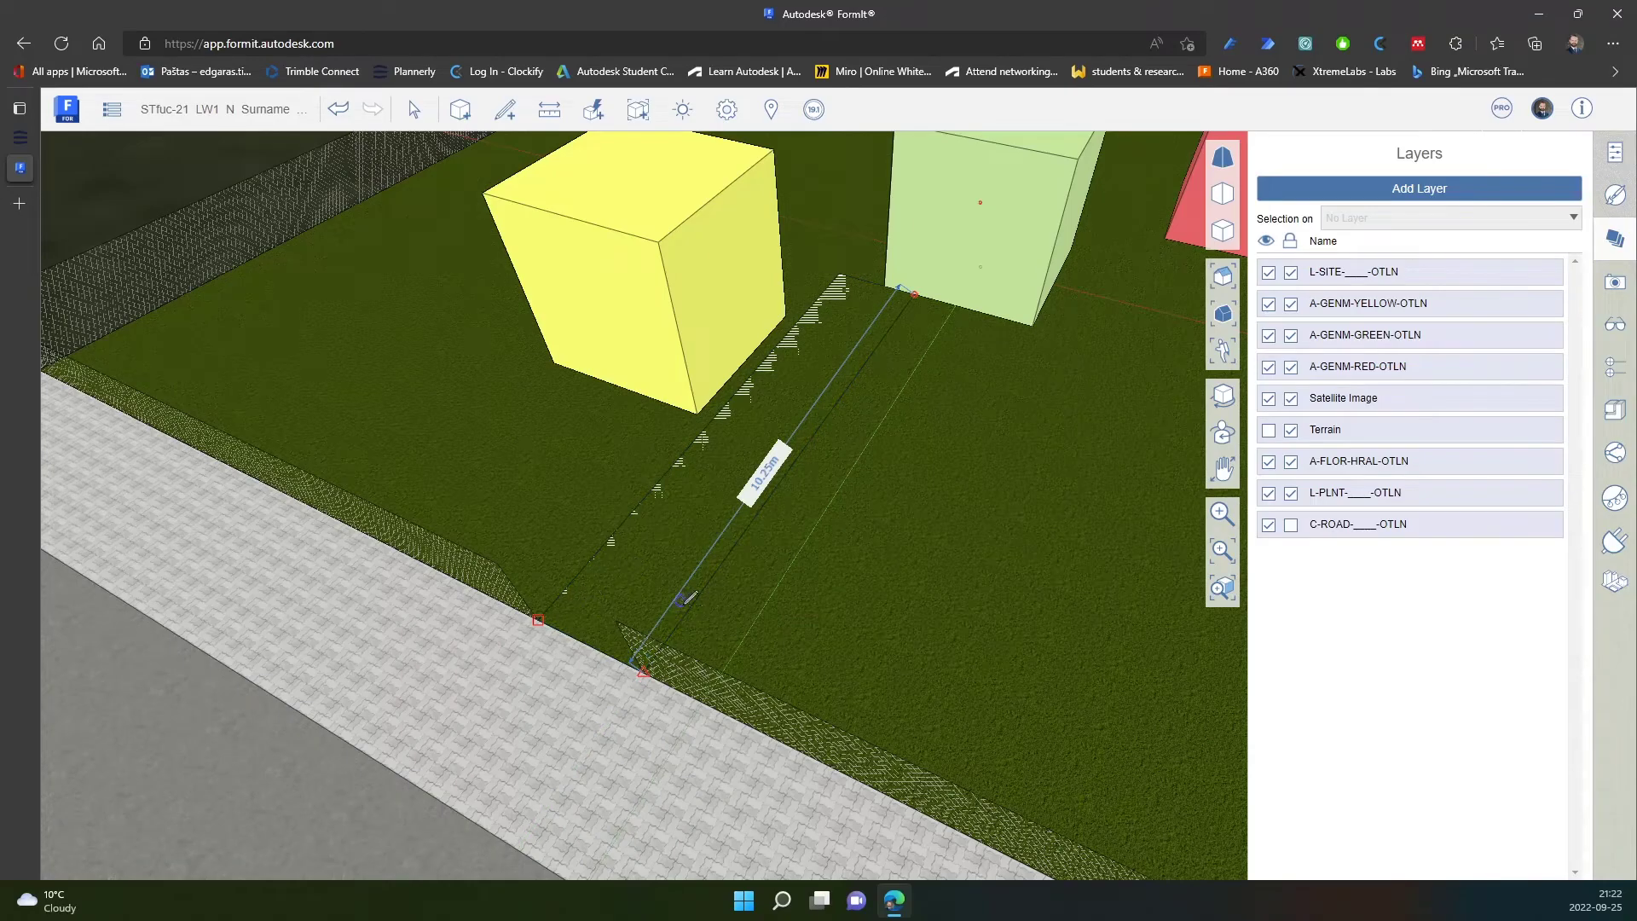
middle_click_drag(741, 594, 872, 533)
scroll(951, 559, "up", 5)
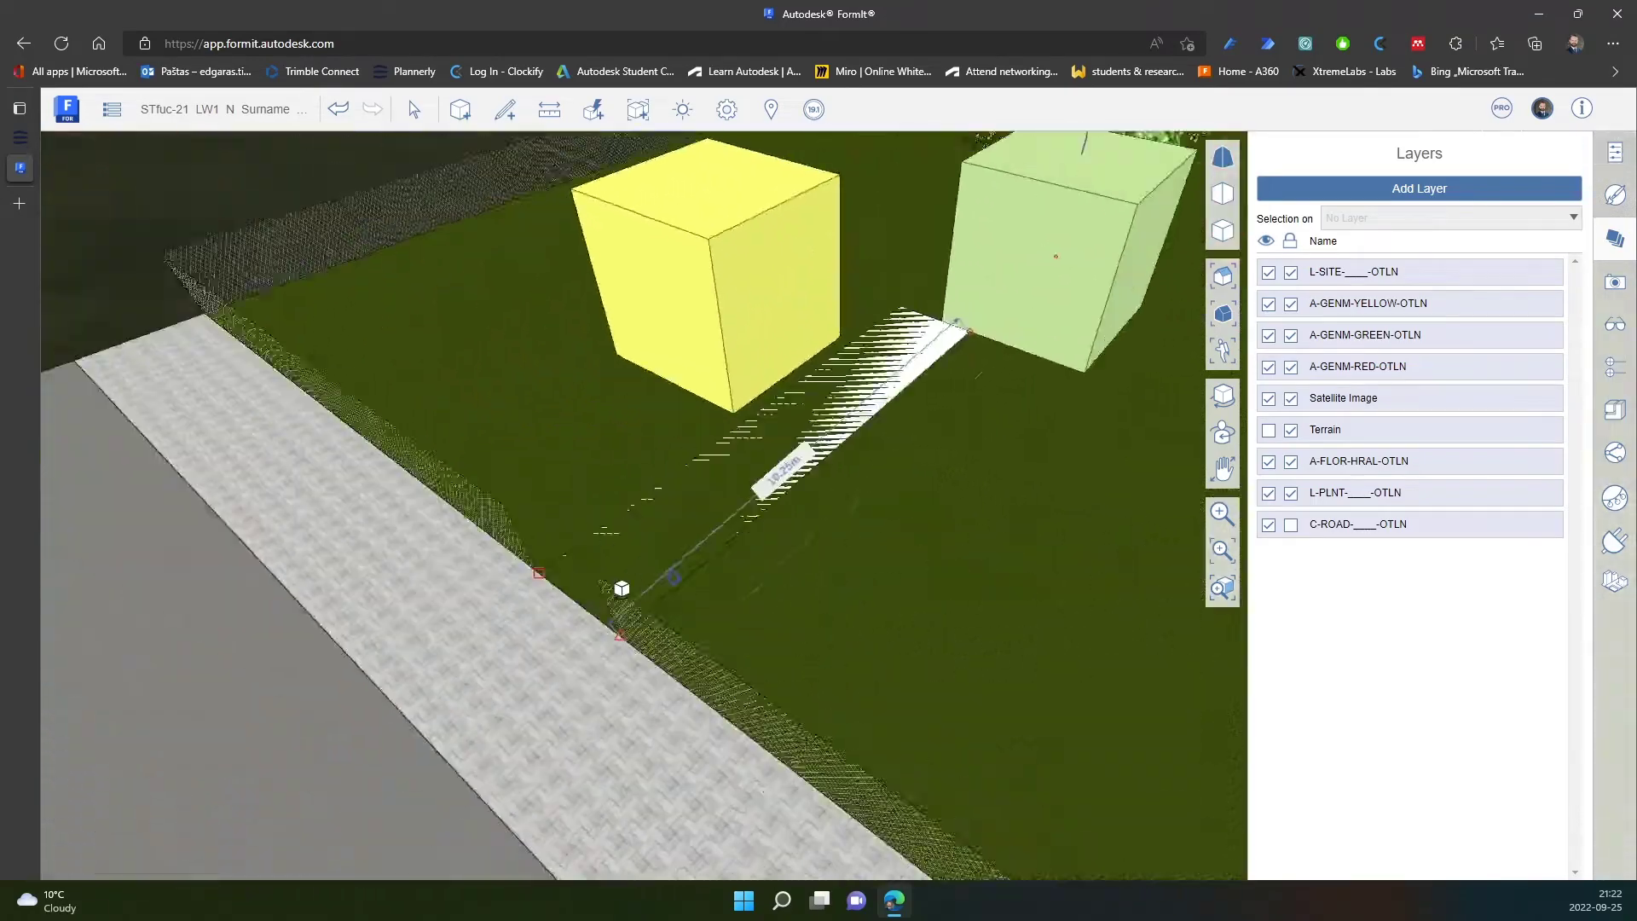
middle_click_drag(612, 589, 691, 559)
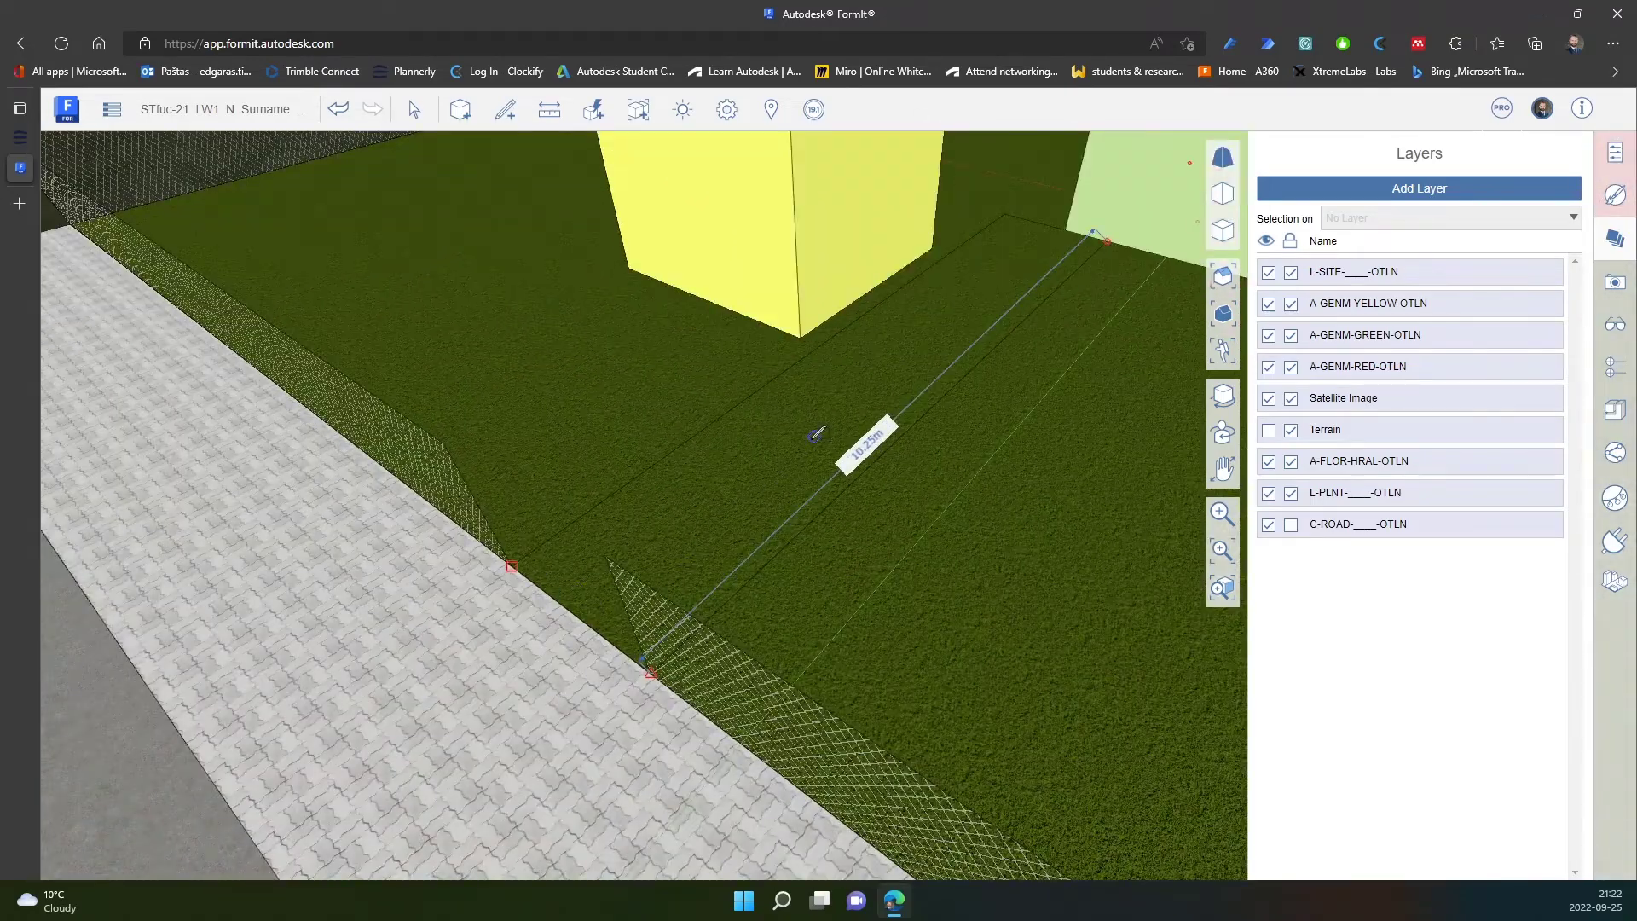
mouse_move(794, 450)
middle_mouse_down()
mouse_move(669, 512)
mouse_move(782, 523)
mouse_move(819, 570)
mouse_move(877, 535)
mouse_move(858, 574)
mouse_move(765, 509)
middle_mouse_up()
left_click(668, 516)
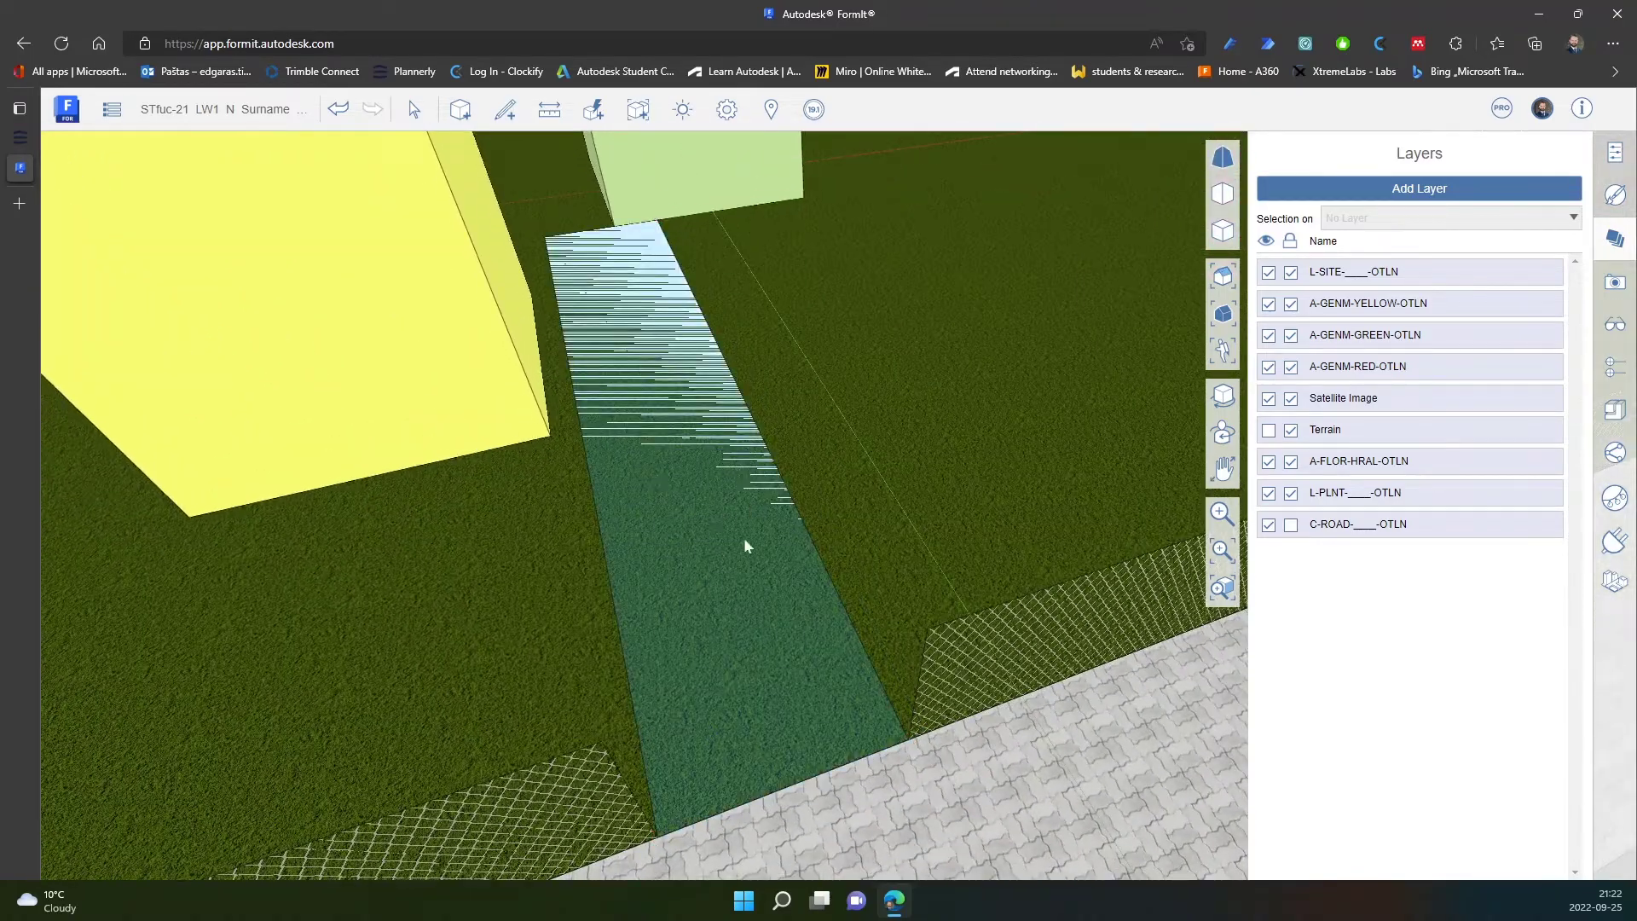
mouse_move(727, 583)
middle_mouse_down()
mouse_move(918, 523)
mouse_move(760, 567)
mouse_move(750, 500)
mouse_move(853, 545)
mouse_move(908, 542)
mouse_move(867, 538)
mouse_move(798, 452)
mouse_move(852, 474)
mouse_move(716, 555)
mouse_move(830, 612)
middle_mouse_up()
left_click(760, 568)
key("Delete")
Extrude the path strip face by 0.1 m.
left_click(717, 565)
left_click_drag(687, 587, 684, 566)
type("0")
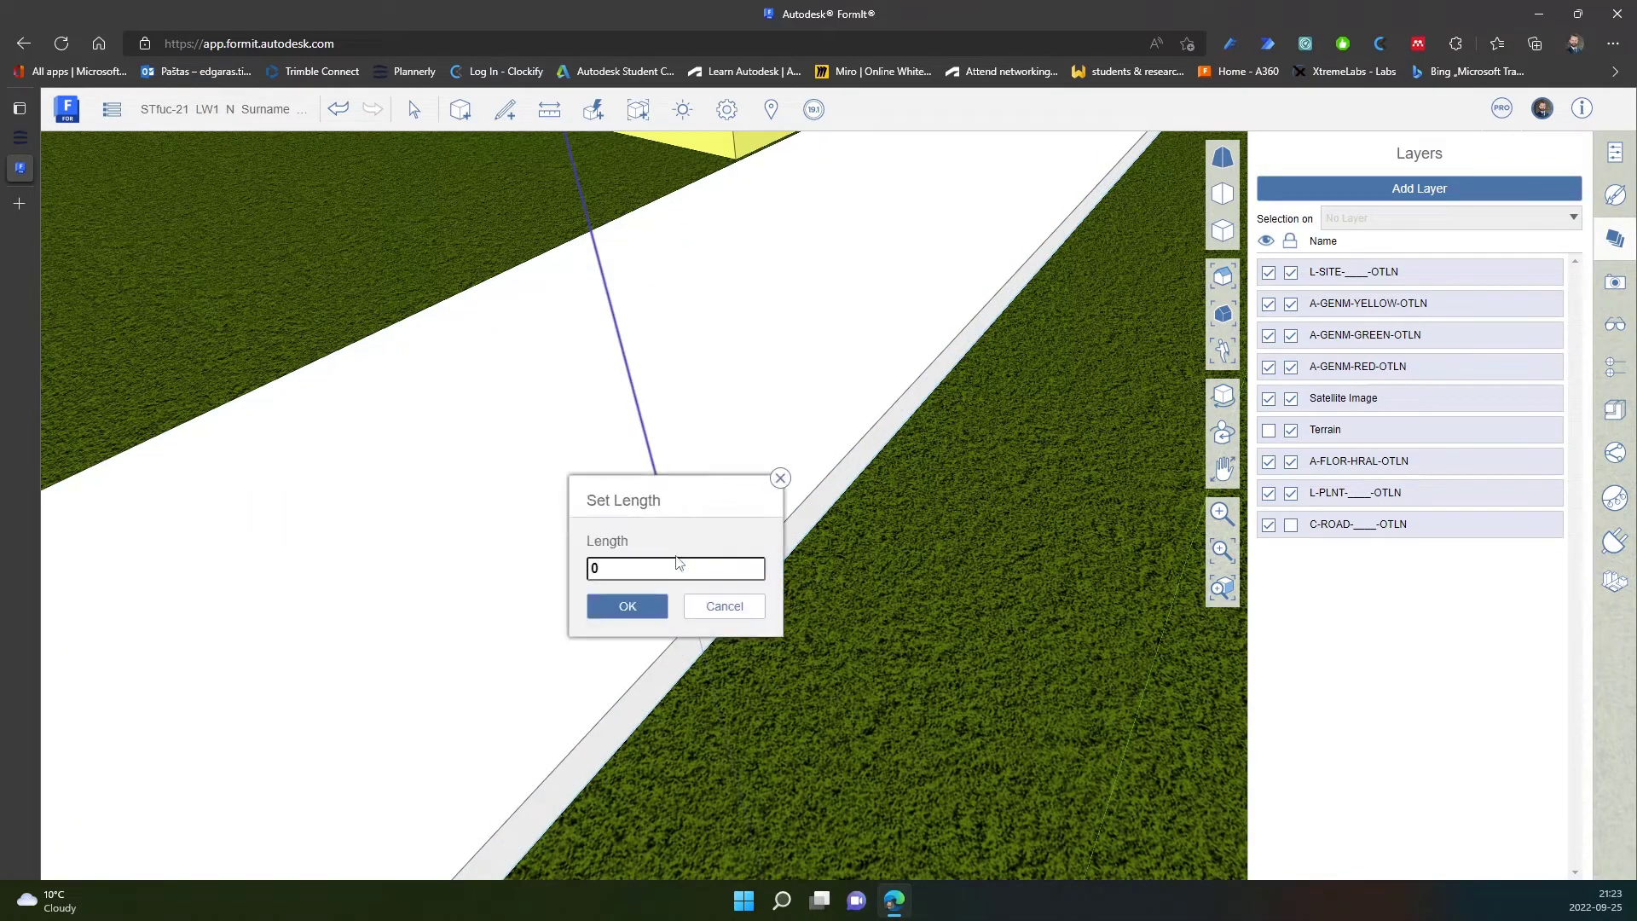
left_click(646, 573)
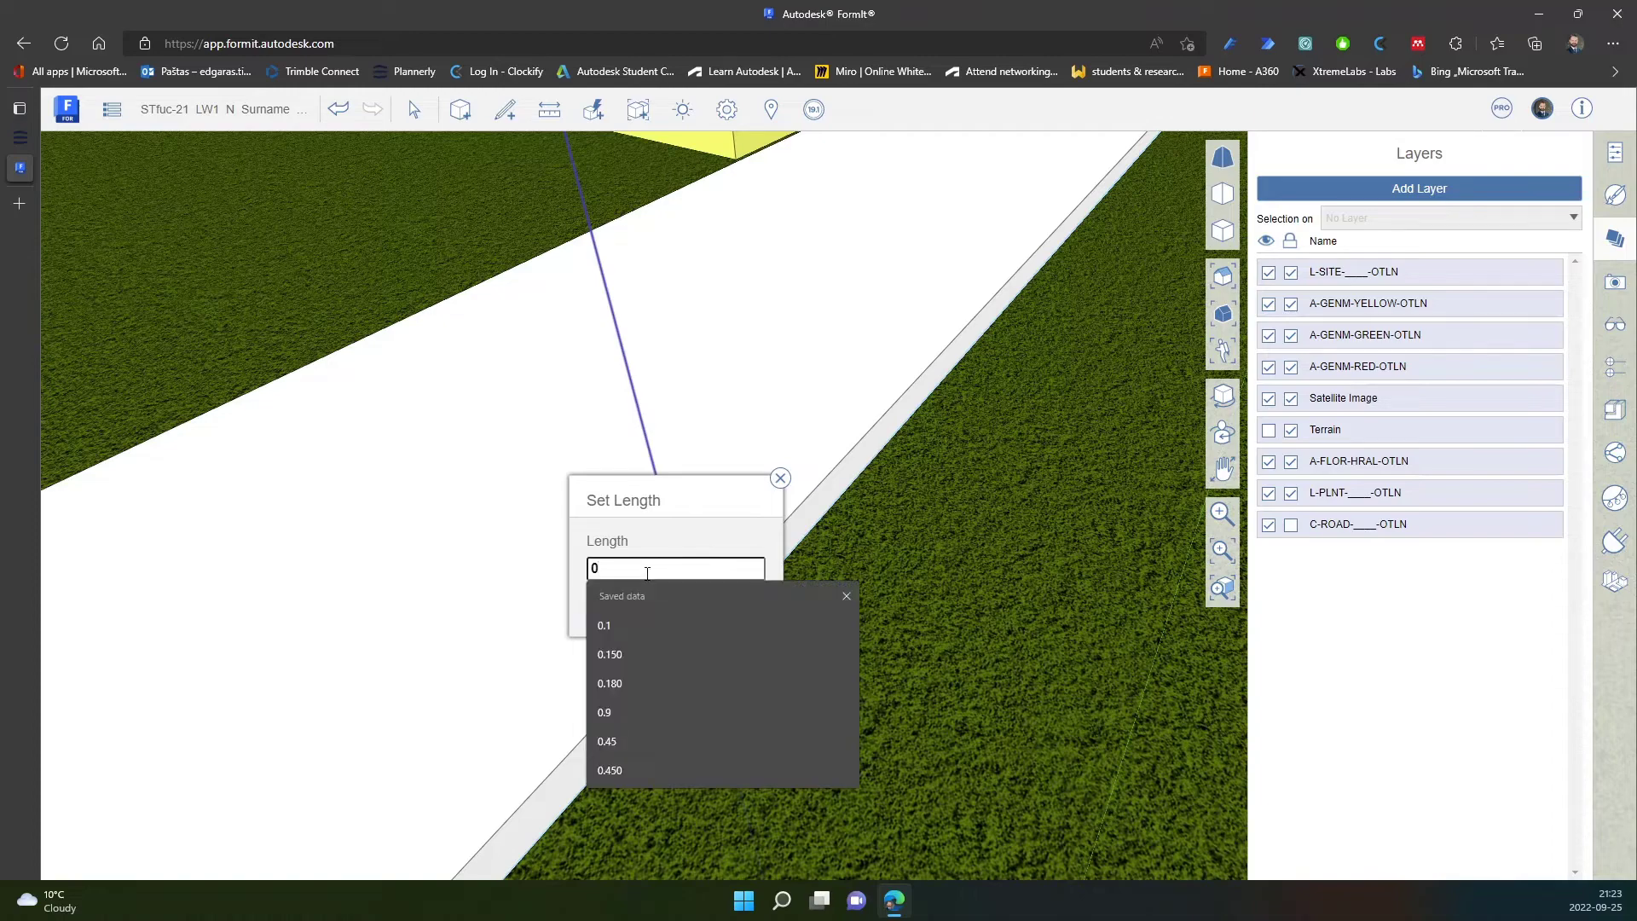
left_click(612, 626)
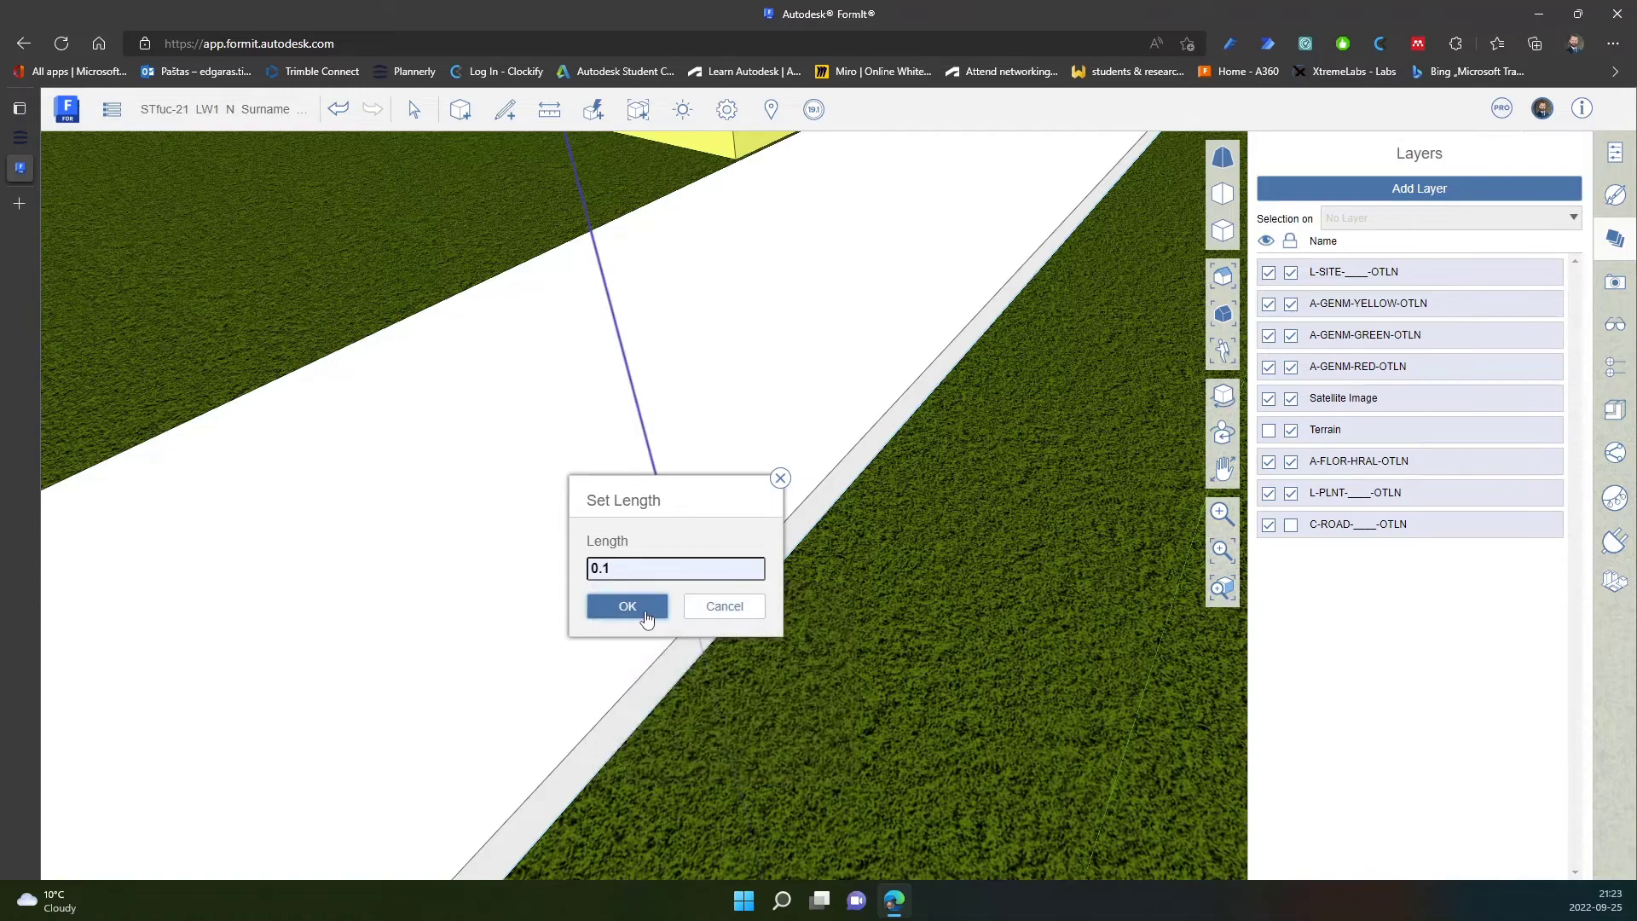
left_click(647, 607)
scroll(860, 504, "down", 2)
scroll(756, 482, "down", 2)
scroll(837, 538, "down", 2)
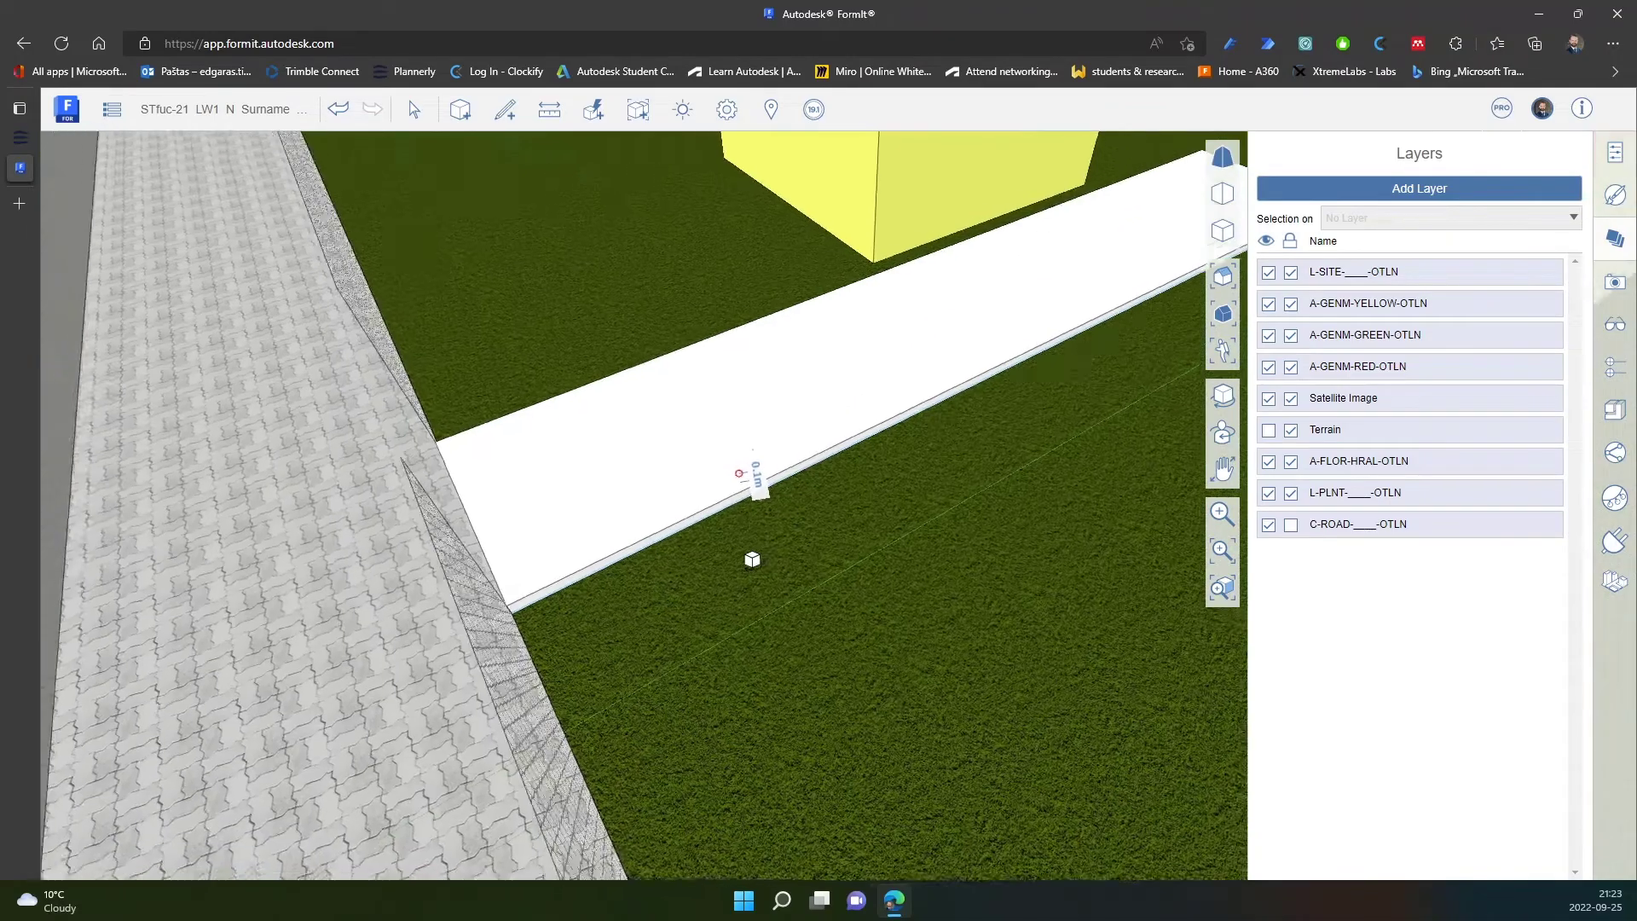
Change the path strip's thickness from 0.1 to 0.05 m.
mouse_move(743, 544)
middle_mouse_down()
mouse_move(584, 447)
mouse_move(728, 406)
mouse_move(831, 520)
mouse_move(696, 515)
middle_mouse_up()
scroll(696, 514, "up", 2)
left_click(780, 496)
left_click(774, 498)
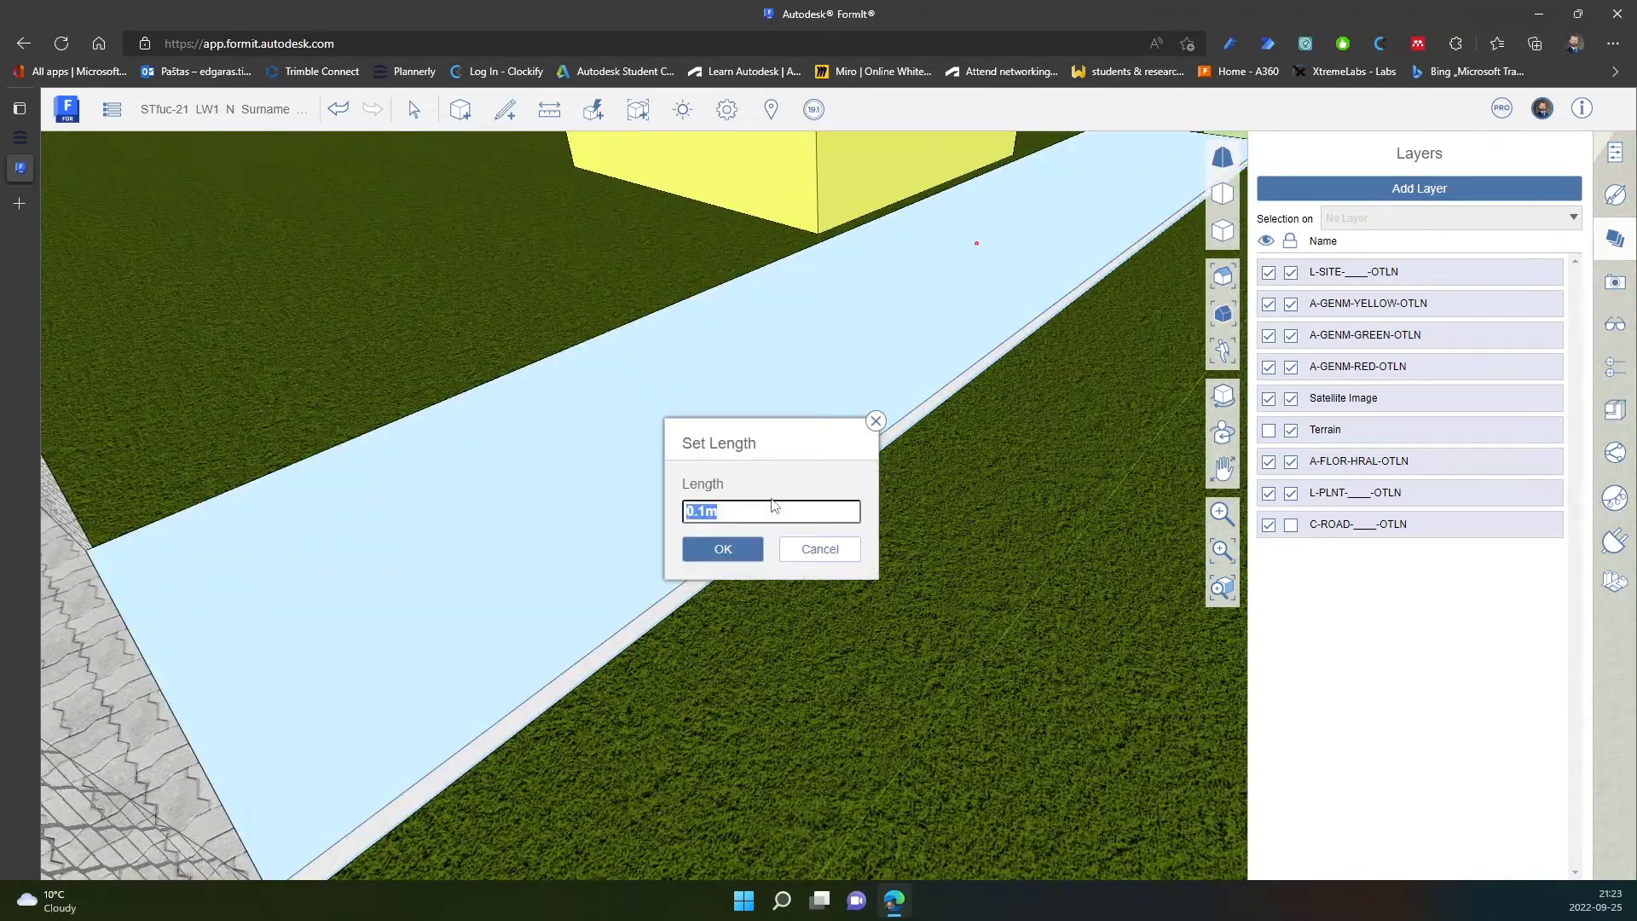
type("0.05")
key("Return")
left_click(836, 634)
scroll(837, 626, "down", 1)
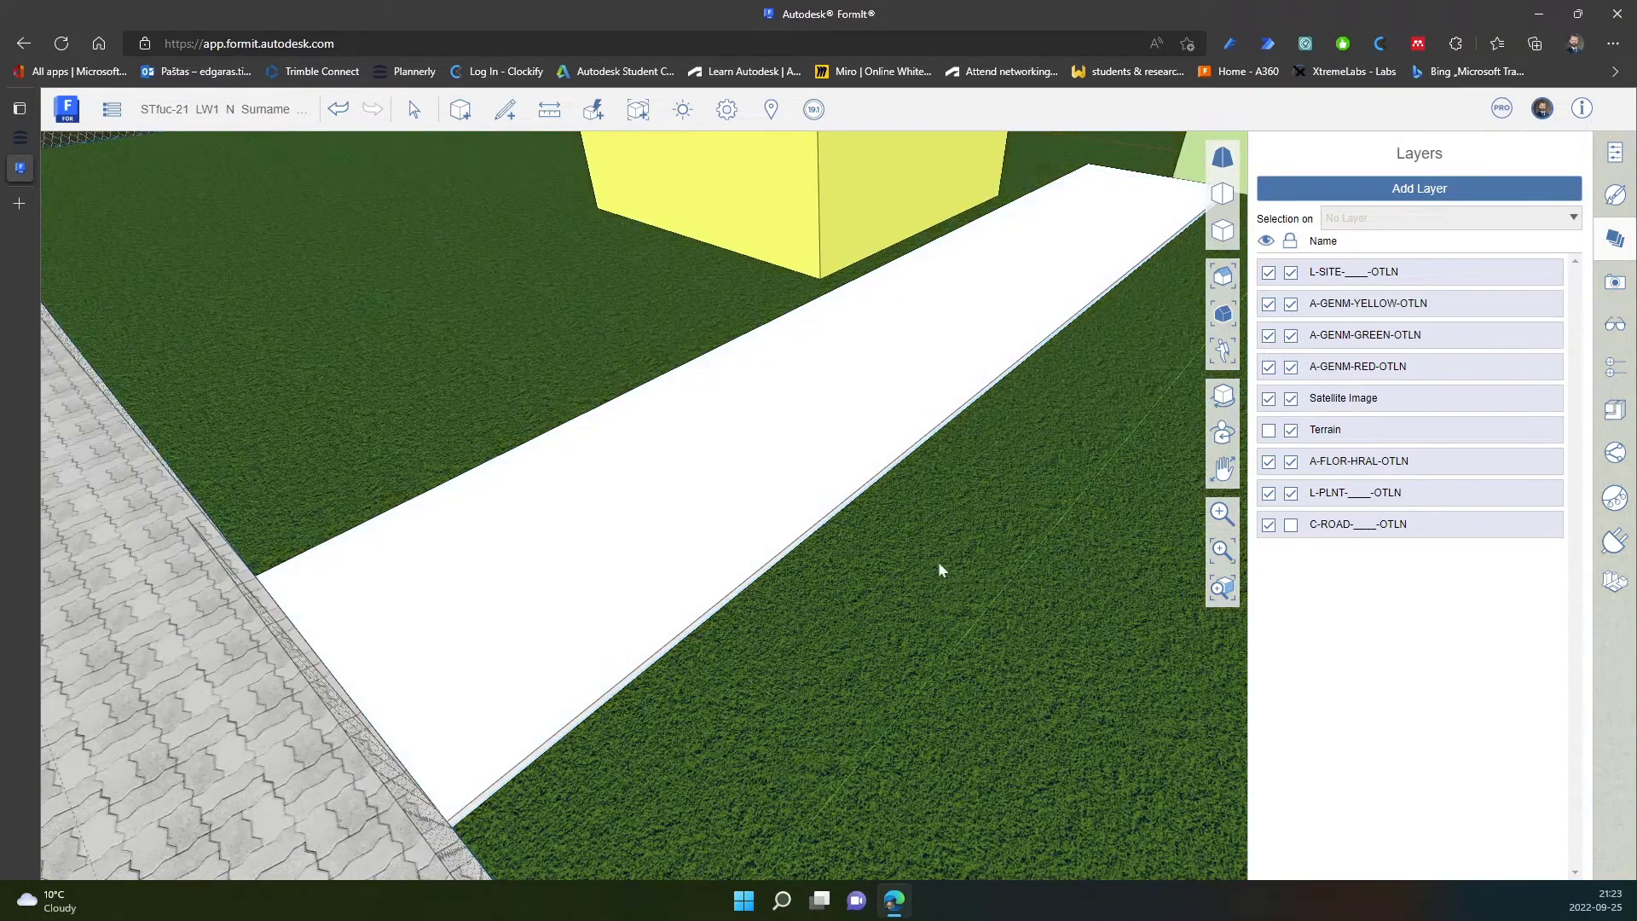
scroll(938, 562, "down", 1)
left_click(807, 440)
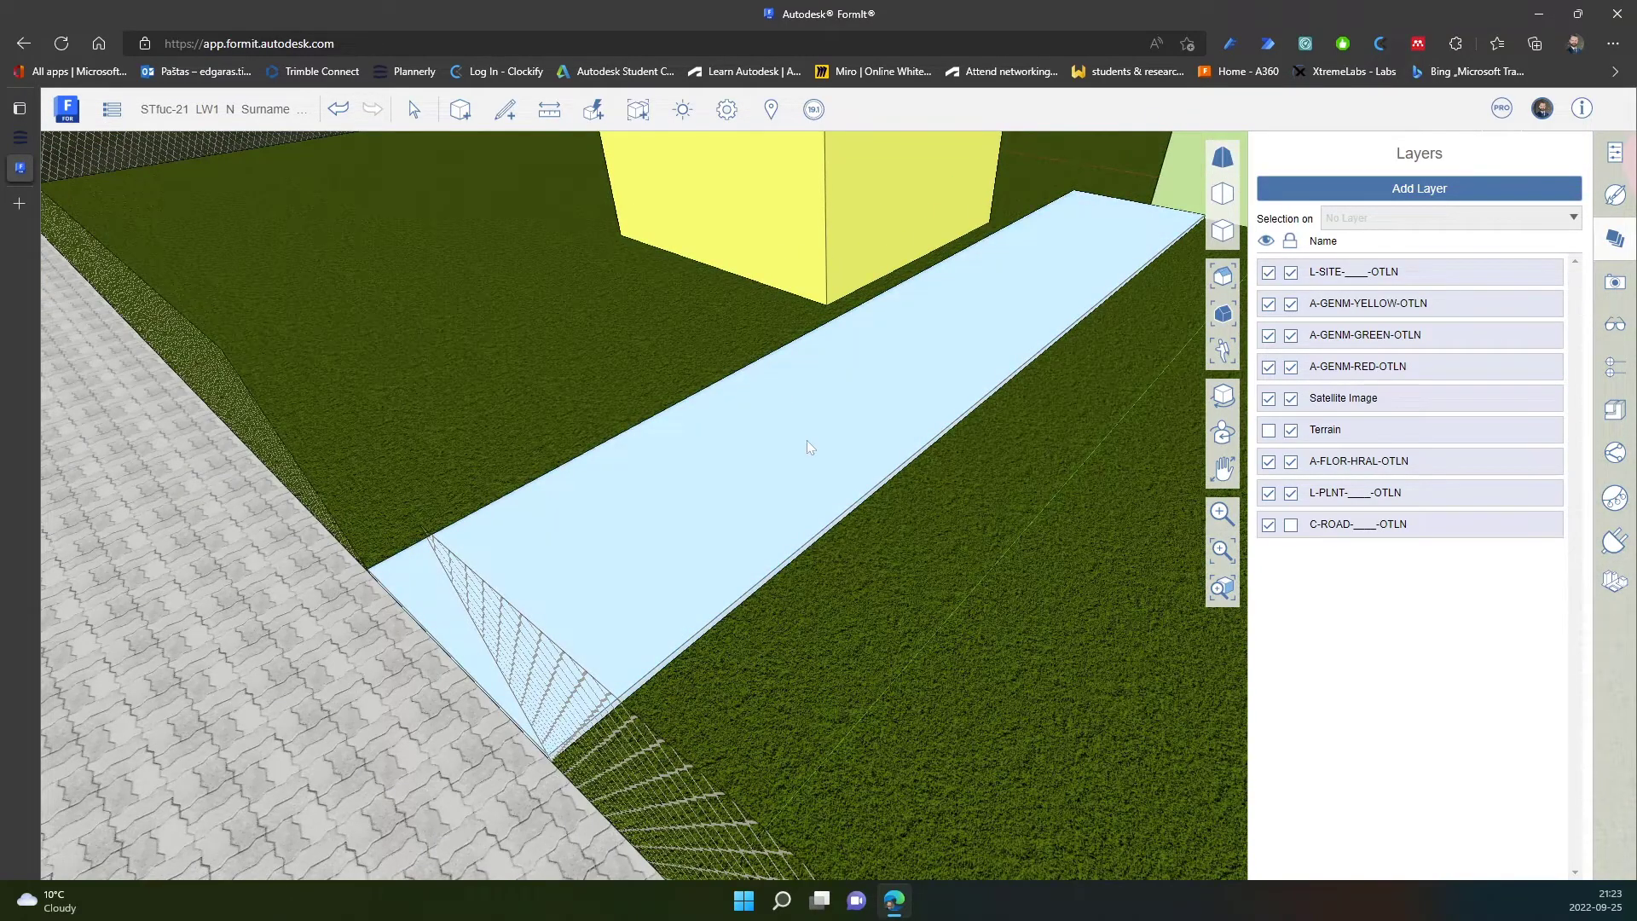
Apply the Pavers - Interlock material to the whole path strip.
left_click(808, 440)
left_click(808, 441)
right_click(788, 436)
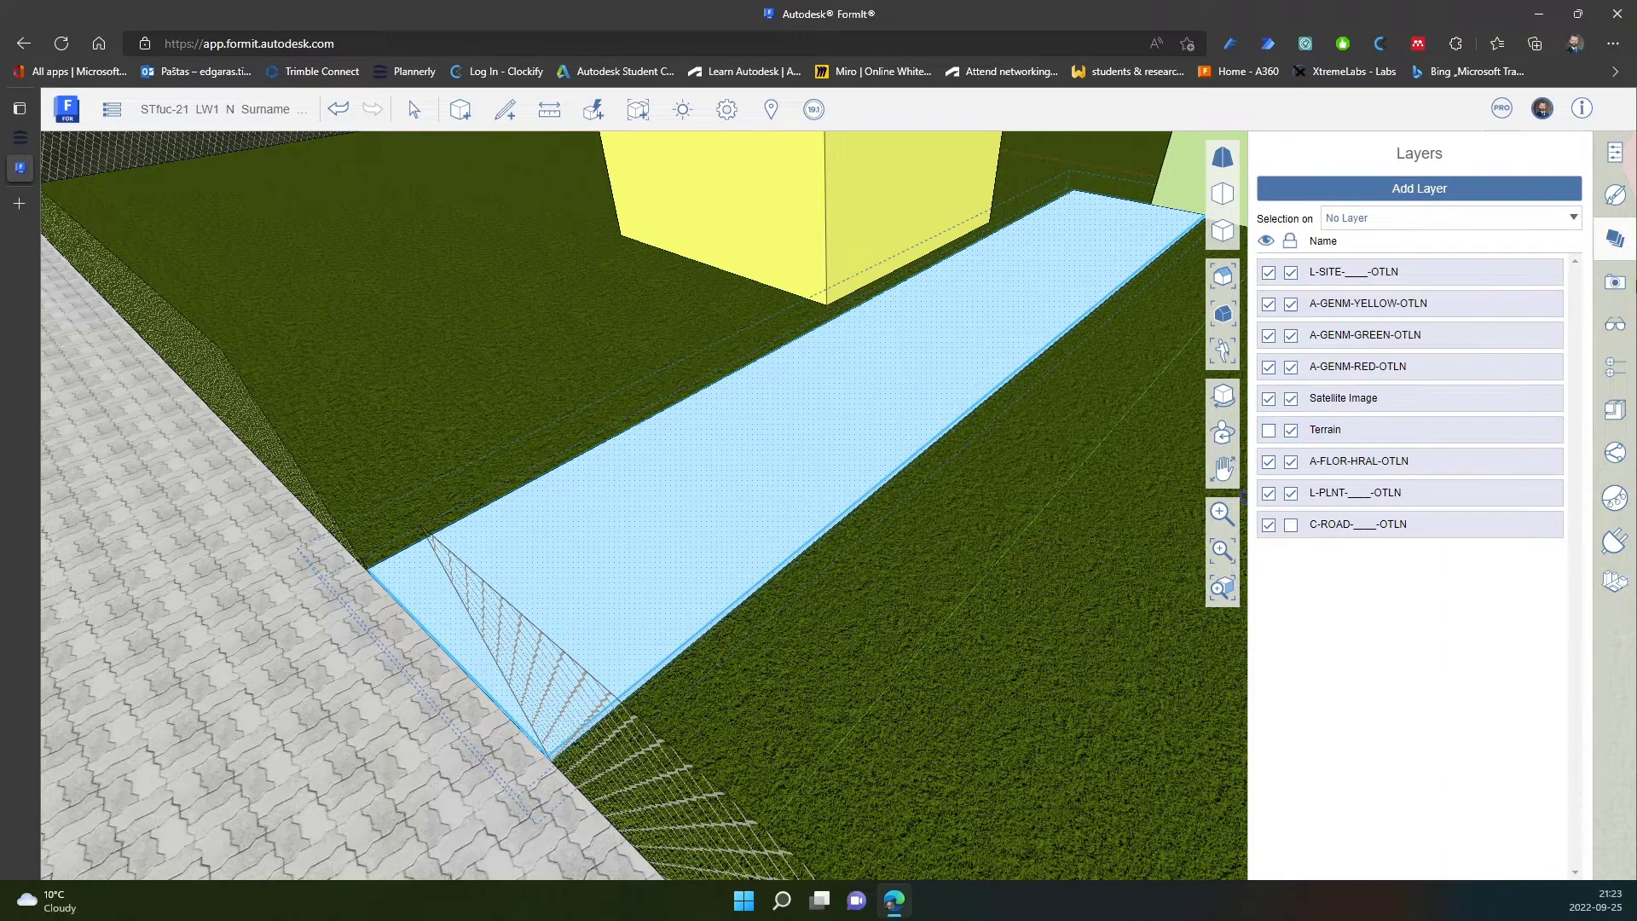
left_click(1617, 200)
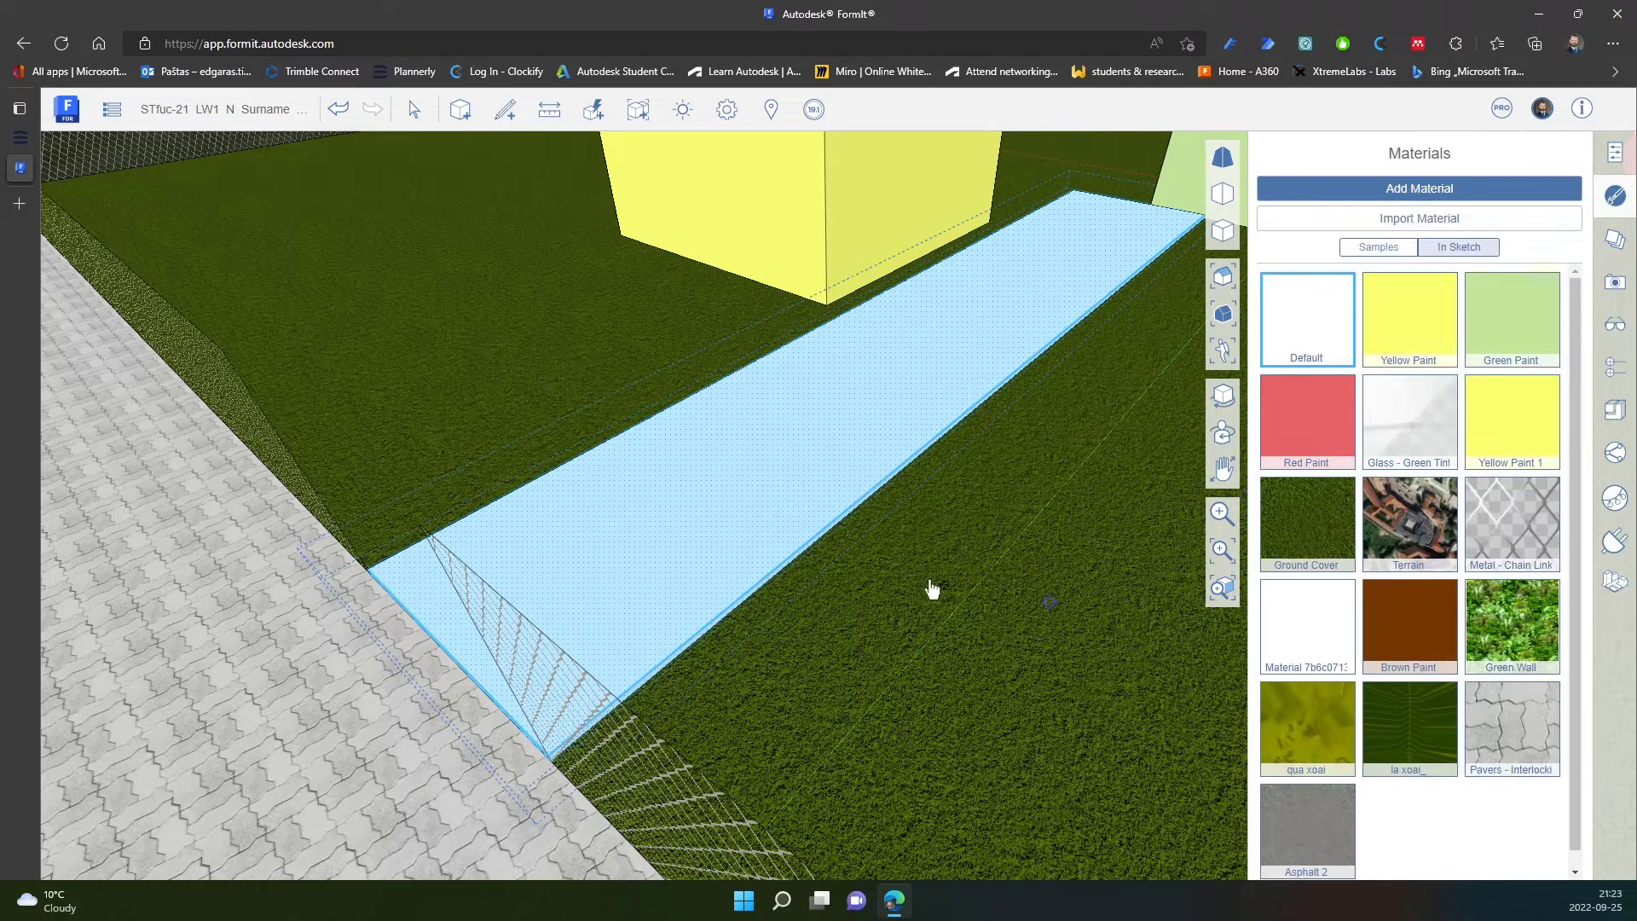
left_click(822, 432)
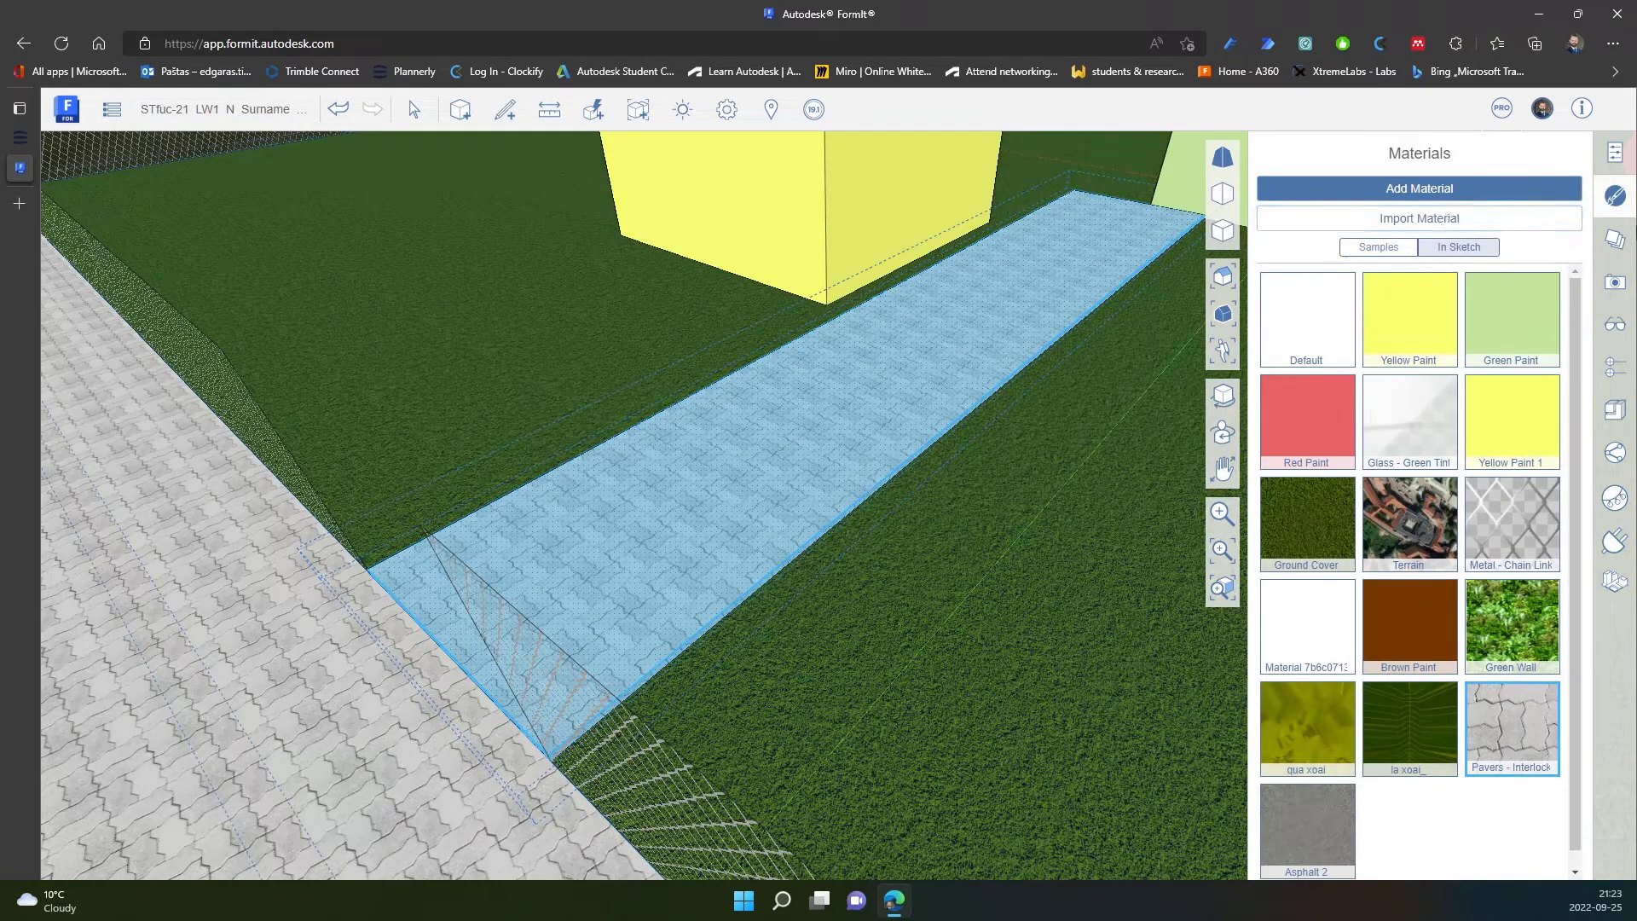
Show the Layers panel's layer choices for the selected strip.
left_click(1616, 240)
left_click(1376, 220)
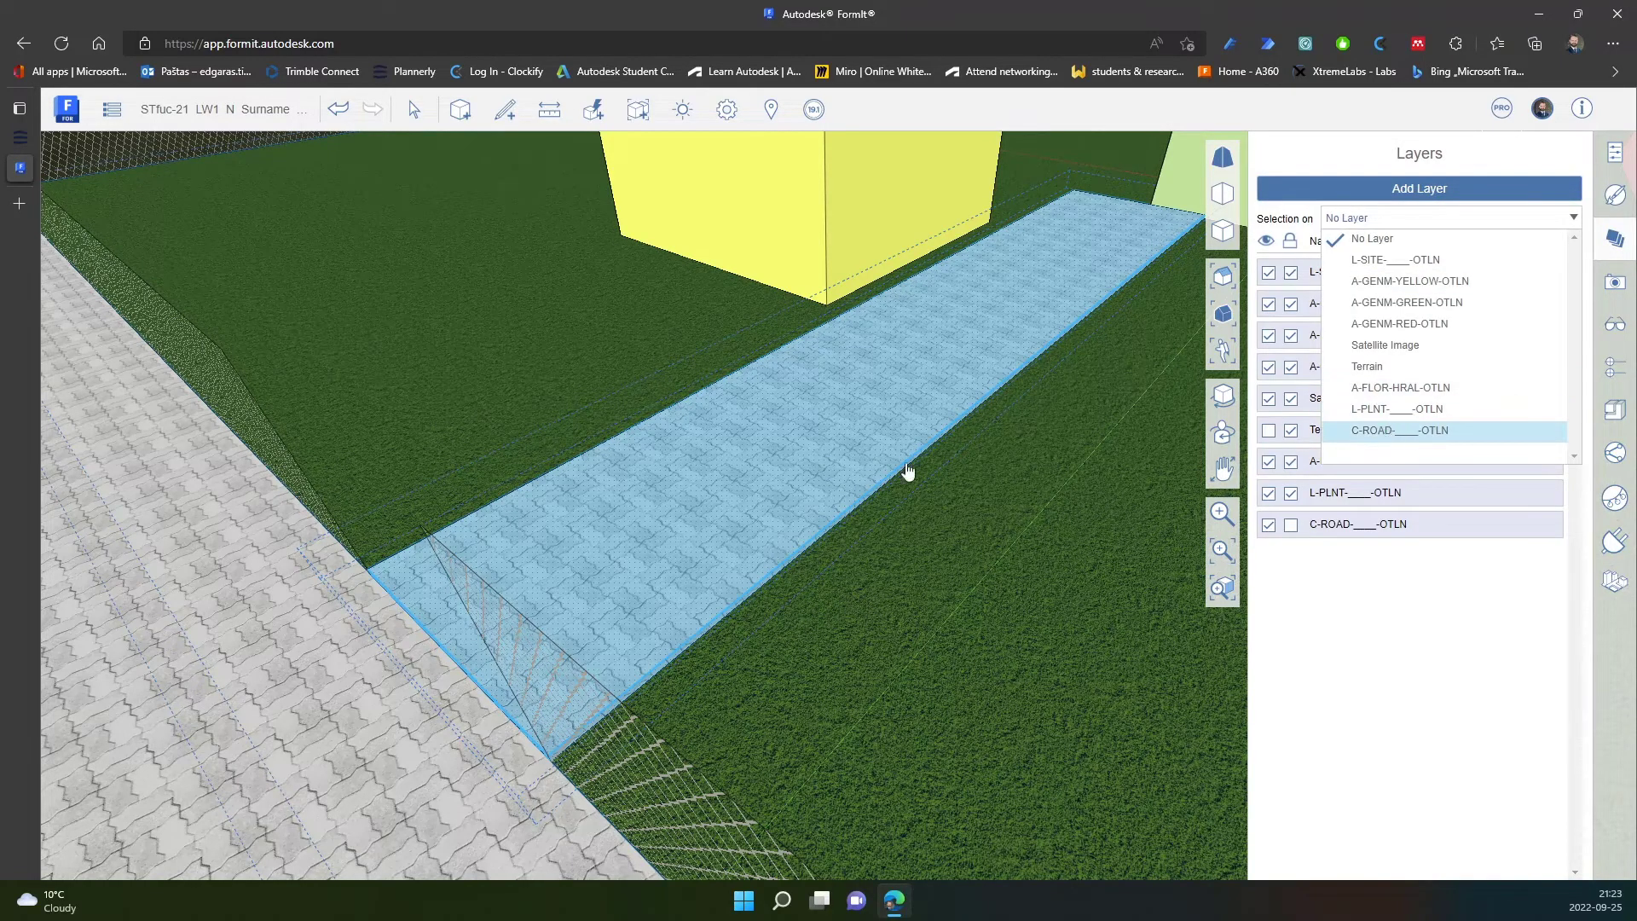
mouse_move(896, 448)
middle_mouse_down()
mouse_move(884, 359)
mouse_move(541, 680)
middle_mouse_up()
scroll(674, 622, "up", 3)
scroll(633, 638, "up", 3)
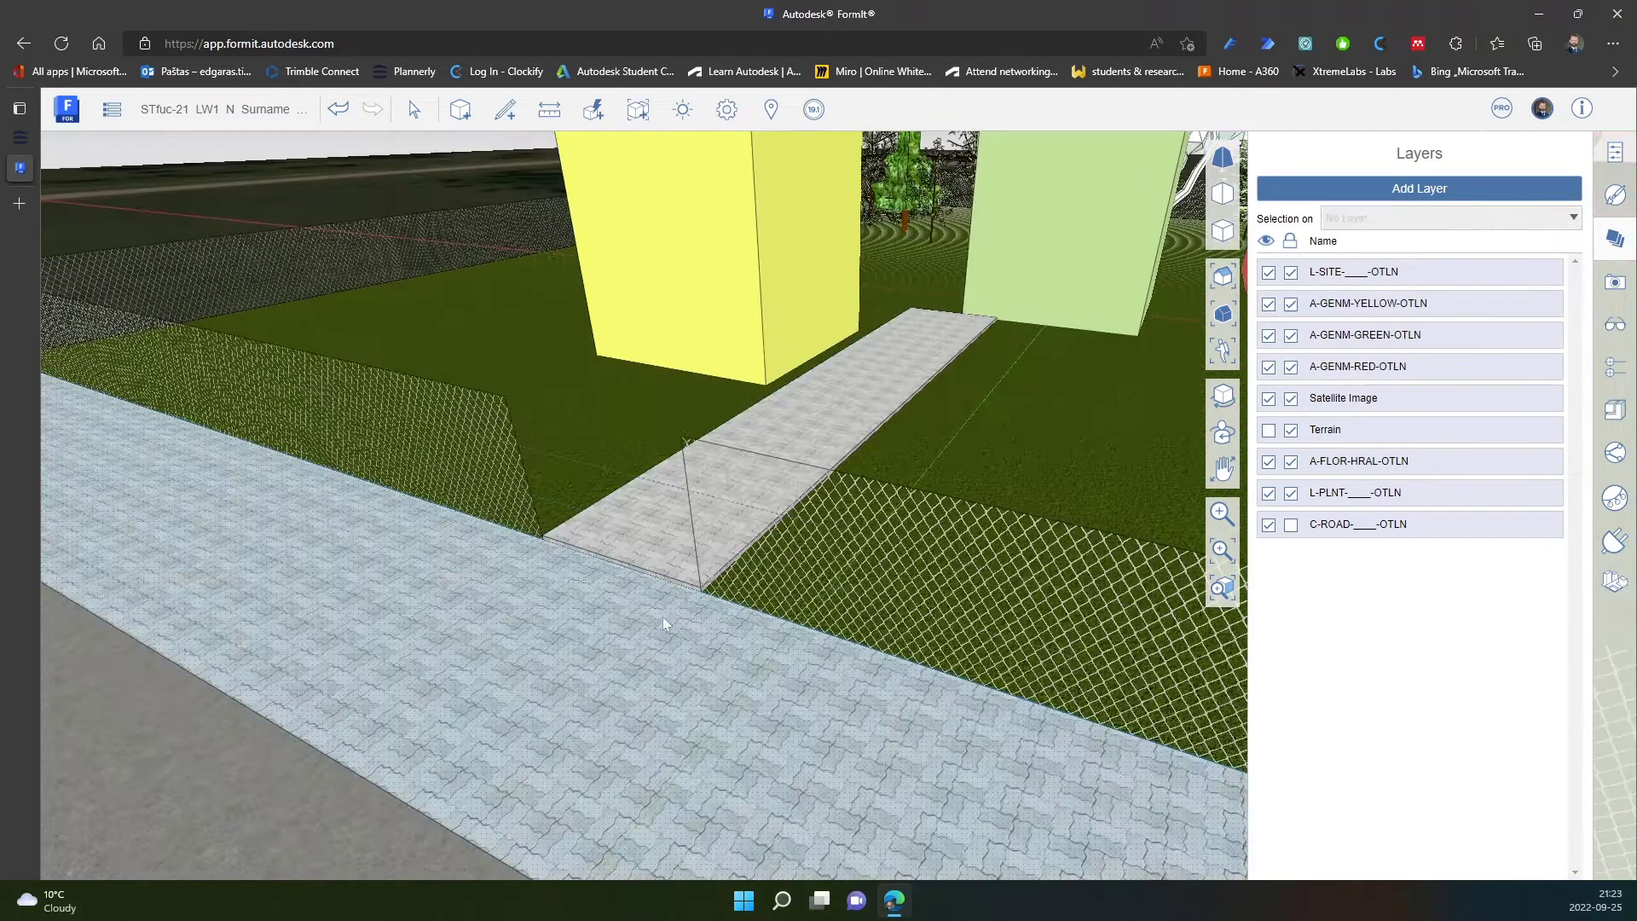
scroll(556, 665, "up", 3)
Raise the paving group's face by about 0.06 m.
double_click(541, 644)
scroll(629, 541, "up", 3)
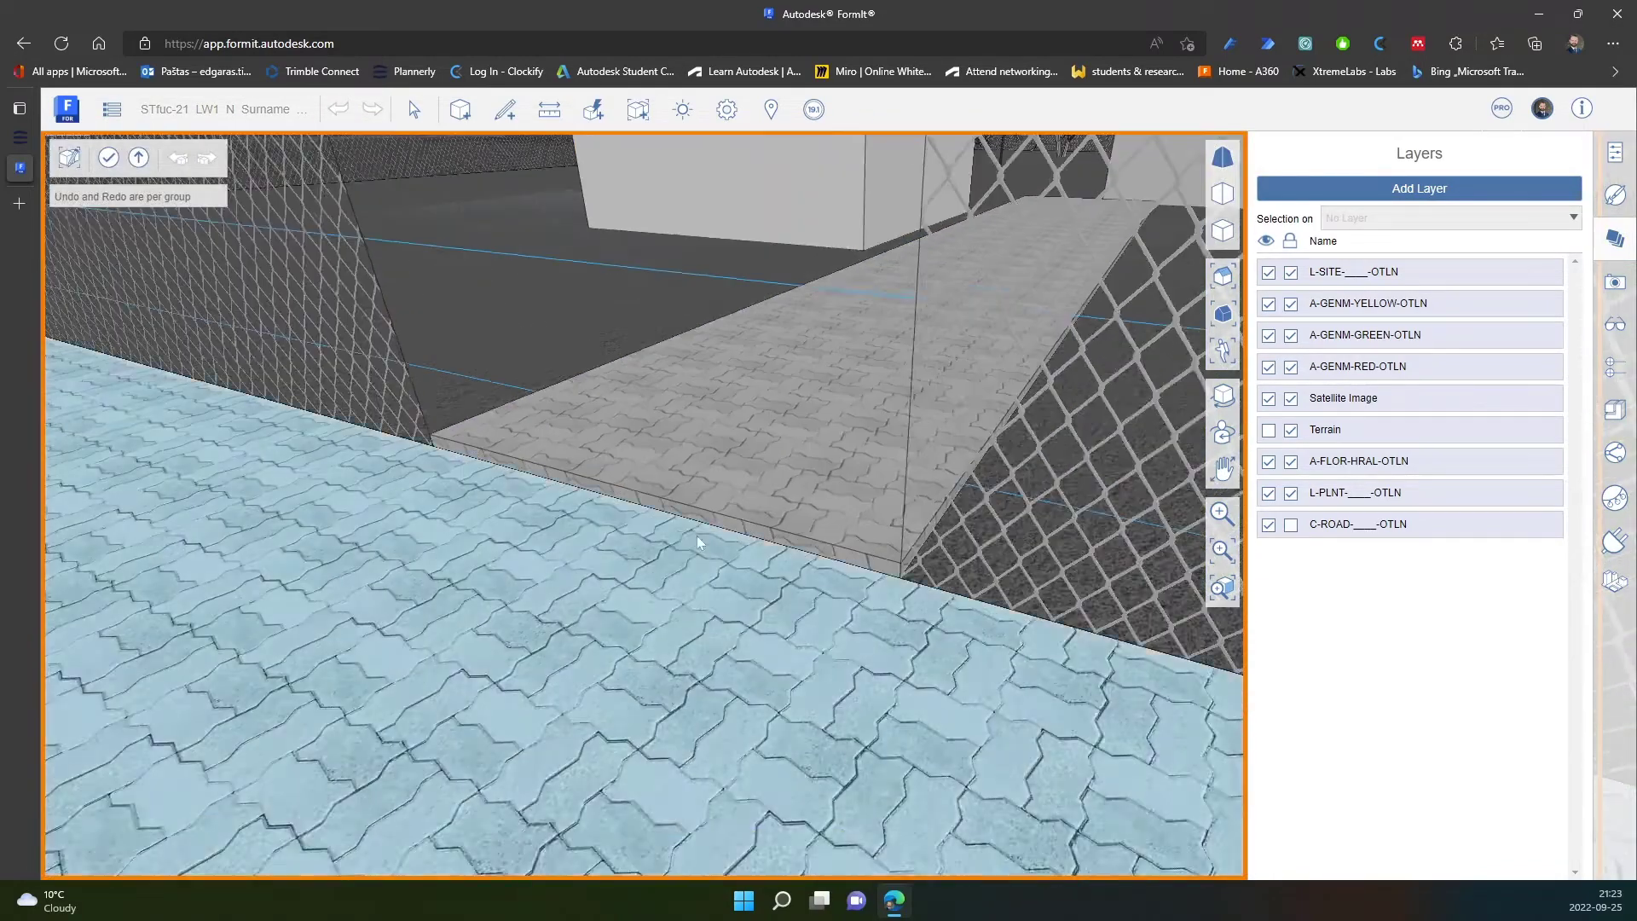
scroll(736, 564, "up", 2)
scroll(748, 595, "up", 2)
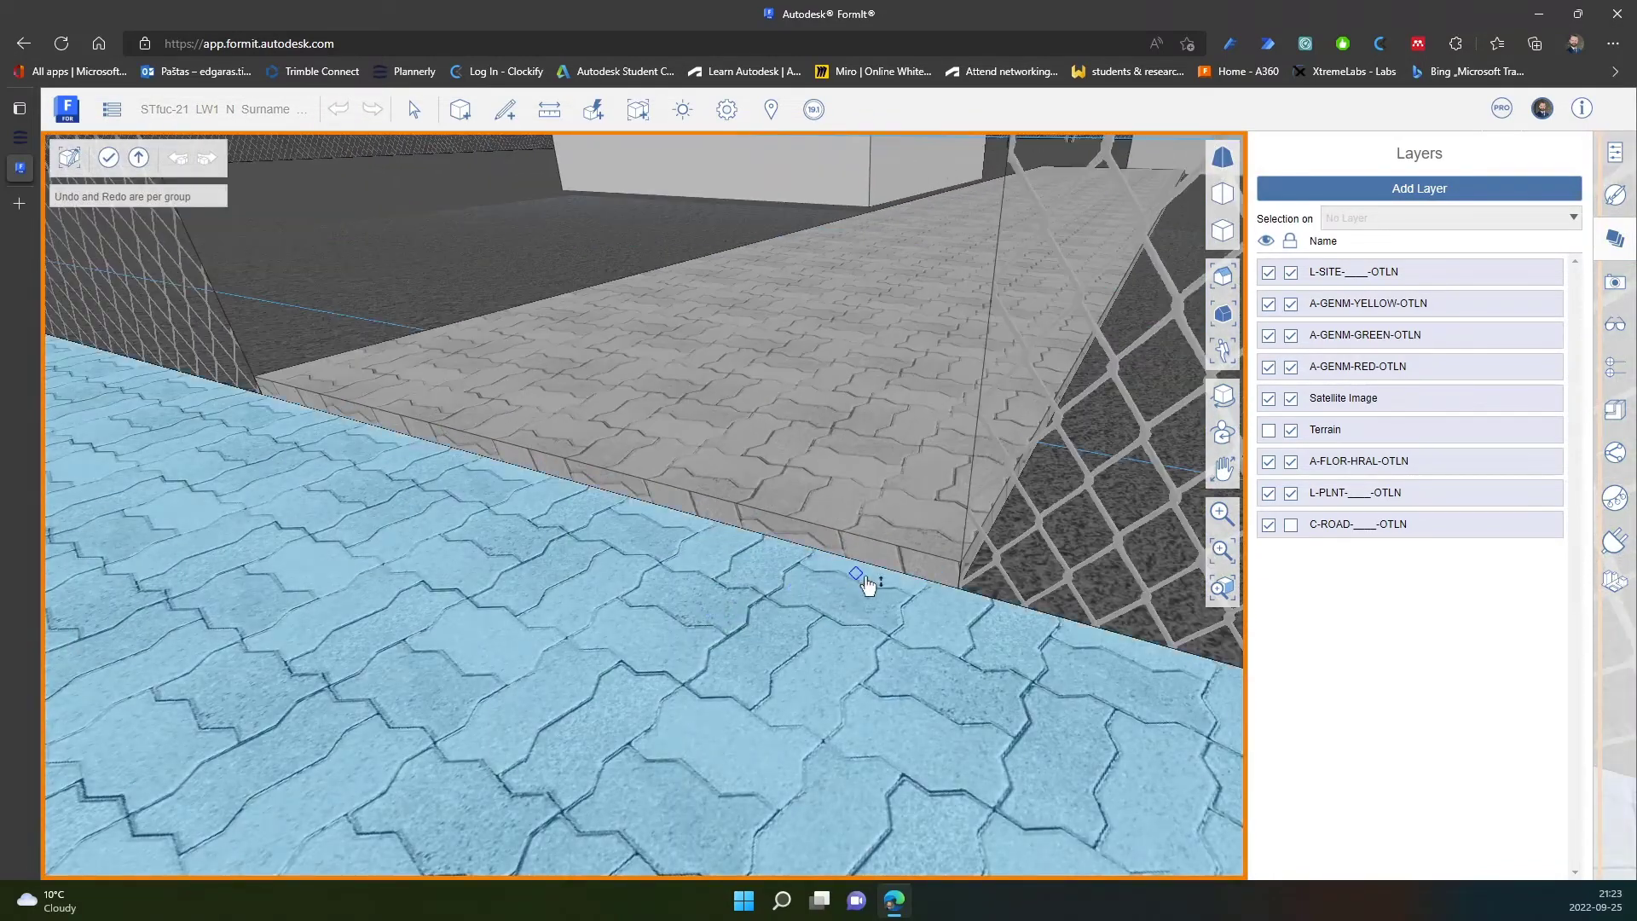
left_click_drag(876, 554, 877, 550)
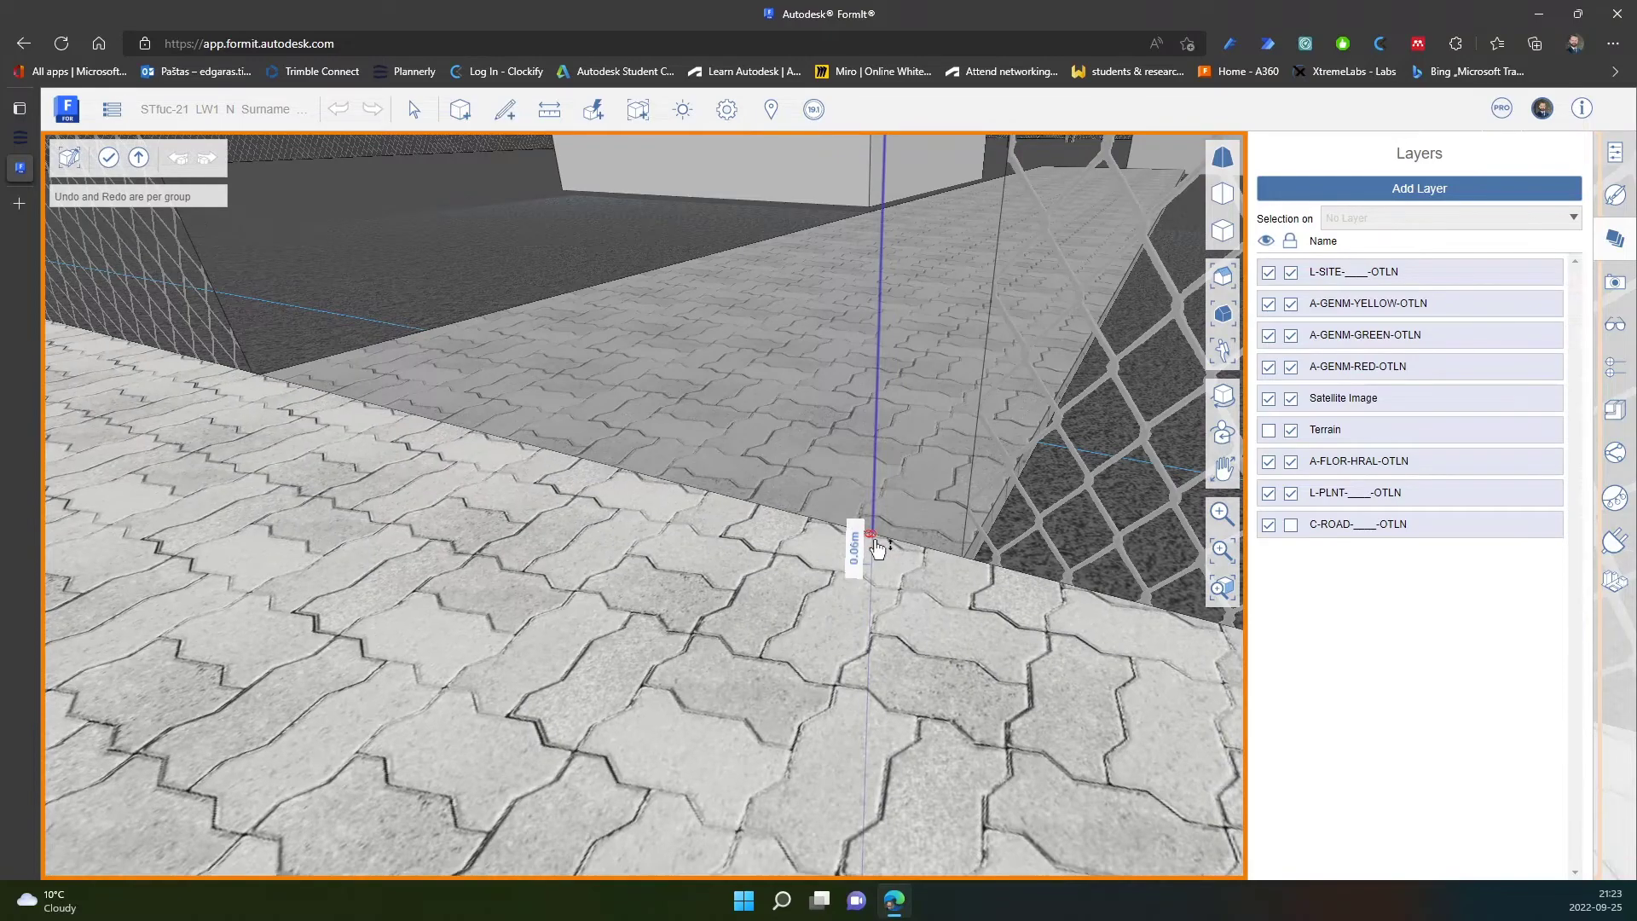
left_click(879, 519)
scroll(898, 547, "down", 3)
scroll(915, 555, "up", 3)
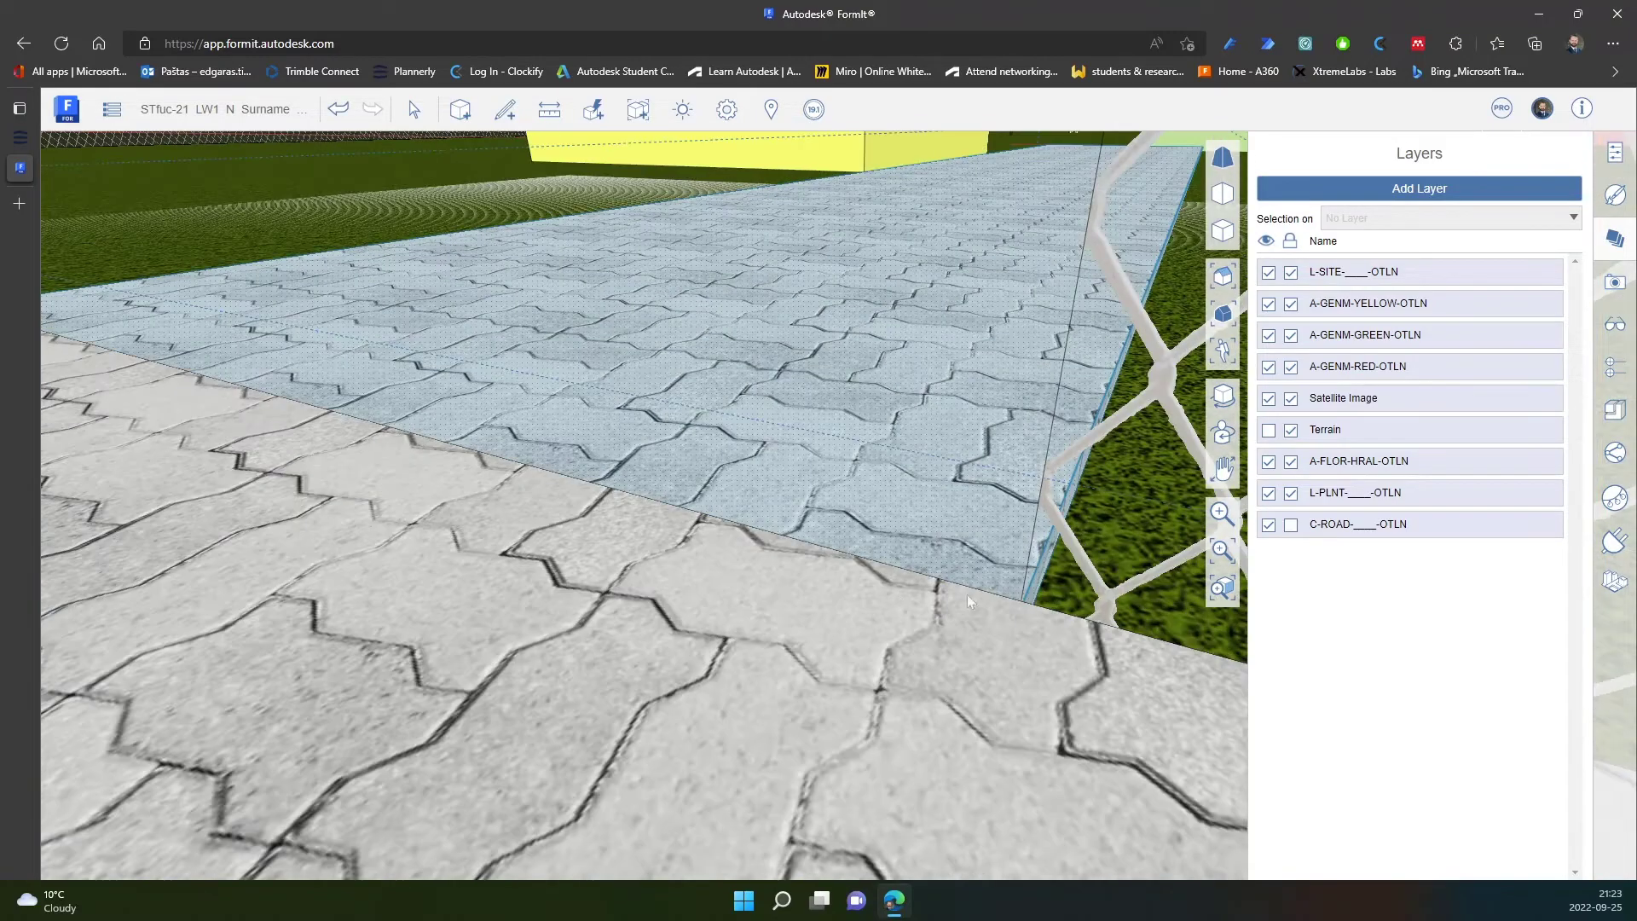
scroll(933, 611, "up", 3)
mouse_move(933, 610)
middle_mouse_down()
mouse_move(630, 617)
mouse_move(568, 541)
middle_mouse_up()
Raise the paver path group's face by about 0.01 m.
left_click(833, 516)
scroll(812, 514, "up", 2)
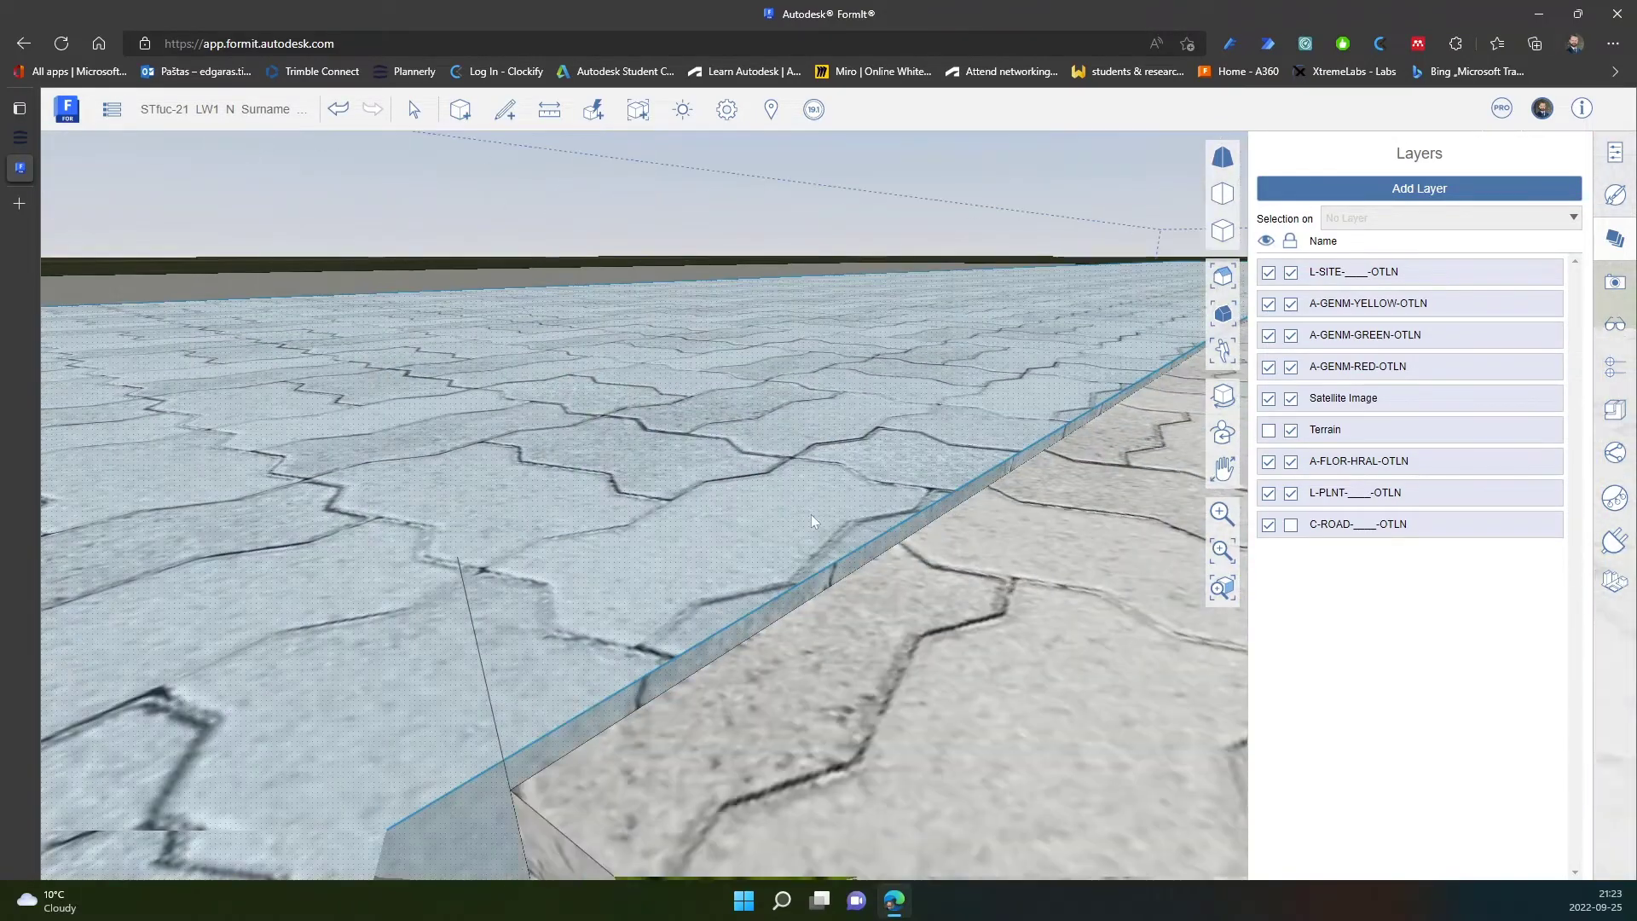
scroll(846, 571, "up", 2)
double_click(845, 488)
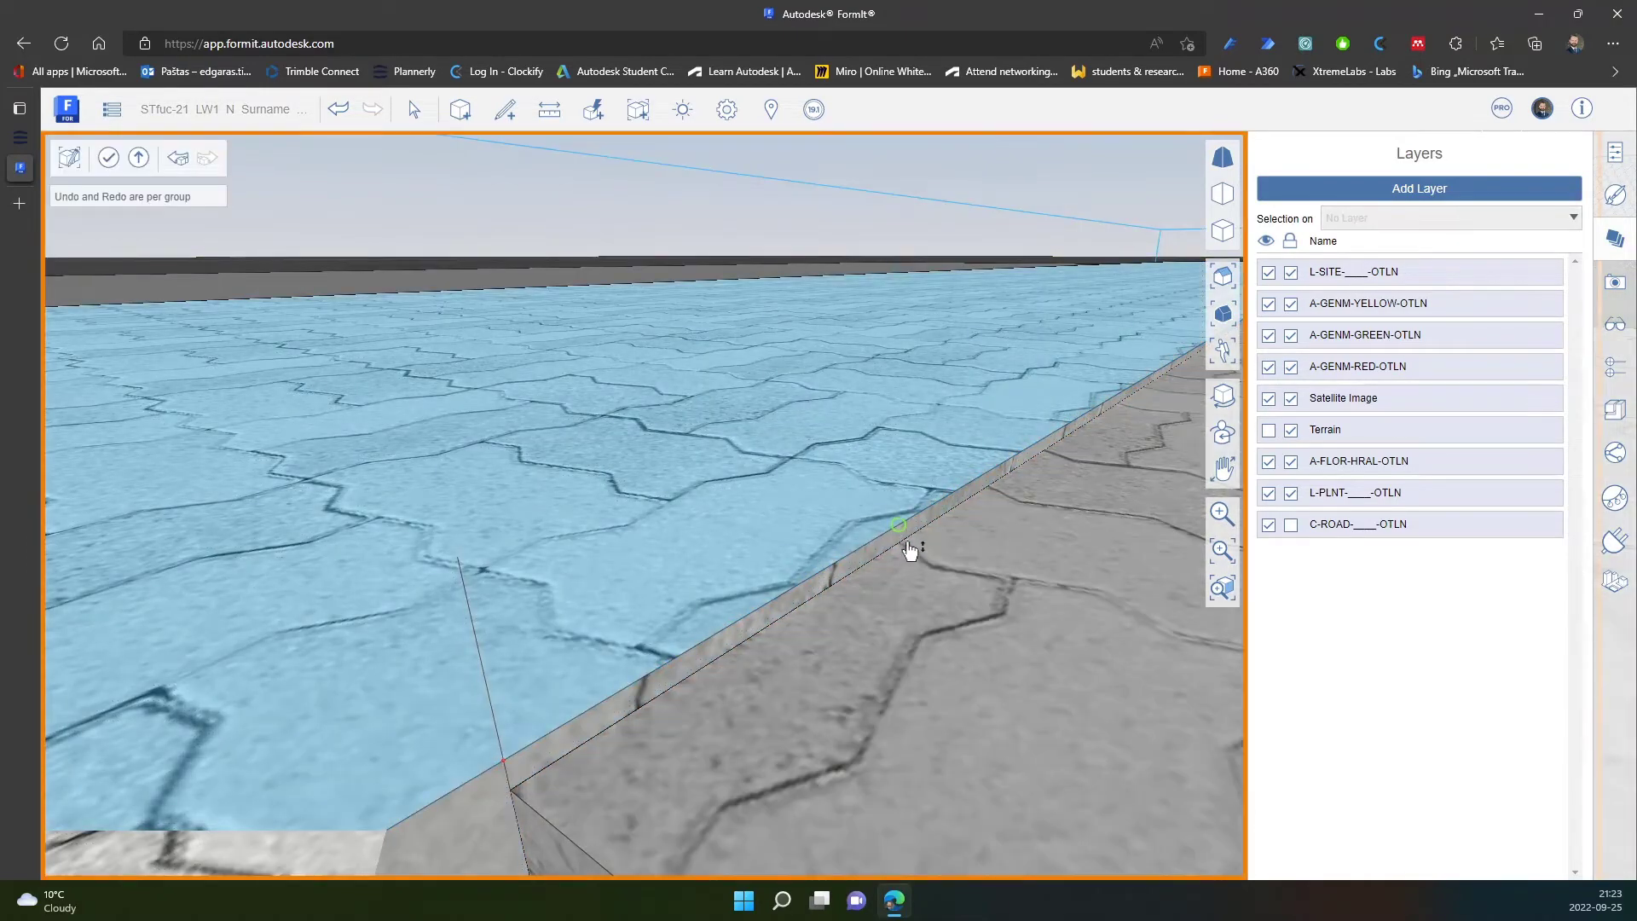
left_click(911, 555)
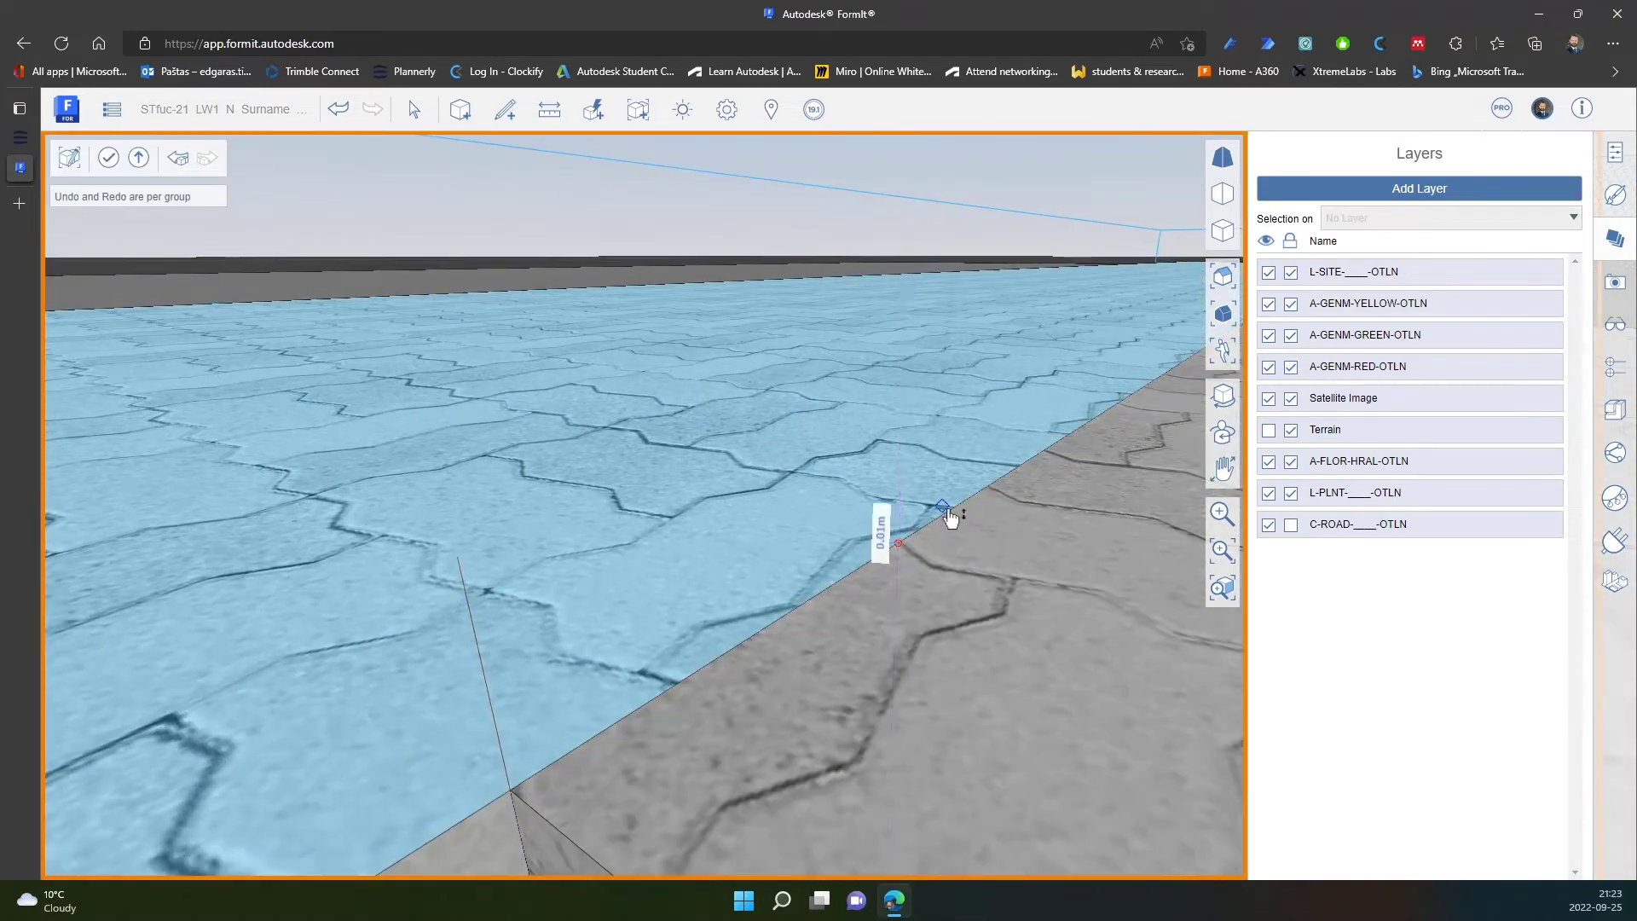
key("Escape")
scroll(896, 486, "up", 3)
scroll(977, 494, "up", 3)
scroll(760, 504, "down", 5)
scroll(782, 542, "down", 3)
mouse_move(782, 541)
middle_mouse_down()
mouse_move(721, 422)
mouse_move(363, 452)
mouse_move(183, 396)
mouse_move(301, 366)
mouse_move(552, 399)
mouse_move(672, 392)
mouse_move(564, 366)
mouse_move(468, 376)
mouse_move(589, 456)
mouse_move(797, 490)
mouse_move(871, 552)
mouse_move(831, 600)
mouse_move(1023, 483)
mouse_move(852, 577)
middle_mouse_up()
Review the walkway between the buildings, then switch to the Plannerly Civil Elements checklist.
left_click(745, 385)
mouse_move(746, 386)
middle_mouse_down()
mouse_move(1046, 253)
mouse_move(930, 452)
mouse_move(848, 398)
mouse_move(540, 400)
mouse_move(884, 457)
mouse_move(877, 442)
mouse_move(958, 494)
mouse_move(1107, 453)
mouse_move(959, 468)
mouse_move(867, 432)
mouse_move(1005, 435)
mouse_move(951, 468)
middle_mouse_up()
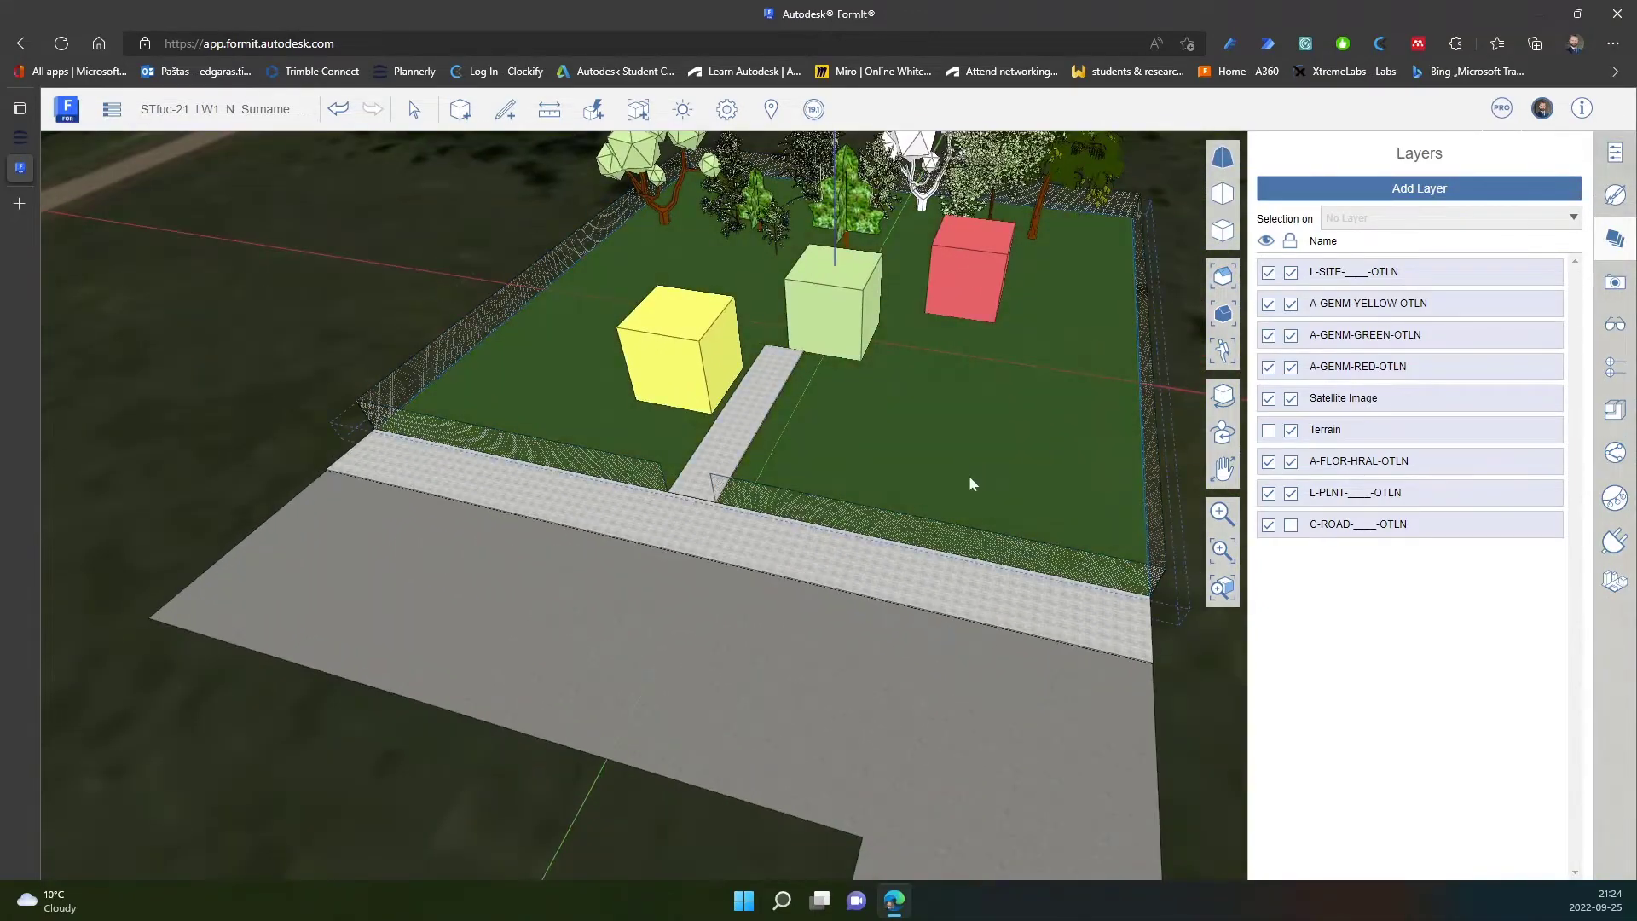
scroll(888, 485, "down", 3)
scroll(768, 493, "down", 3)
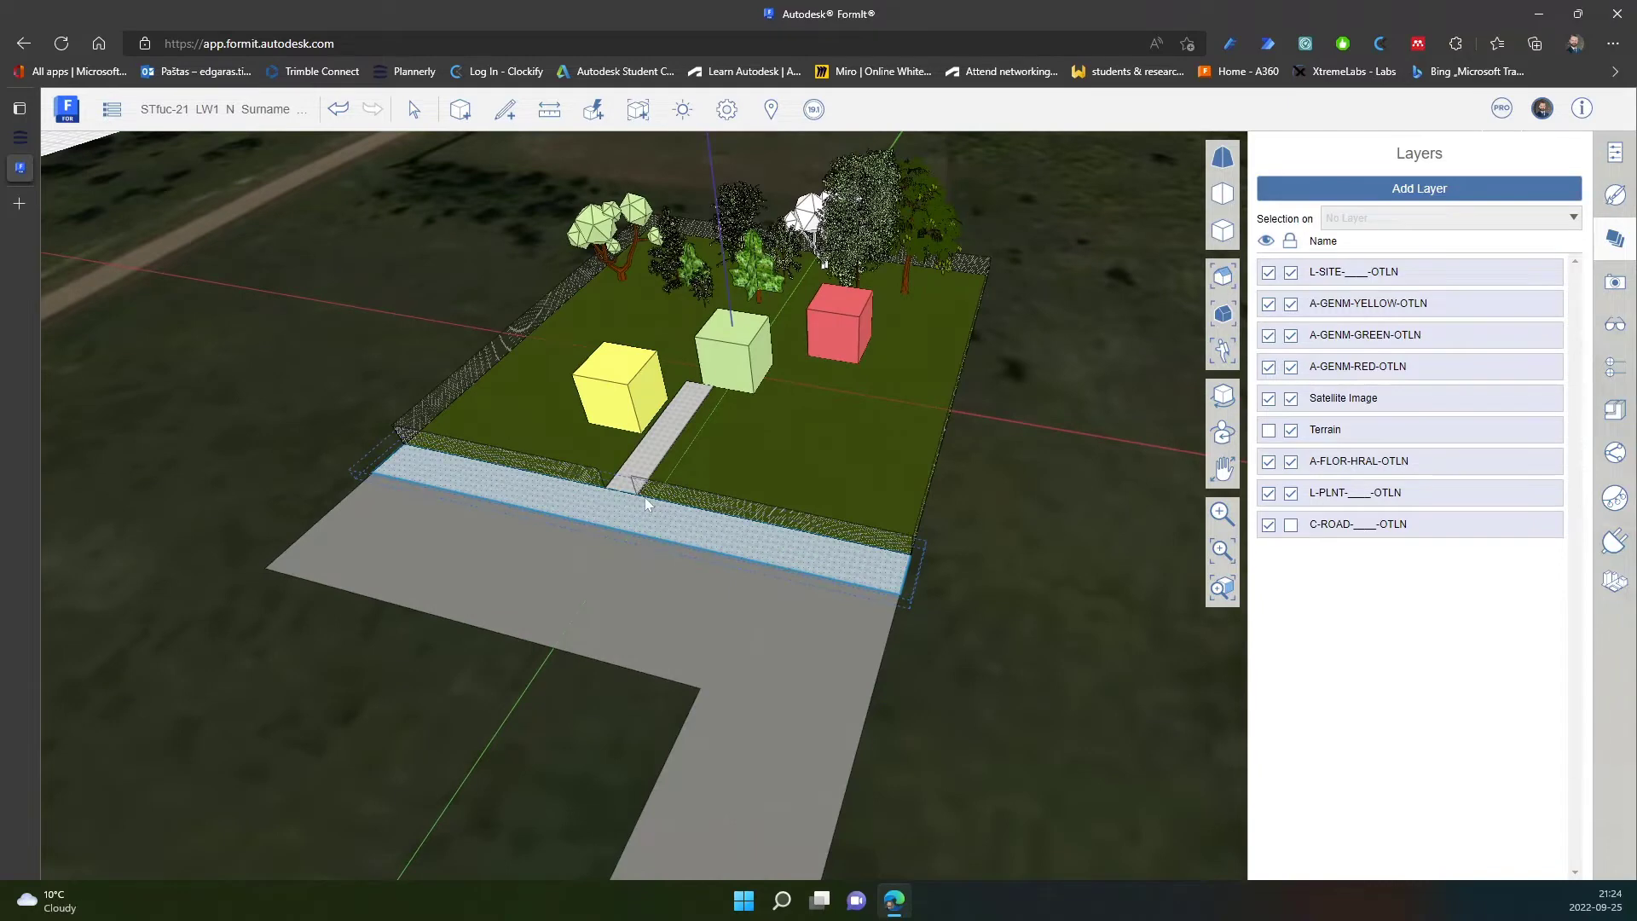
left_click(19, 139)
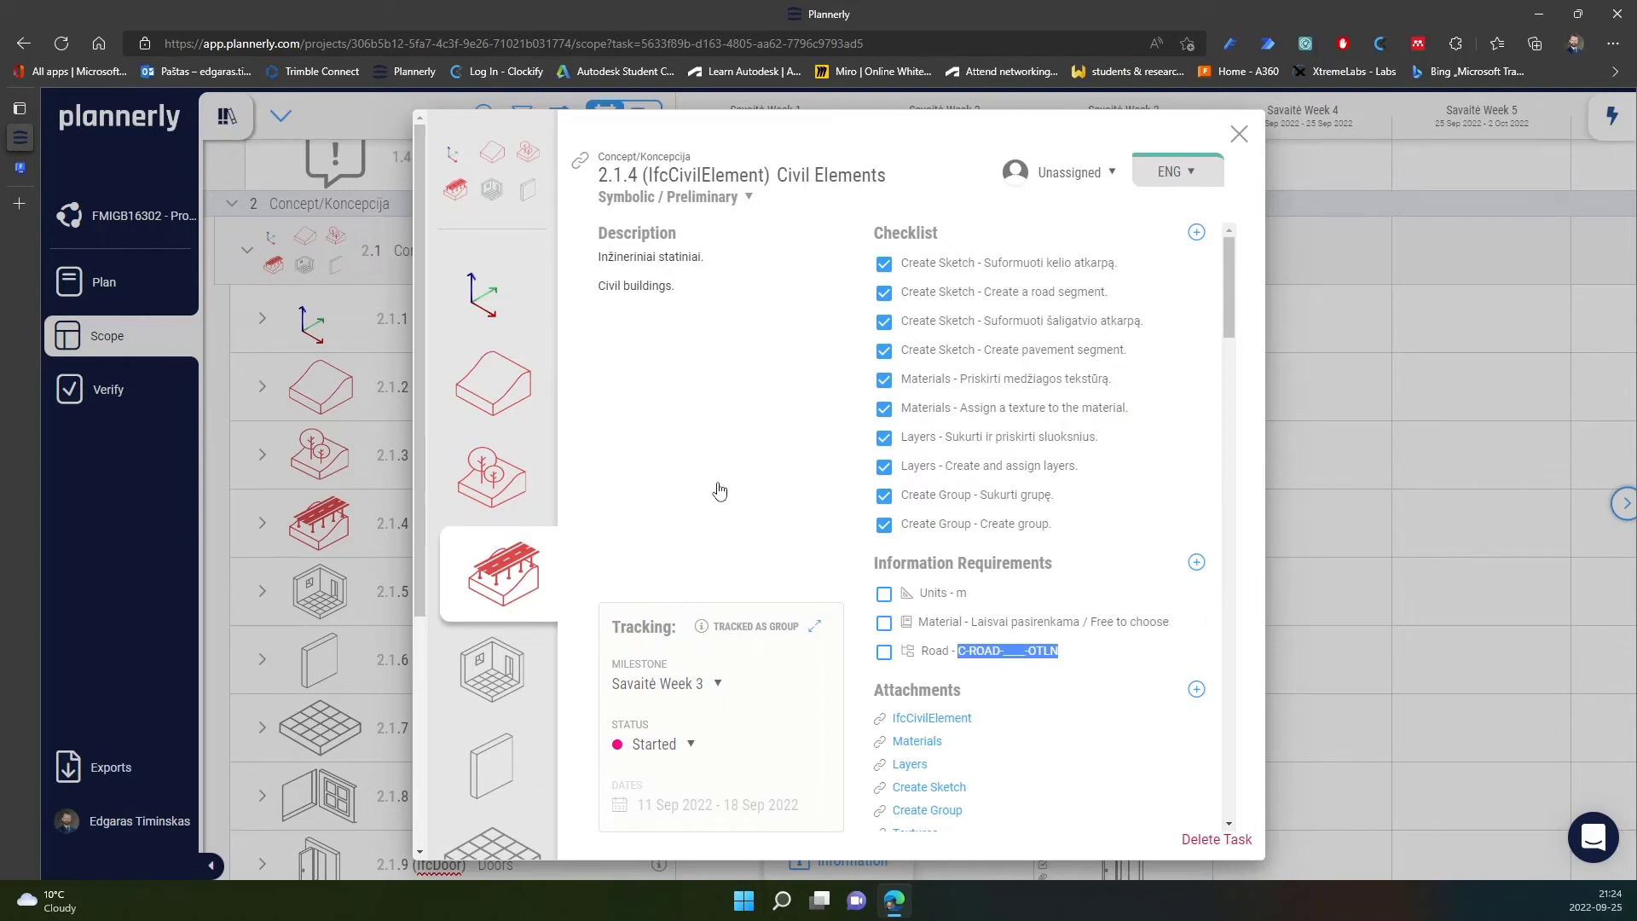
scroll(493, 576, "down", 3)
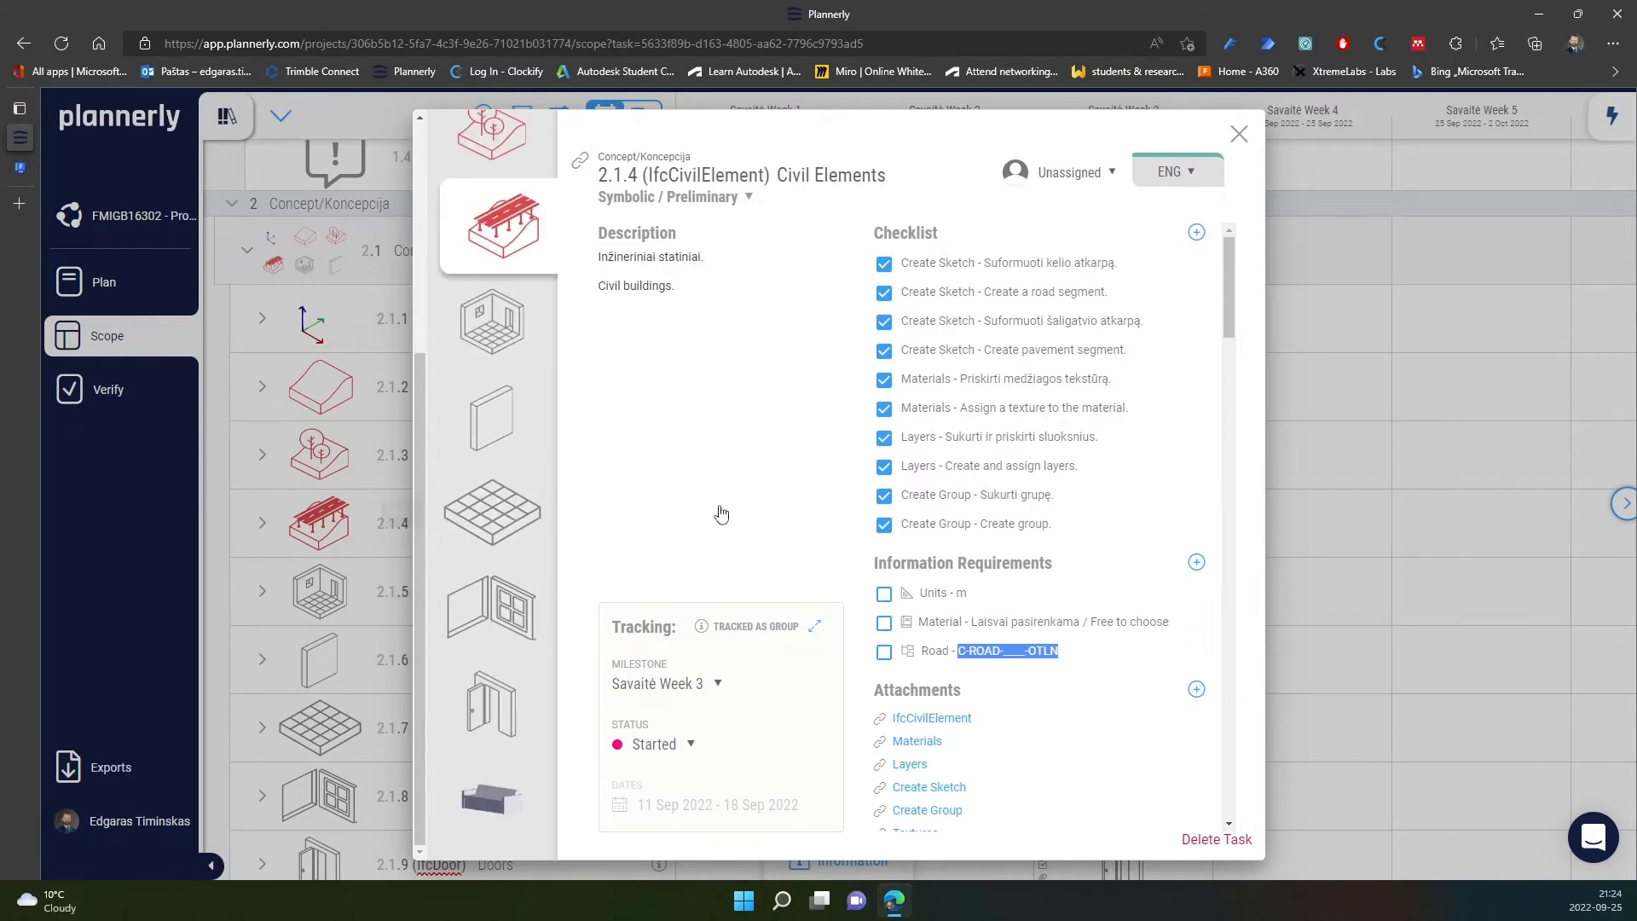